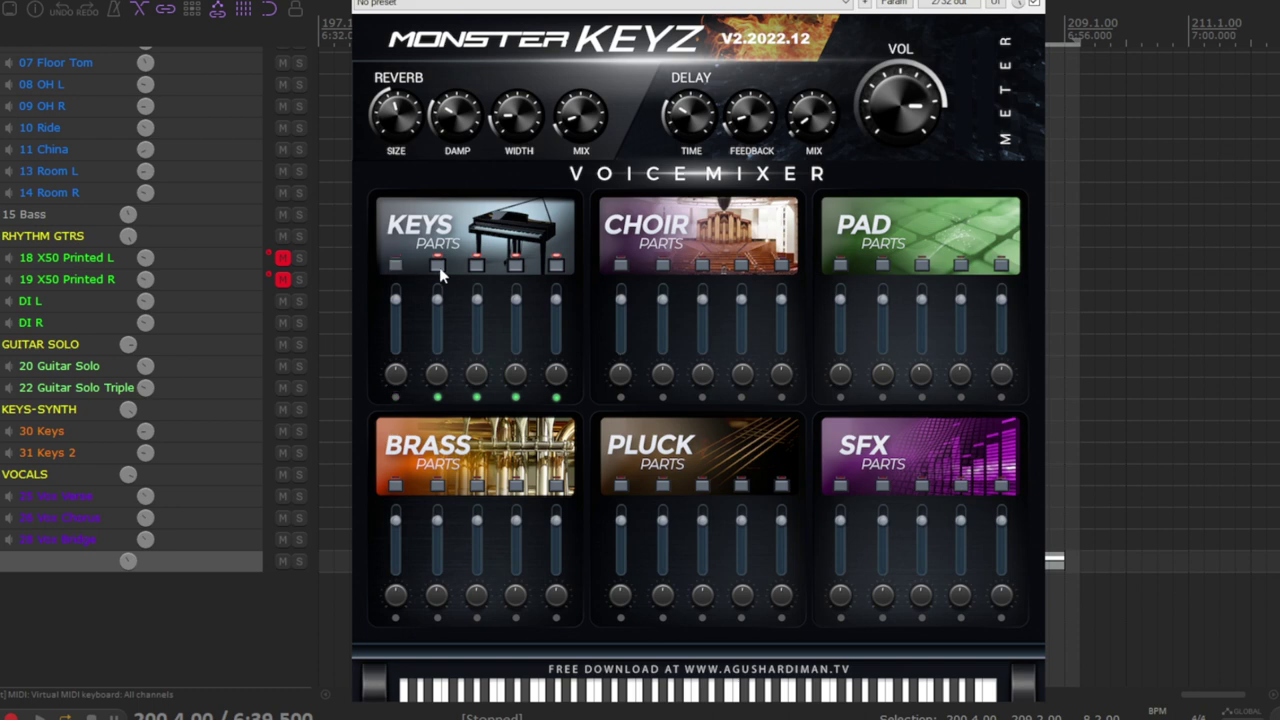
# Step: Switch off the active Keys parts in the Monster Keyz voice mixer so that no part is sounding
pyautogui.click(476, 263)
pyautogui.click(515, 263)
pyautogui.click(555, 264)
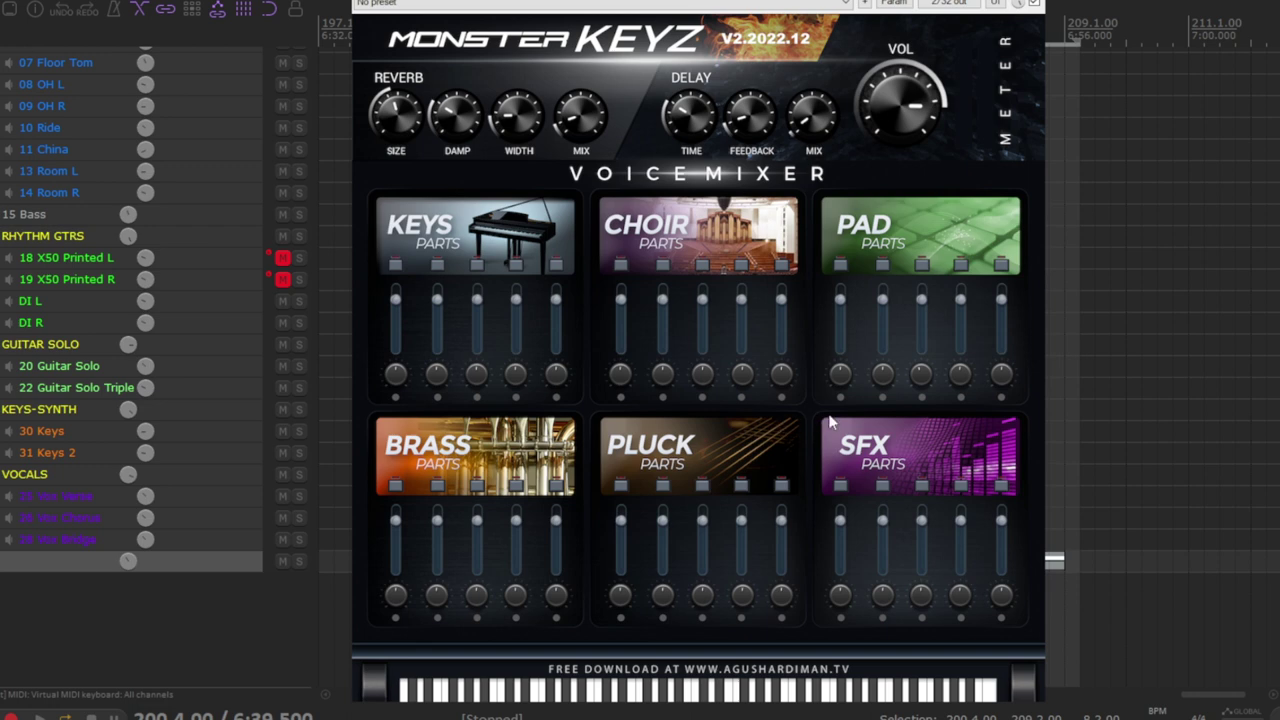
# Step: Start playback and enable the five Keys parts one after another to hear them layer
pyautogui.press('space')
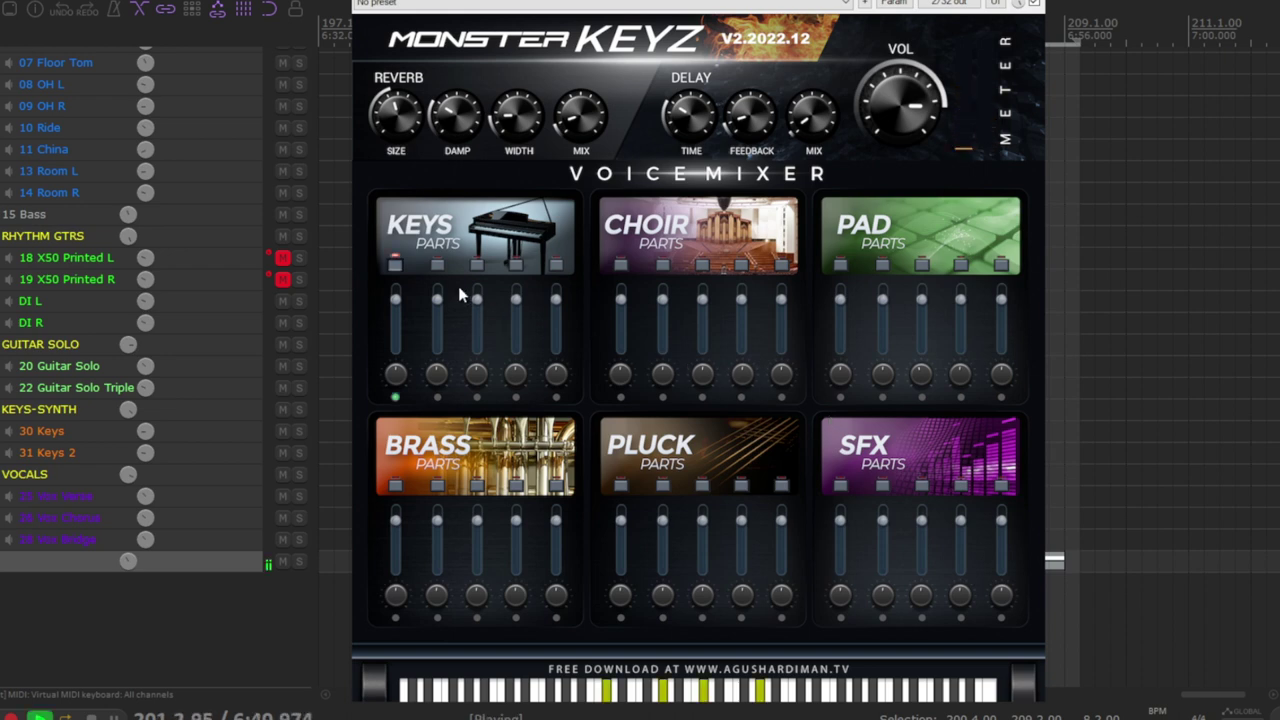
pyautogui.click(437, 264)
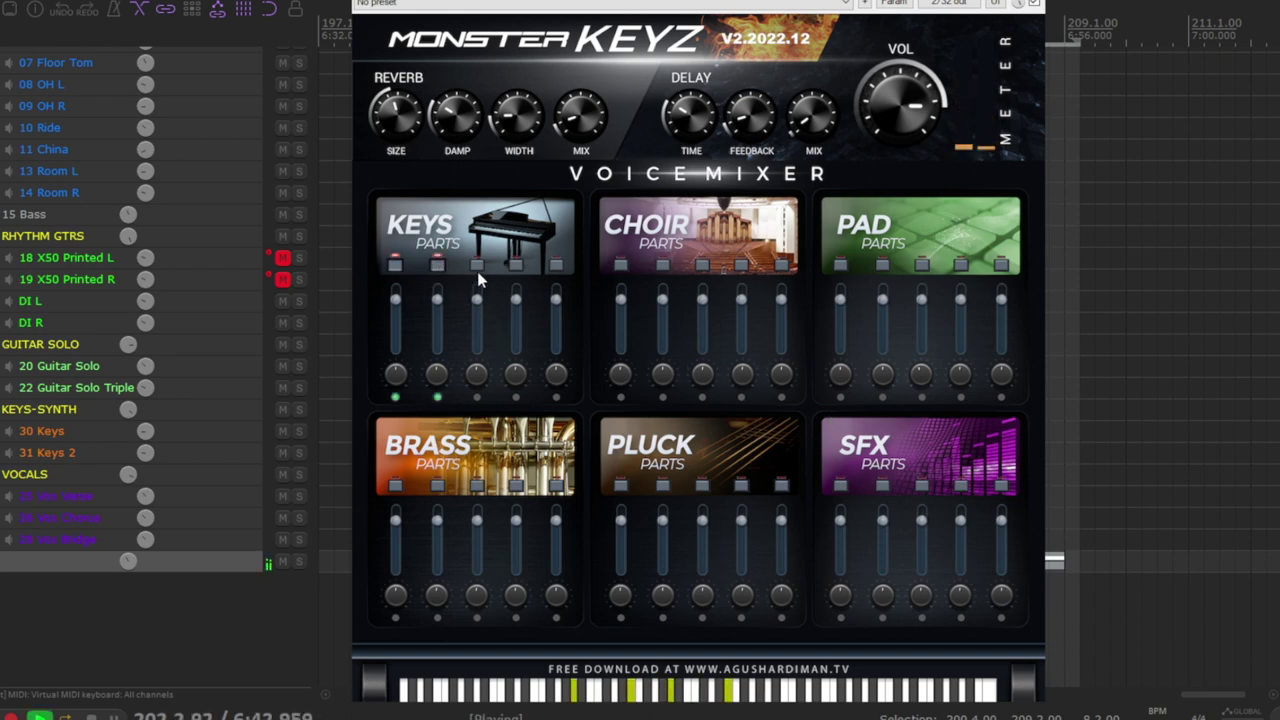
pyautogui.click(478, 265)
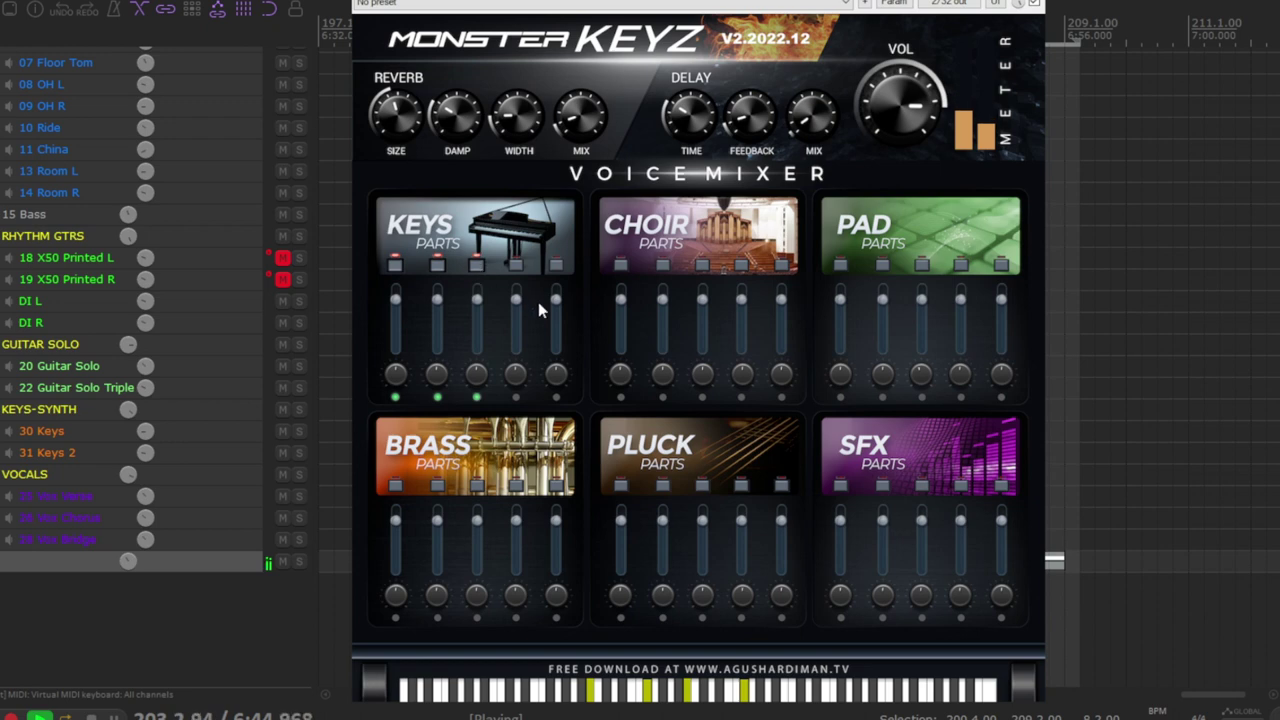
pyautogui.click(517, 265)
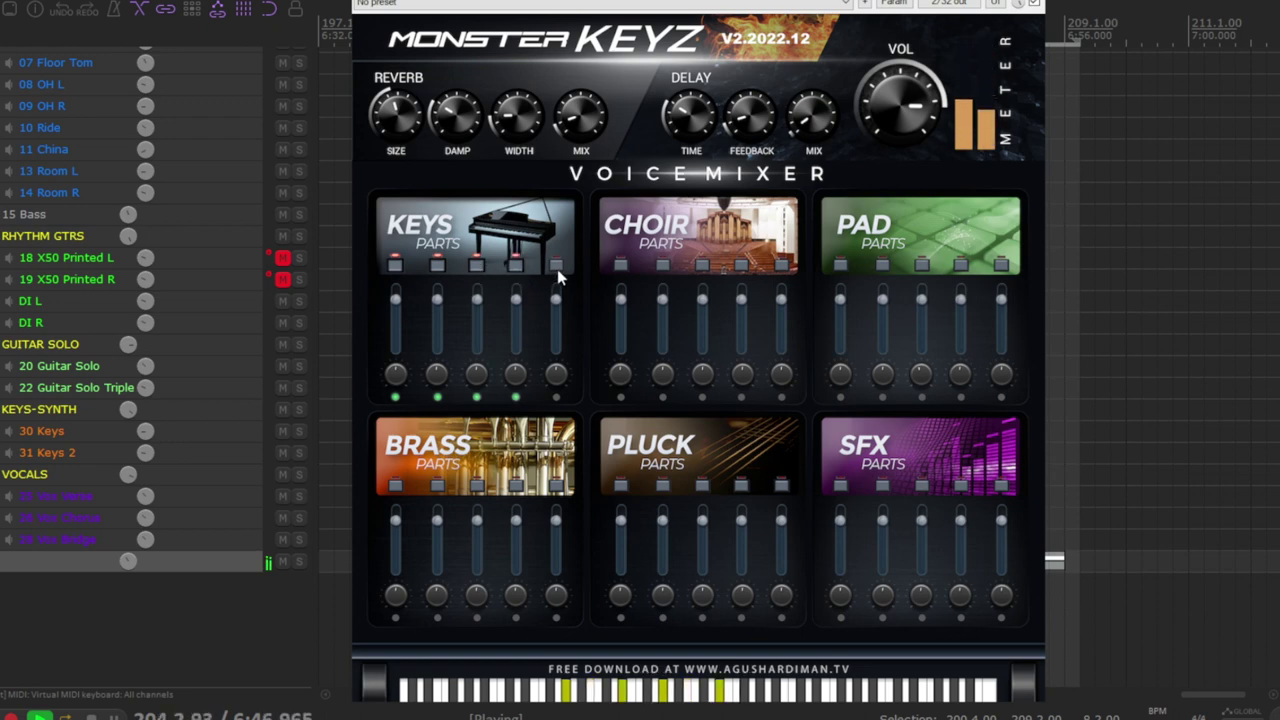
pyautogui.click(557, 265)
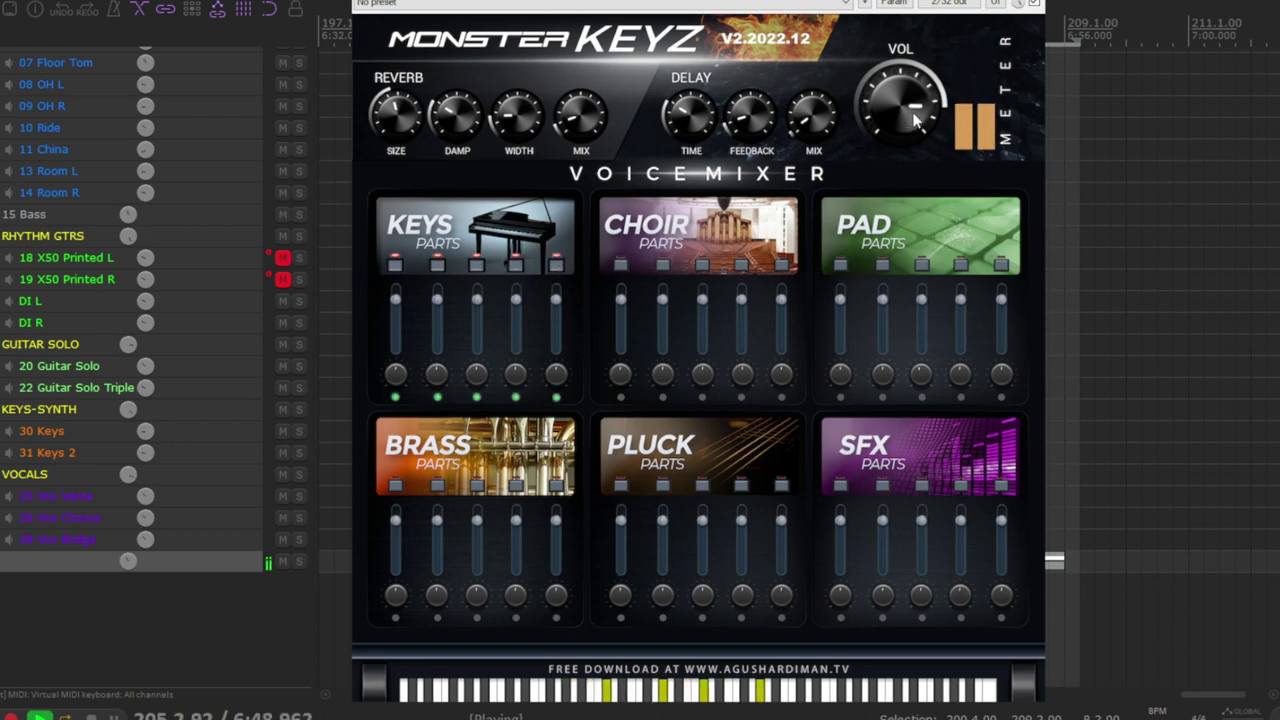
# Step: Enable all five Choir parts, panning the second one left and the third one right
pyautogui.click(620, 265)
pyautogui.click(663, 266)
pyautogui.click(701, 266)
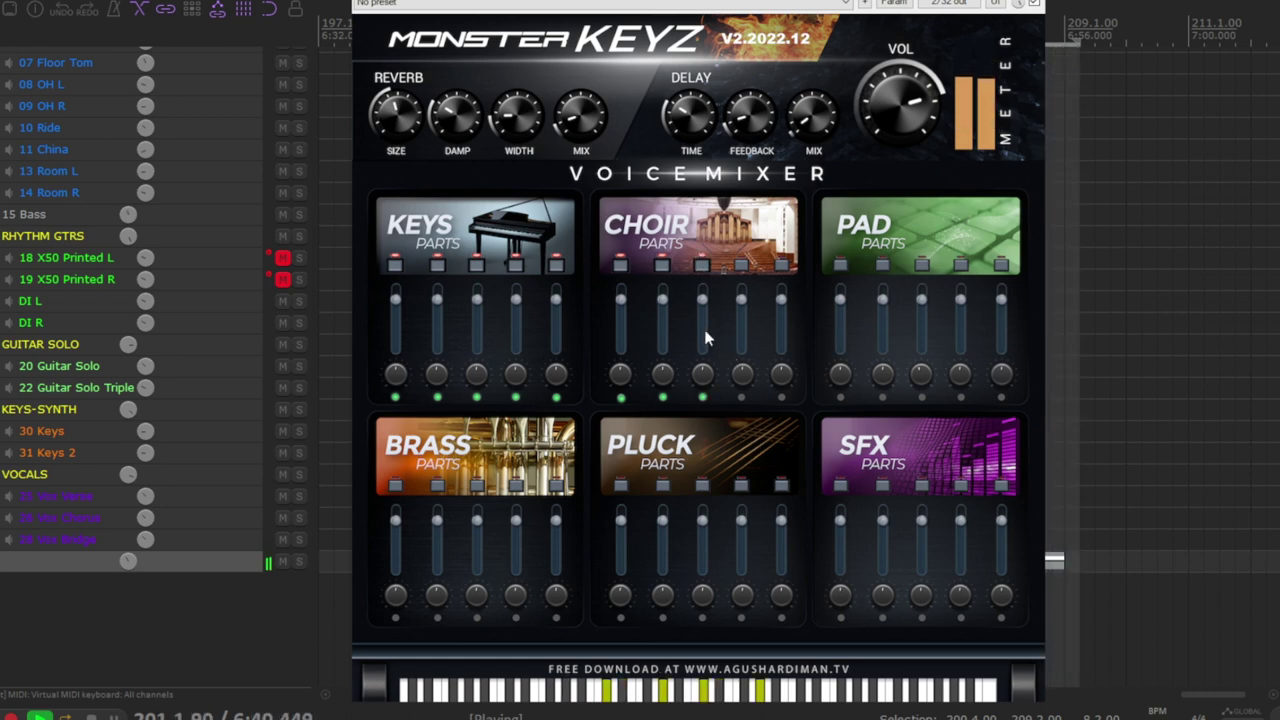
pyautogui.moveTo(664, 373); pyautogui.dragTo(670, 386)
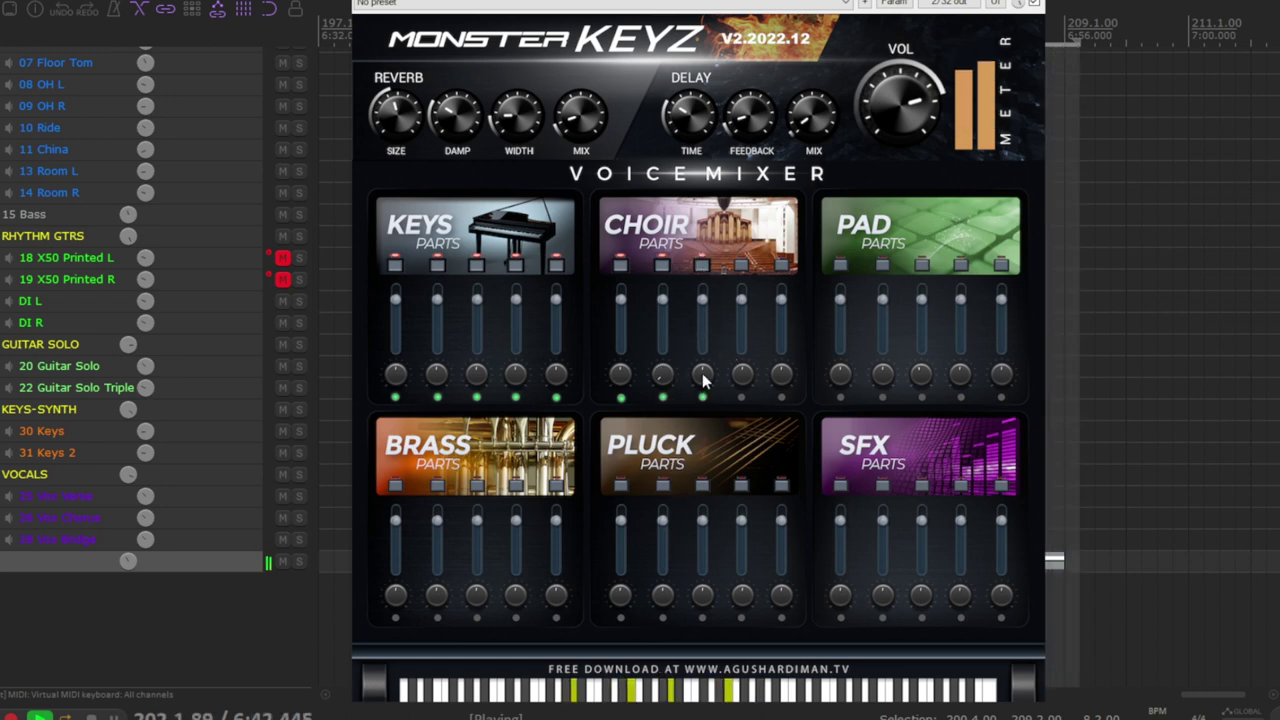
pyautogui.click(741, 266)
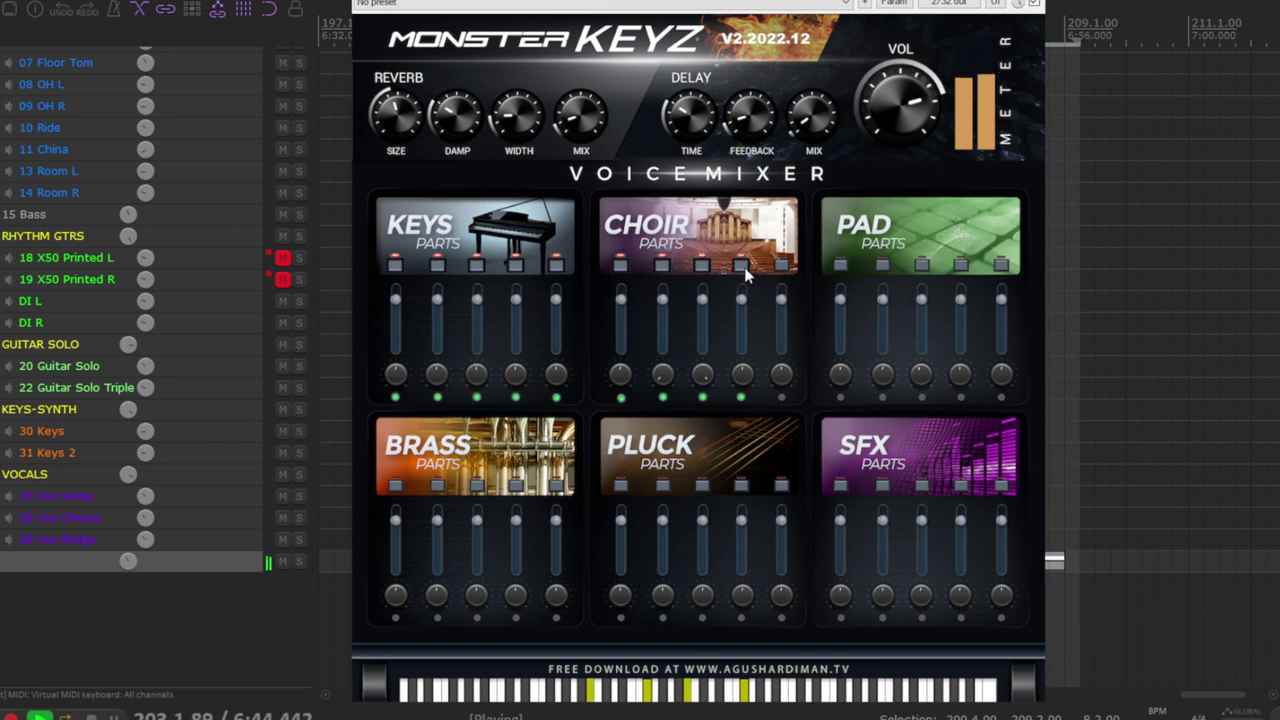
pyautogui.click(782, 266)
pyautogui.moveTo(702, 374); pyautogui.dragTo(707, 400)
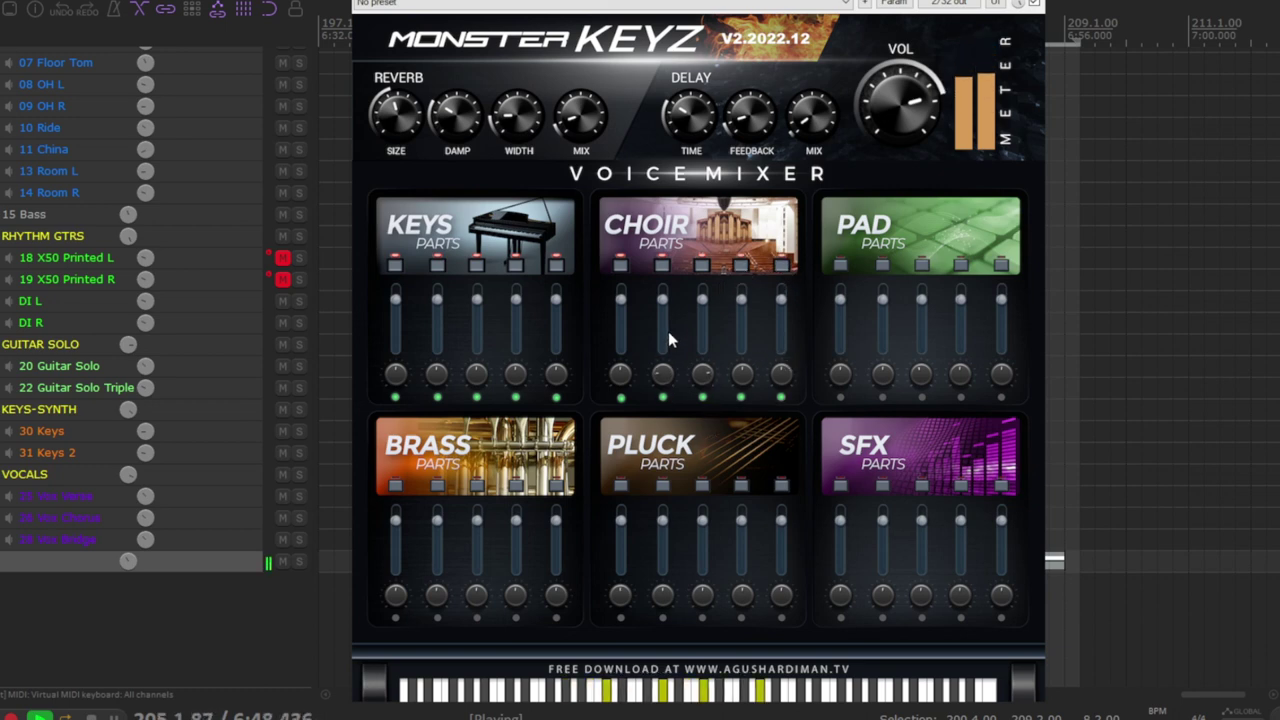
# Step: Enable all five Pad parts on top of the Keys and Choir layers
pyautogui.click(842, 266)
pyautogui.click(881, 266)
pyautogui.click(921, 266)
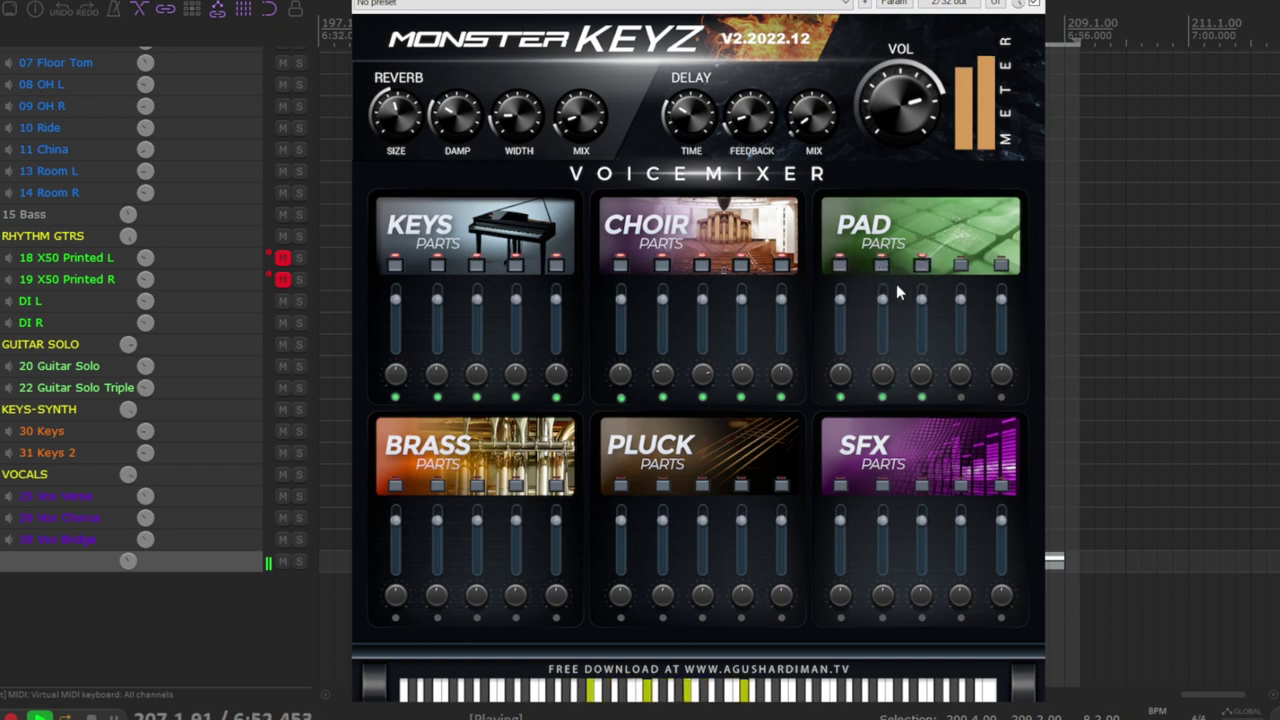
pyautogui.click(959, 267)
pyautogui.click(1003, 268)
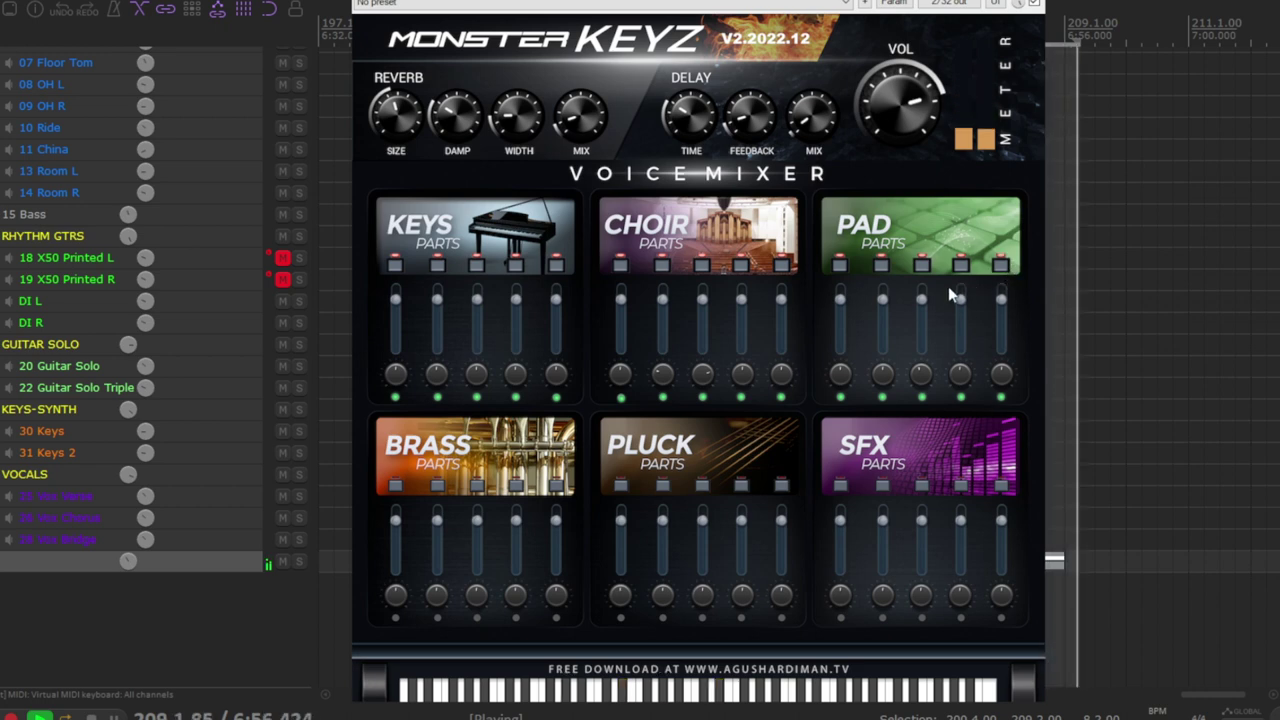
# Step: Enable all five Brass parts in the voice mixer
pyautogui.click(395, 487)
pyautogui.click(437, 487)
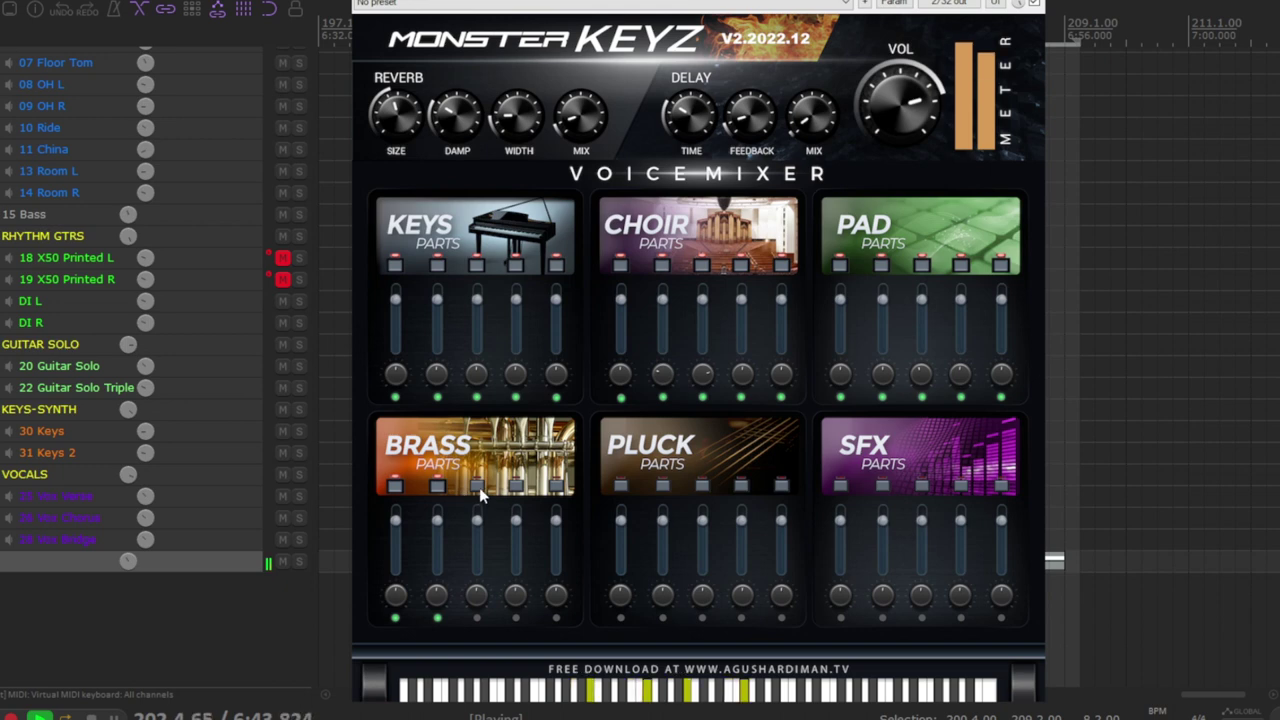
pyautogui.click(477, 487)
pyautogui.click(516, 487)
pyautogui.click(556, 487)
# Step: Switch off all five Keys parts while the other layers keep playing
pyautogui.click(395, 265)
pyautogui.click(437, 265)
pyautogui.click(477, 265)
pyautogui.click(516, 265)
pyautogui.click(556, 265)
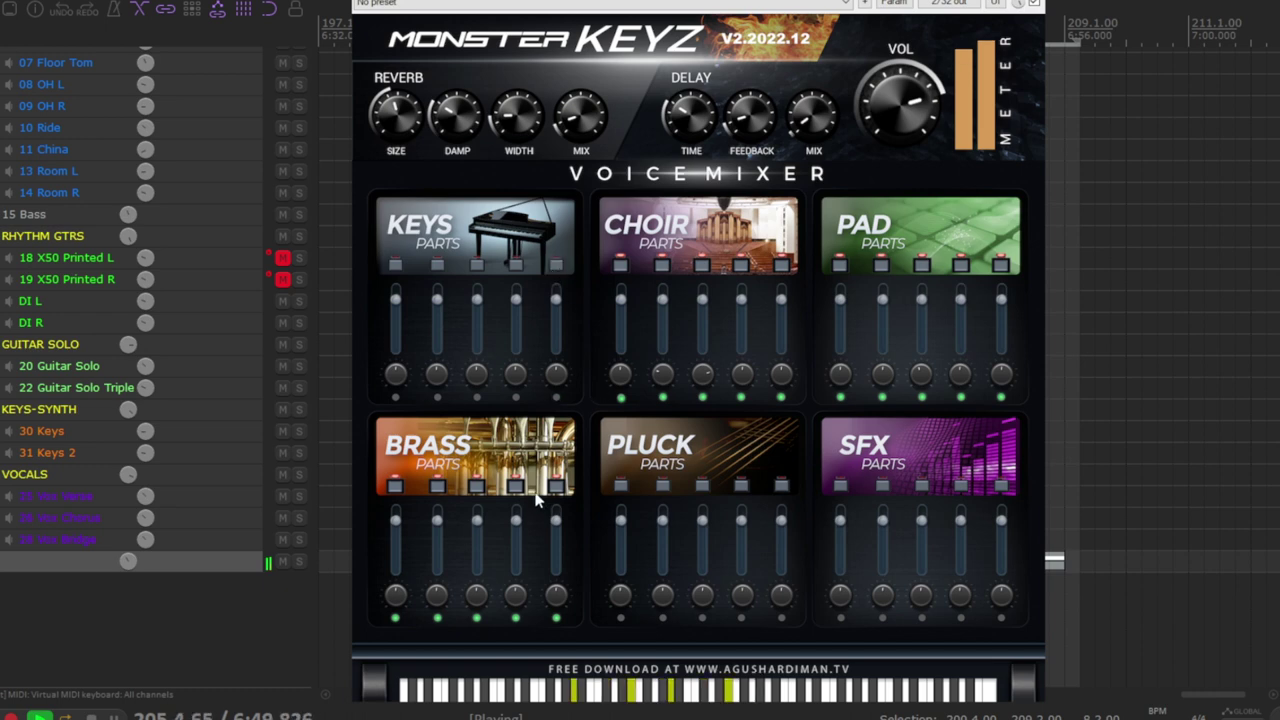
# Step: Enable all five Pluck parts one by one during playback
pyautogui.click(620, 485)
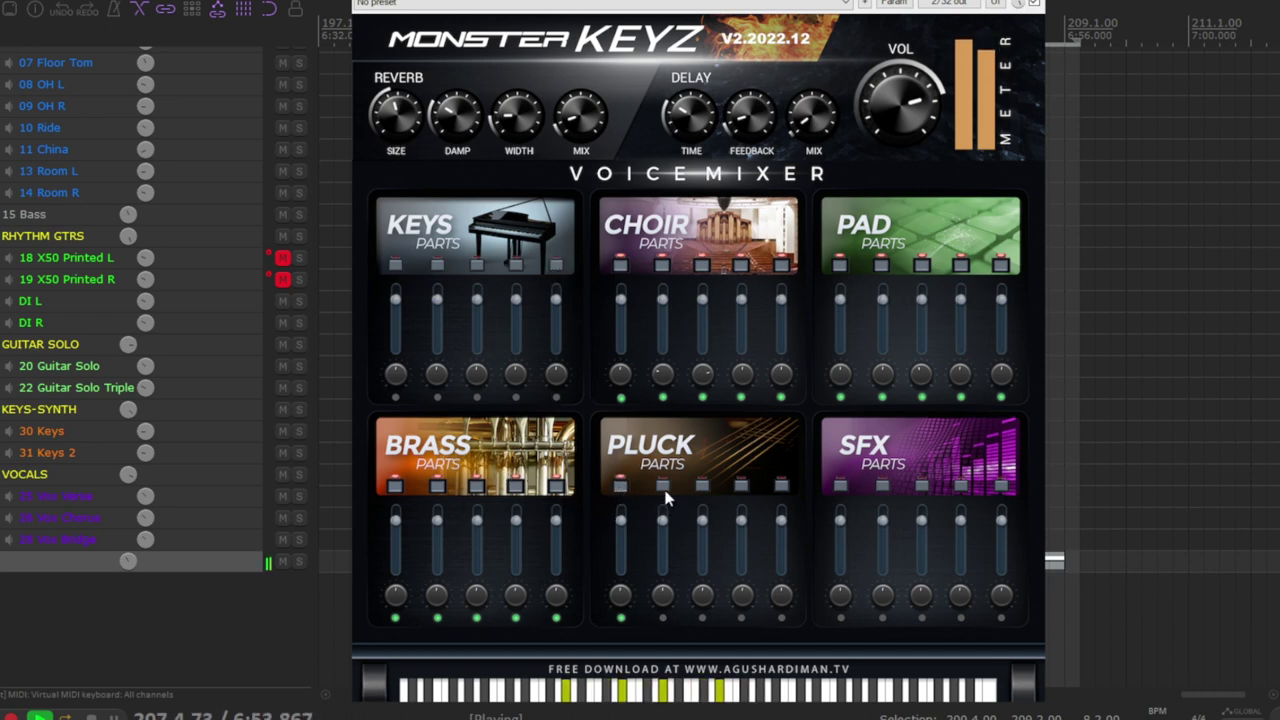
pyautogui.click(662, 486)
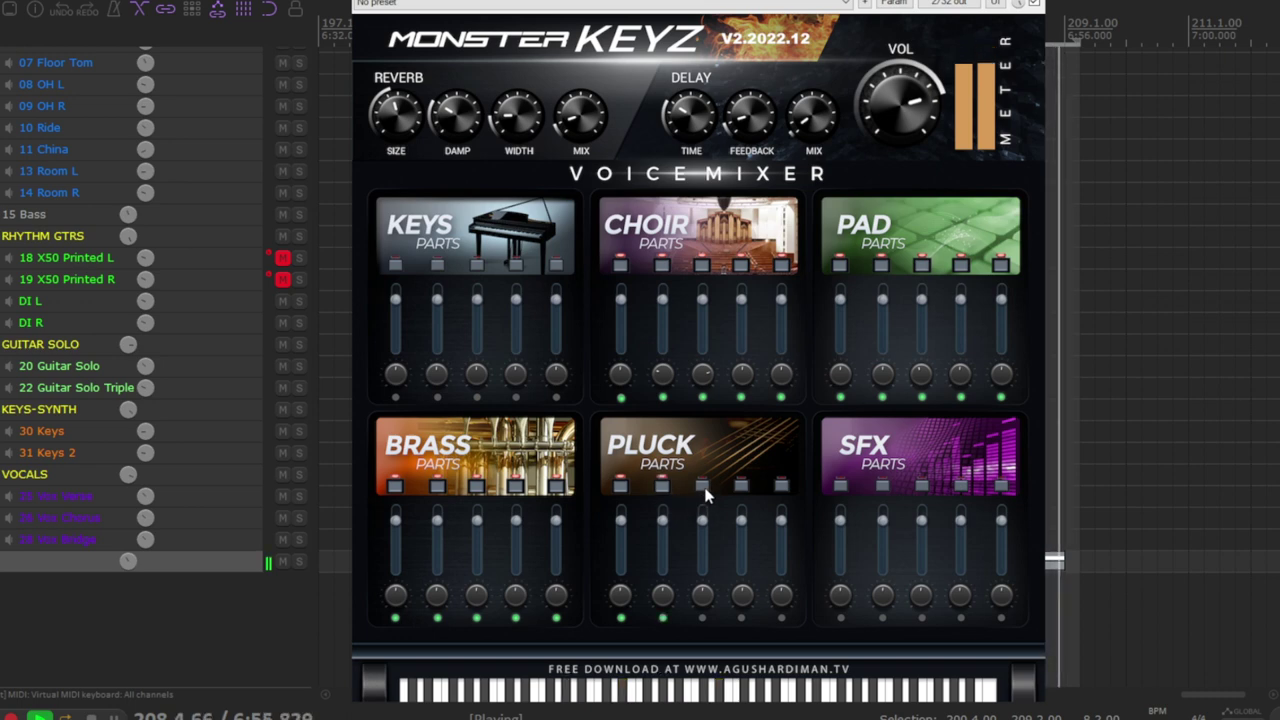
pyautogui.click(702, 487)
pyautogui.click(742, 486)
pyautogui.click(782, 487)
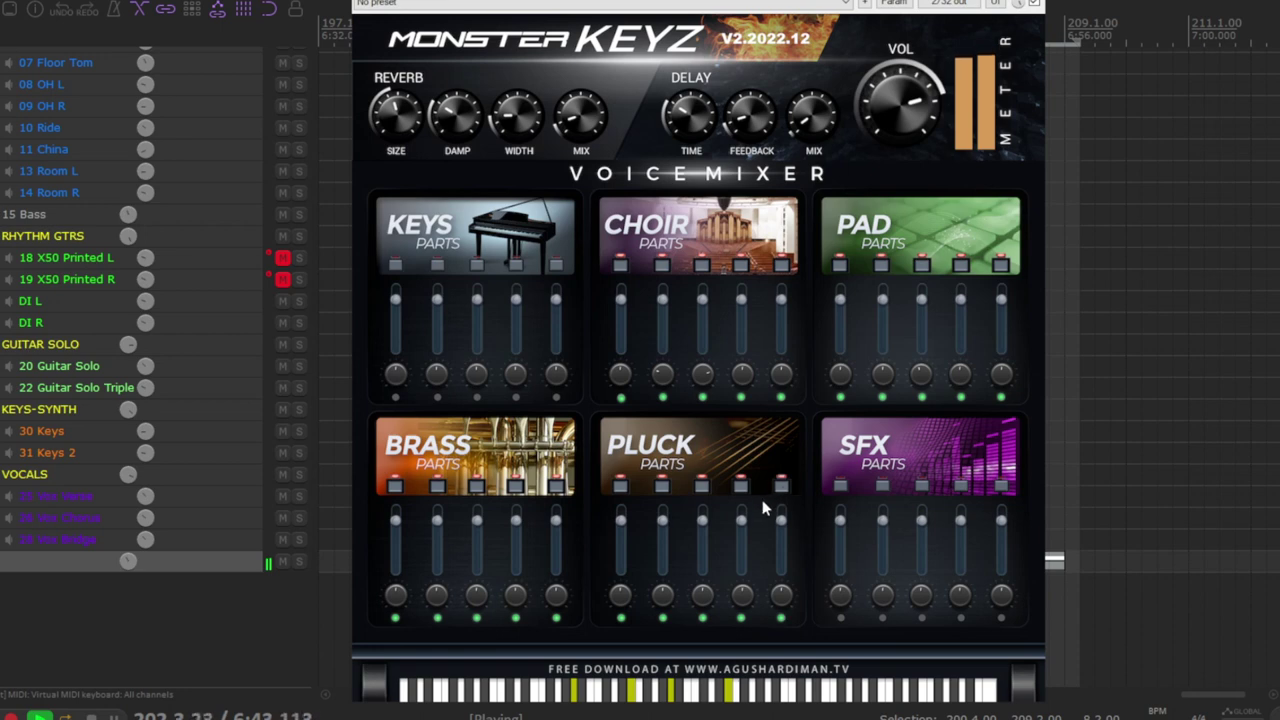
# Step: Lower the volume faders of all five Pluck parts slightly to a similar level
pyautogui.moveTo(745, 527); pyautogui.dragTo(703, 536)
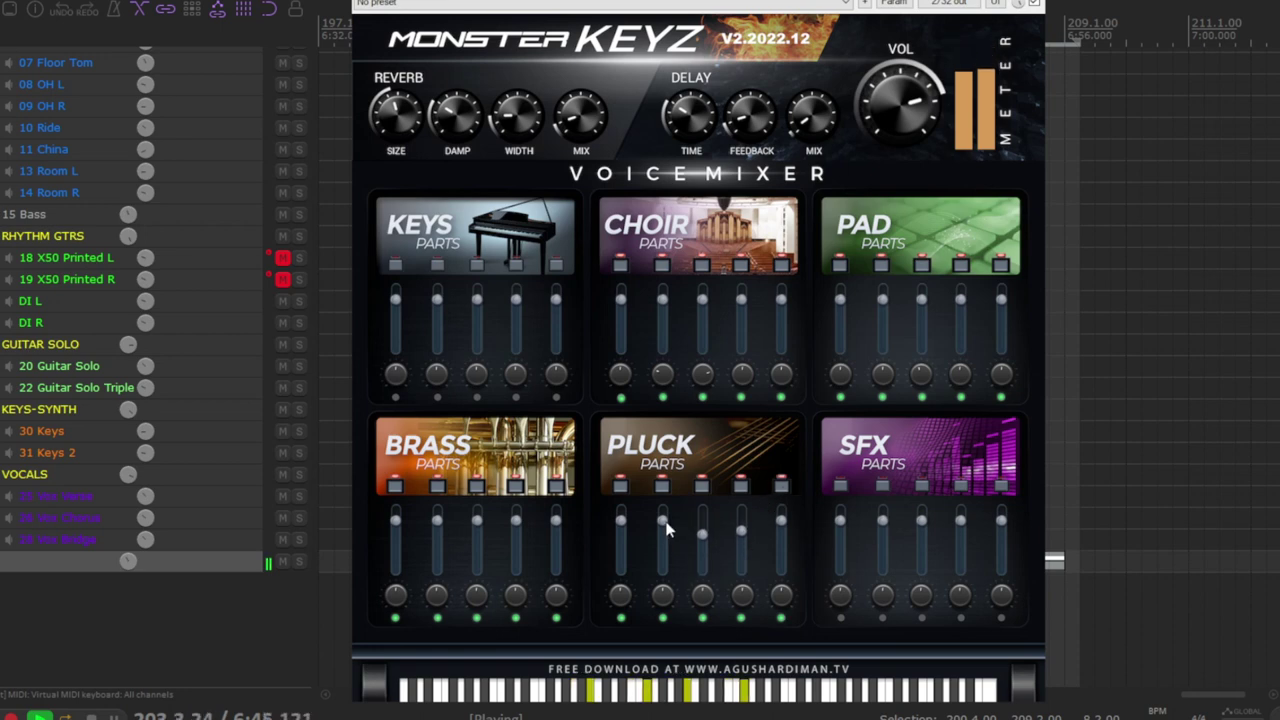
pyautogui.moveTo(621, 521); pyautogui.dragTo(626, 563)
pyautogui.moveTo(781, 521); pyautogui.dragTo(782, 562)
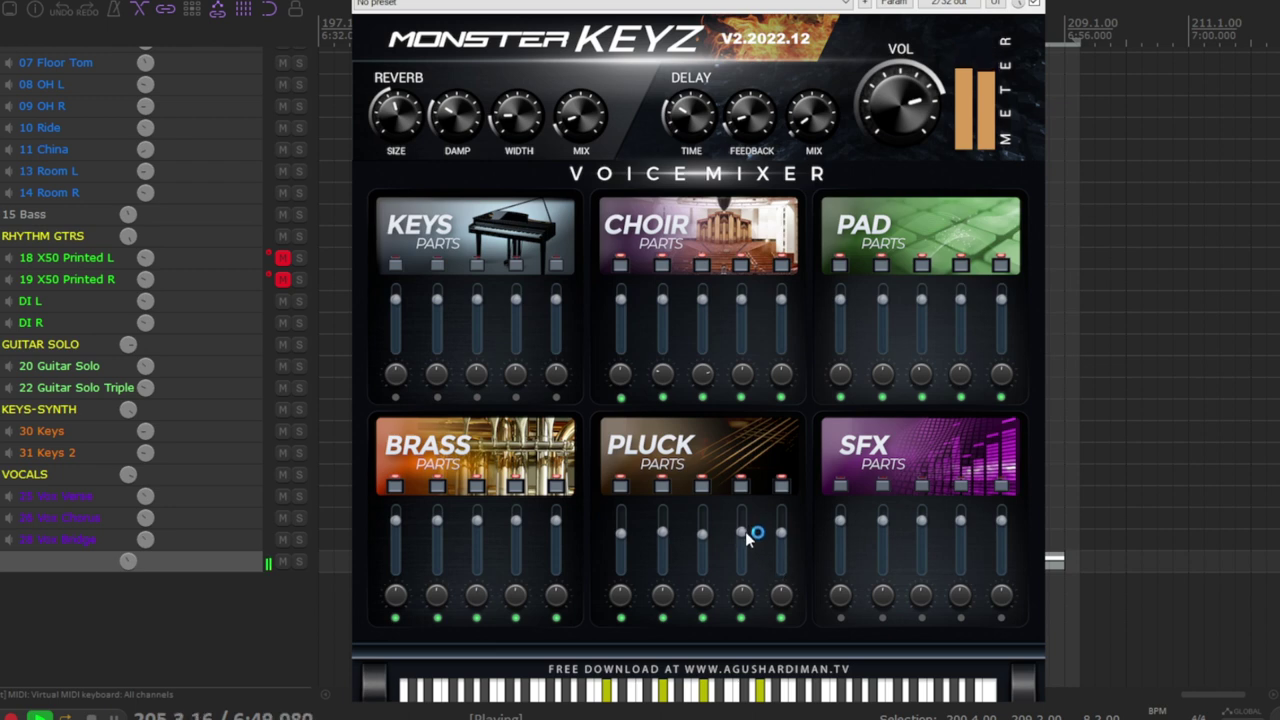
# Step: Enable all five SFX parts one by one during playback
pyautogui.click(840, 486)
pyautogui.click(882, 486)
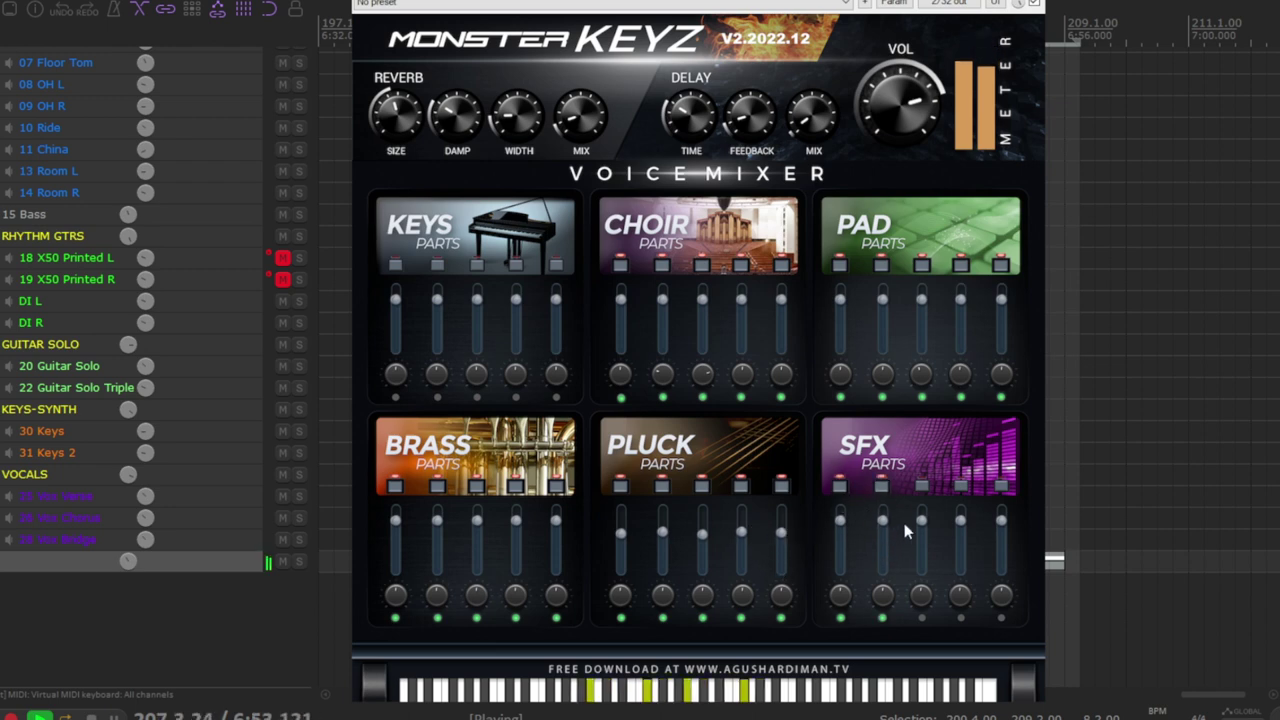
pyautogui.click(919, 489)
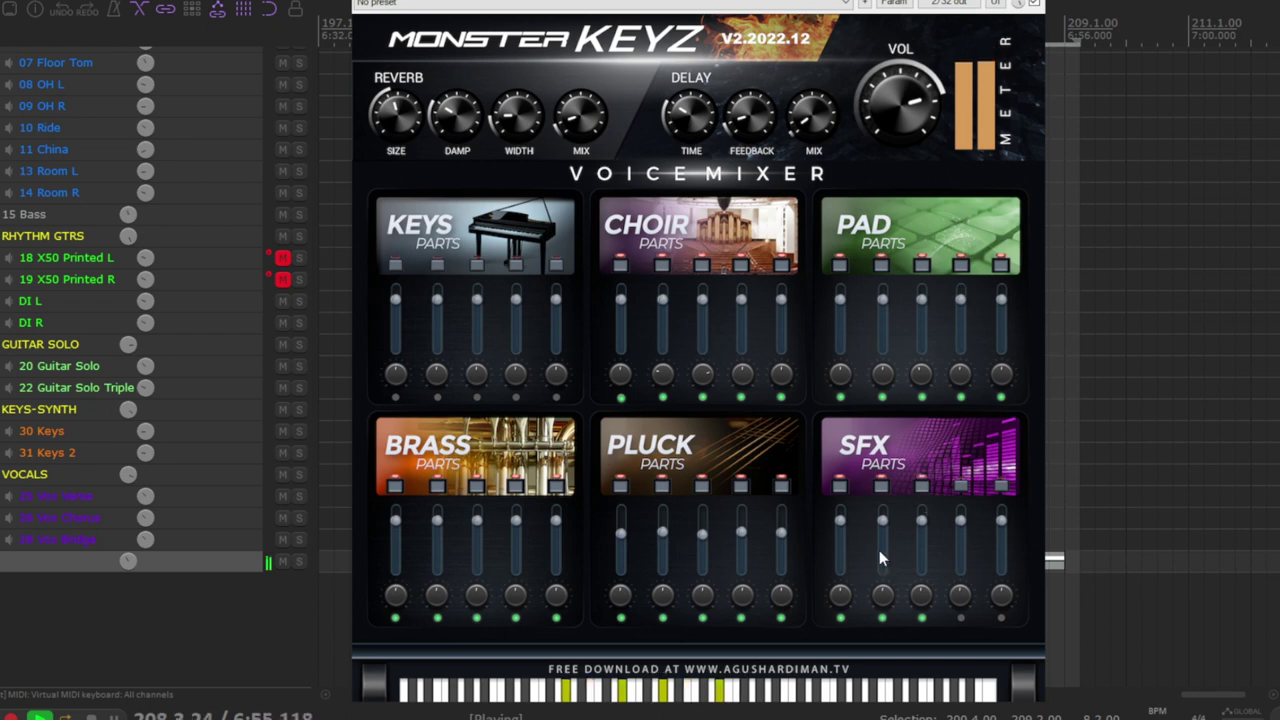
pyautogui.click(959, 489)
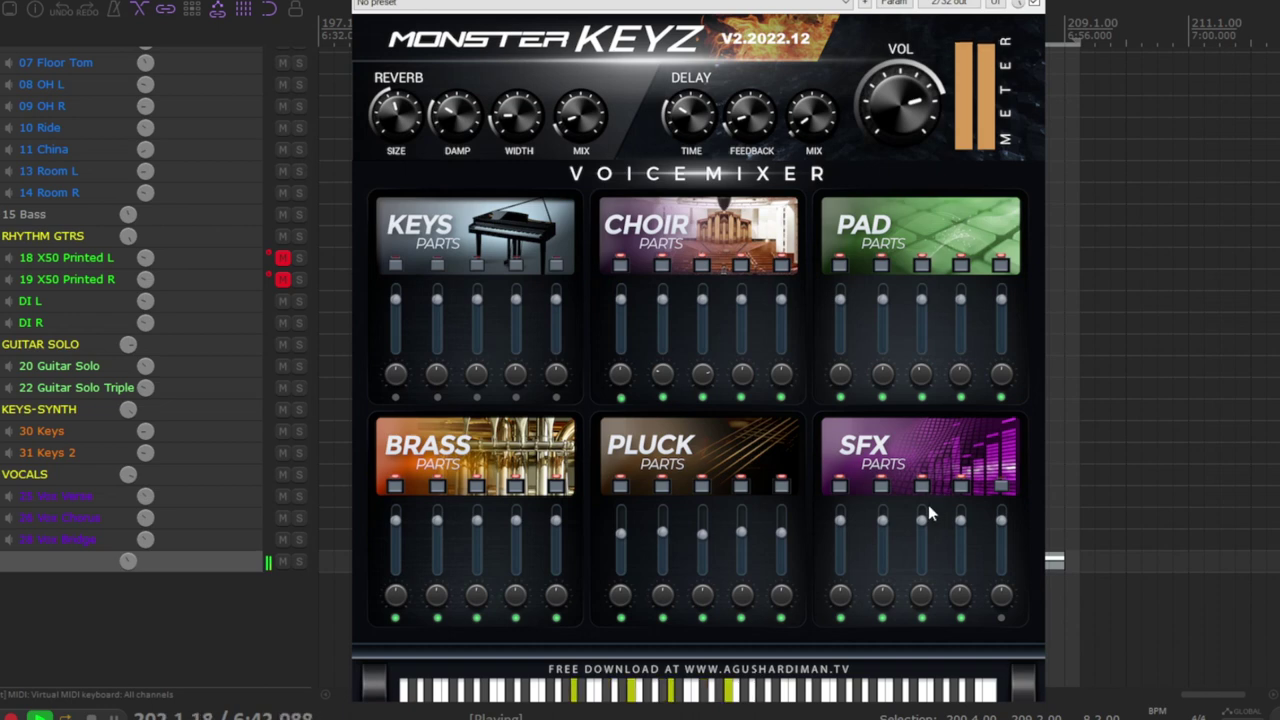
pyautogui.click(1001, 487)
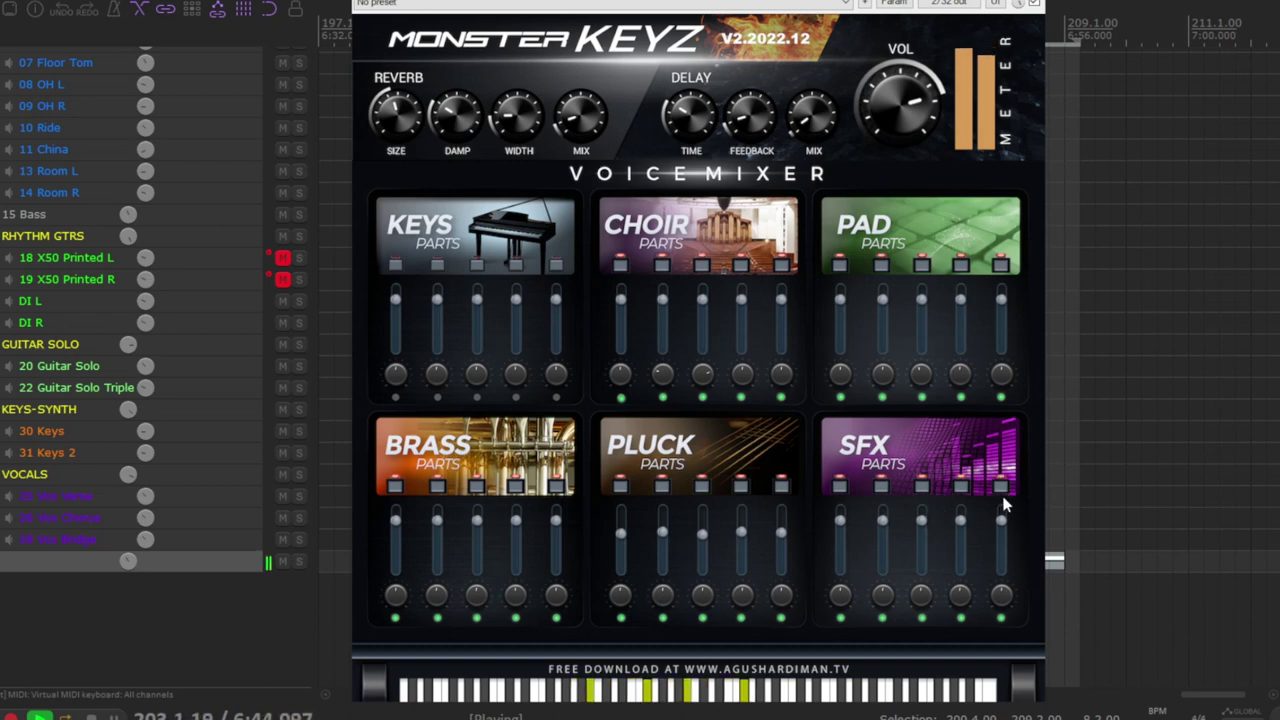
# Step: Lower the fourth and fifth SFX parts, pan them left and right respectively, and toggle the first Keys part
pyautogui.moveTo(1001, 520); pyautogui.dragTo(958, 532)
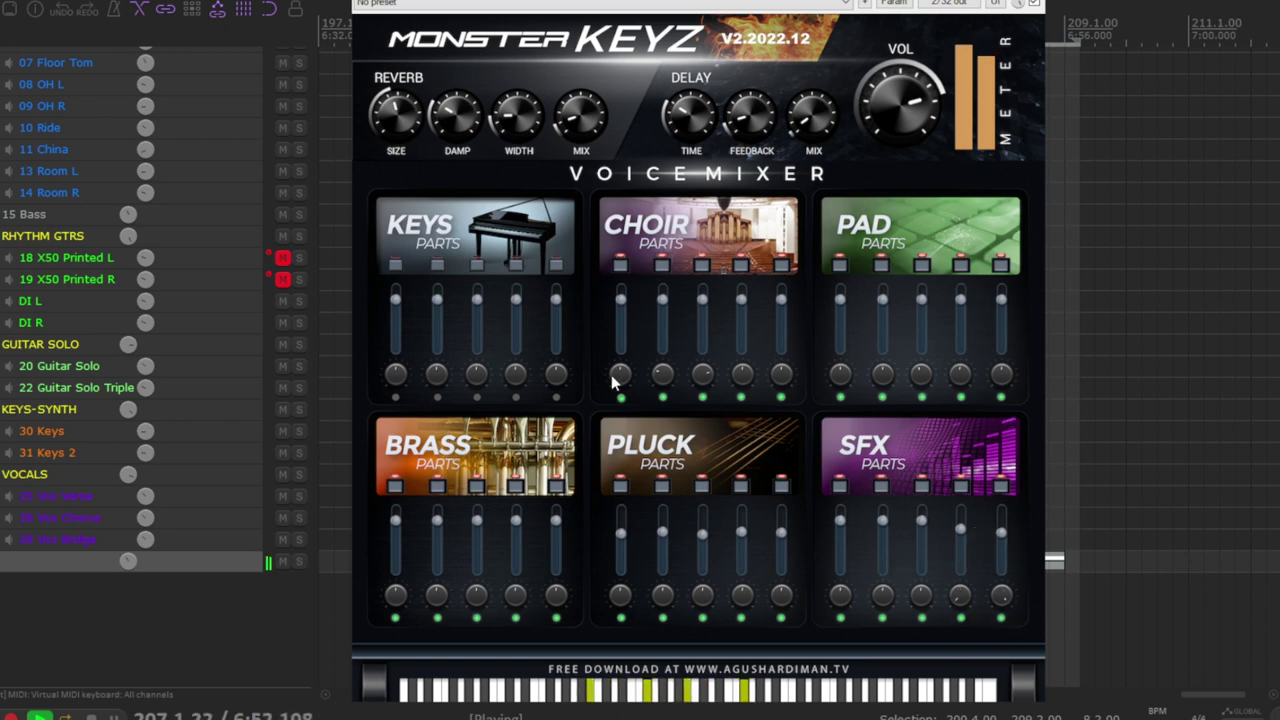
pyautogui.click(395, 264)
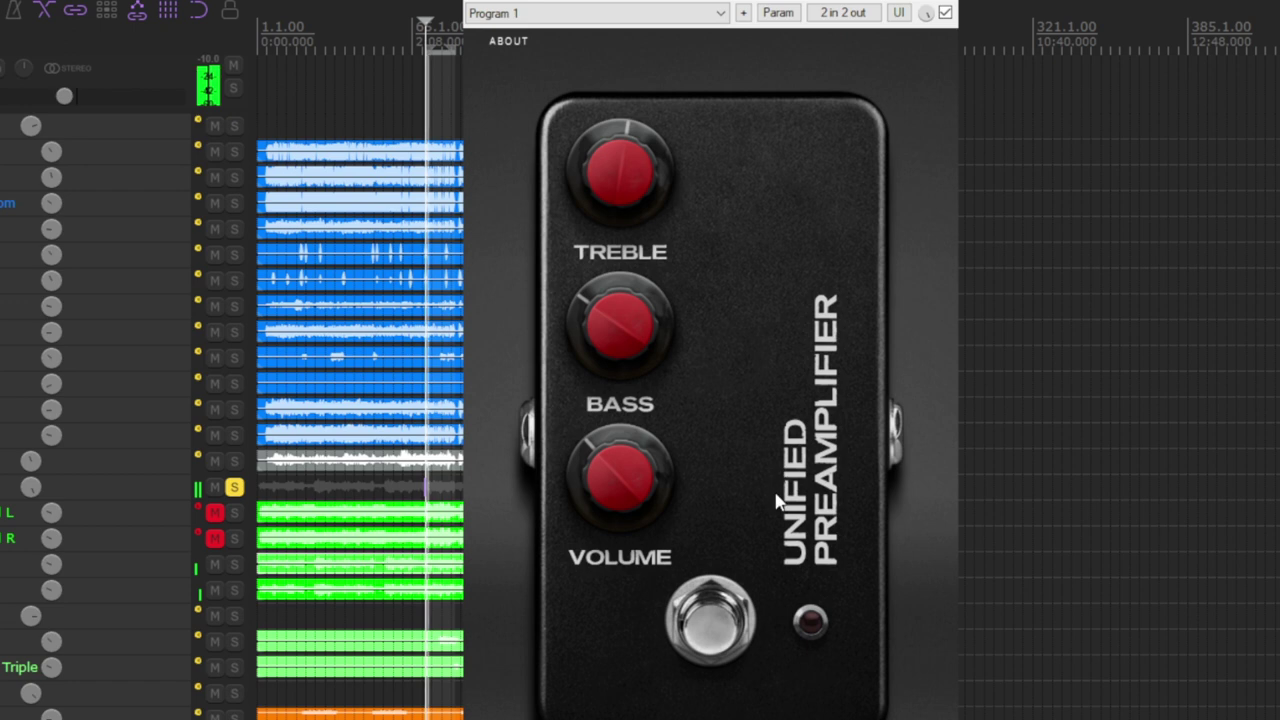
# Step: Compare the Unified Preamplifier pedal engaged and bypassed during playback, trying a much lower and a higher volume
pyautogui.click(713, 632)
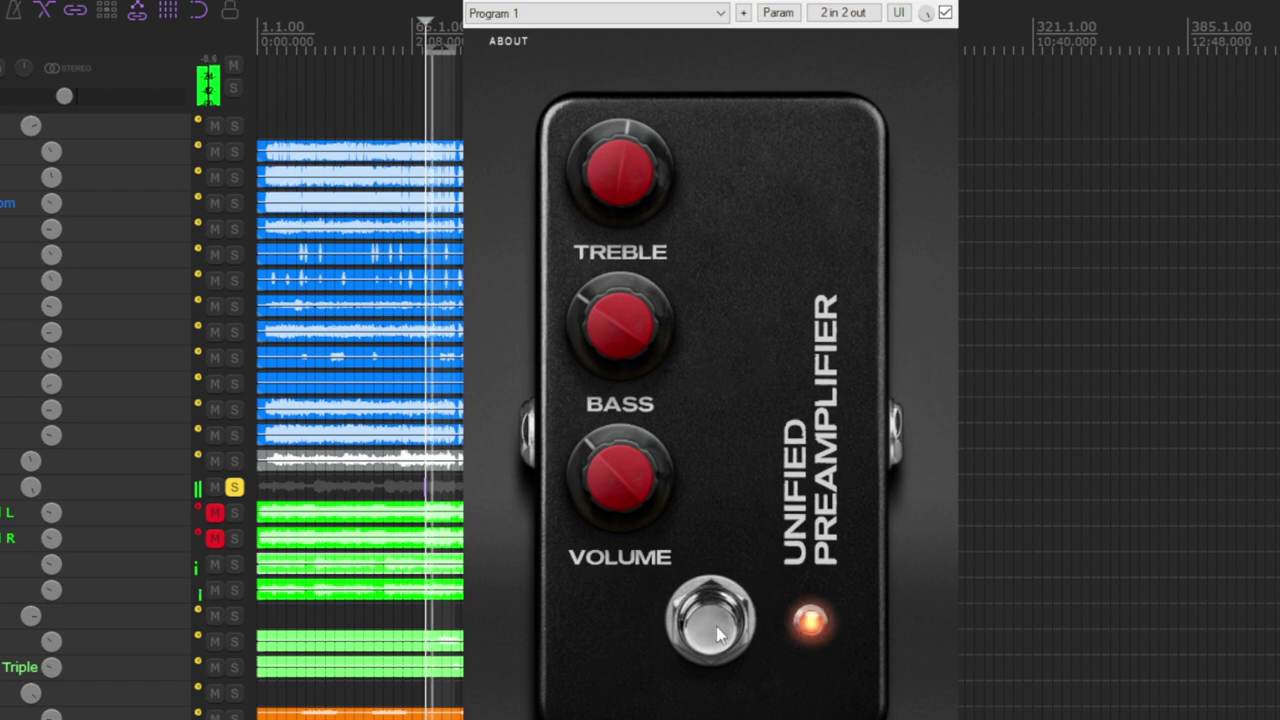
pyautogui.click(717, 630)
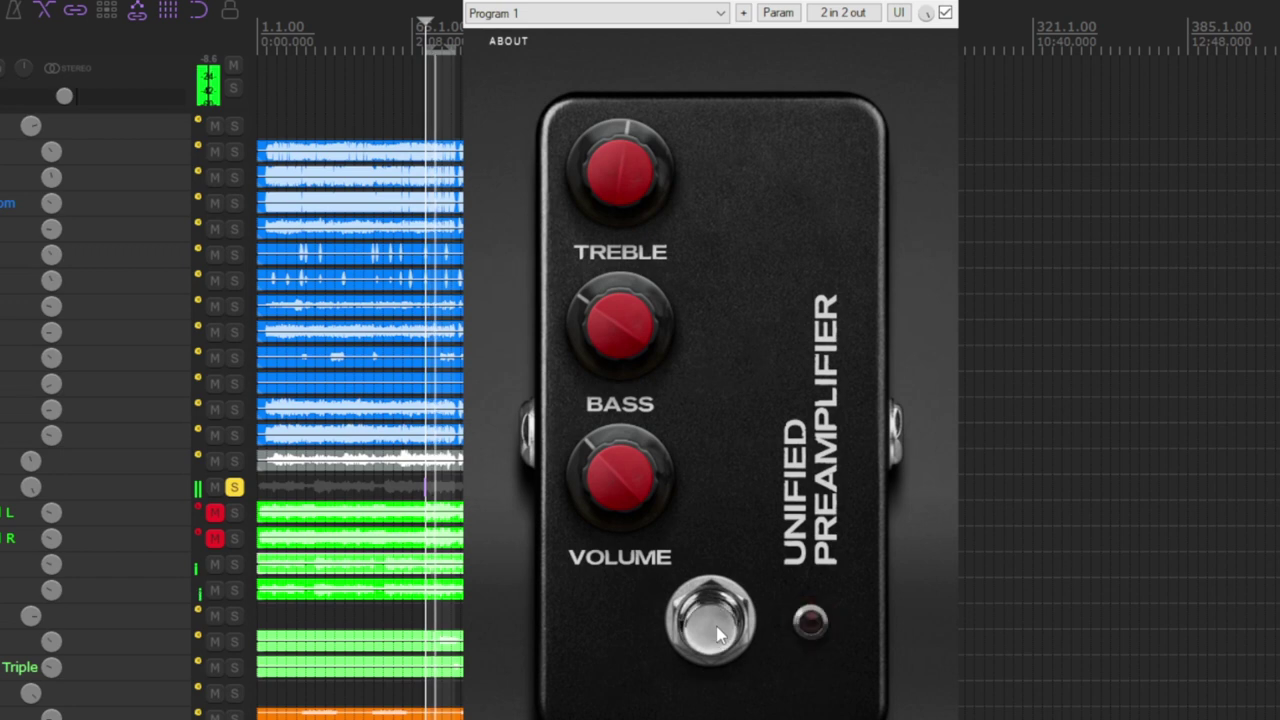
pyautogui.click(718, 626)
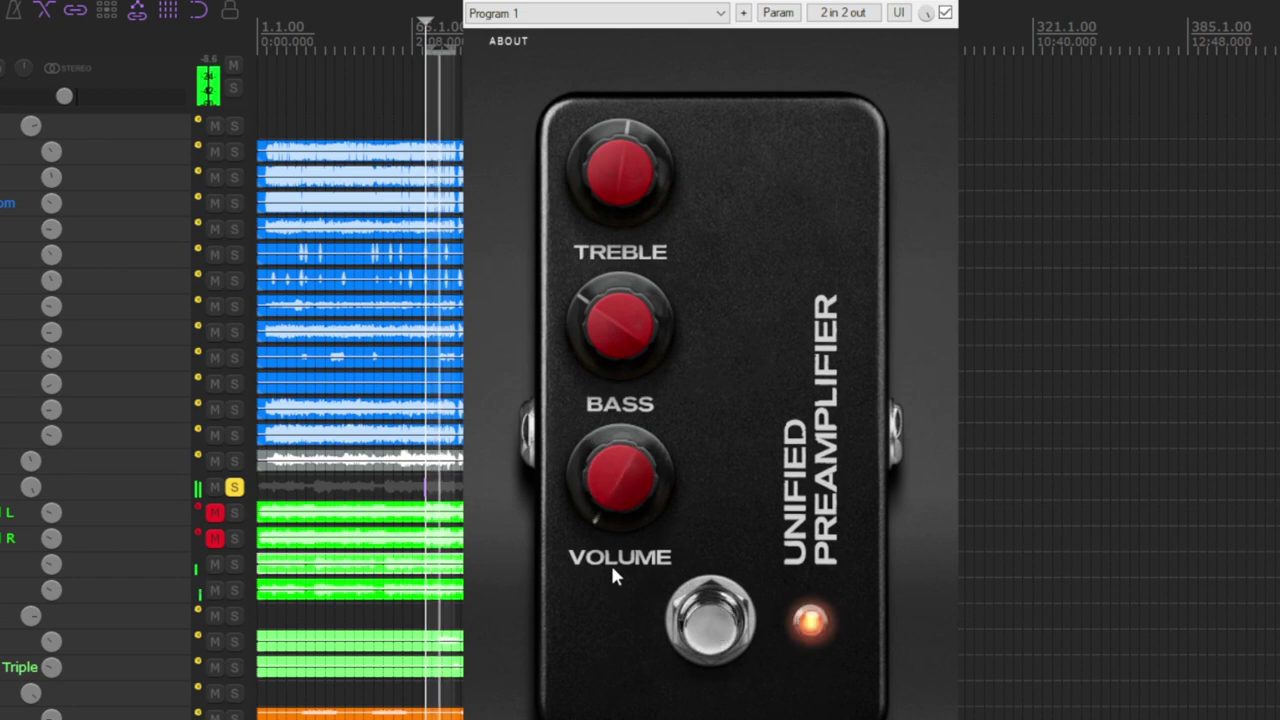
pyautogui.click(708, 623)
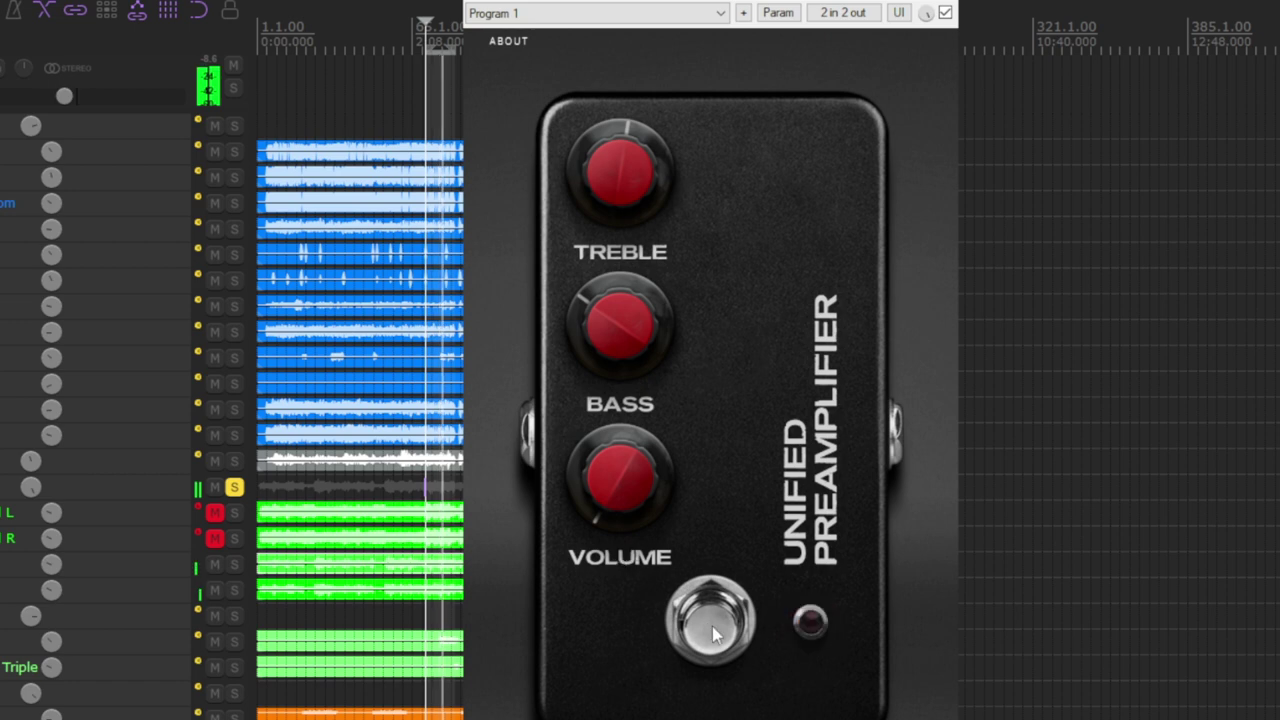
pyautogui.click(712, 626)
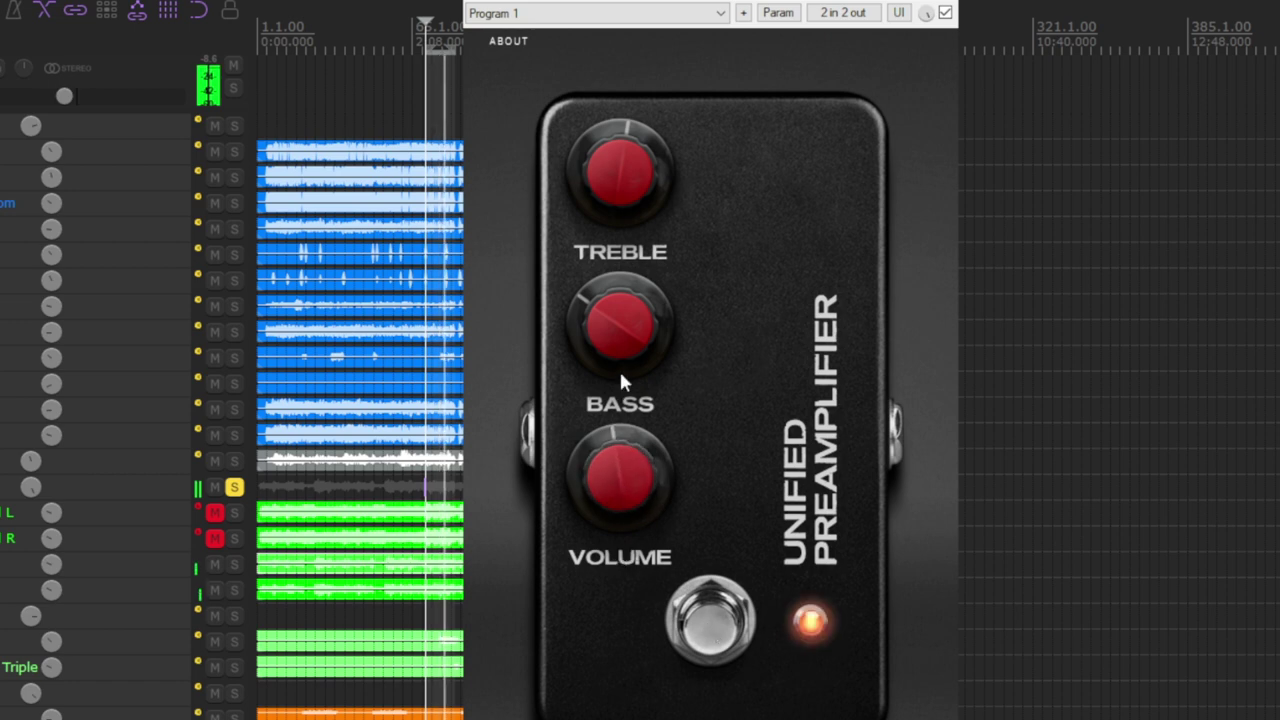
# Step: Try the pedal with the bass turned far down and the treble far up, comparing it against bypass
pyautogui.moveTo(620, 325); pyautogui.dragTo(571, 386)
pyautogui.moveTo(622, 199)
pyautogui.mouseDown()
pyautogui.moveTo(607, 276)
pyautogui.moveTo(629, 208)
pyautogui.moveTo(615, 70)
pyautogui.moveTo(605, 118)
pyautogui.moveTo(623, 179)
pyautogui.mouseUp()
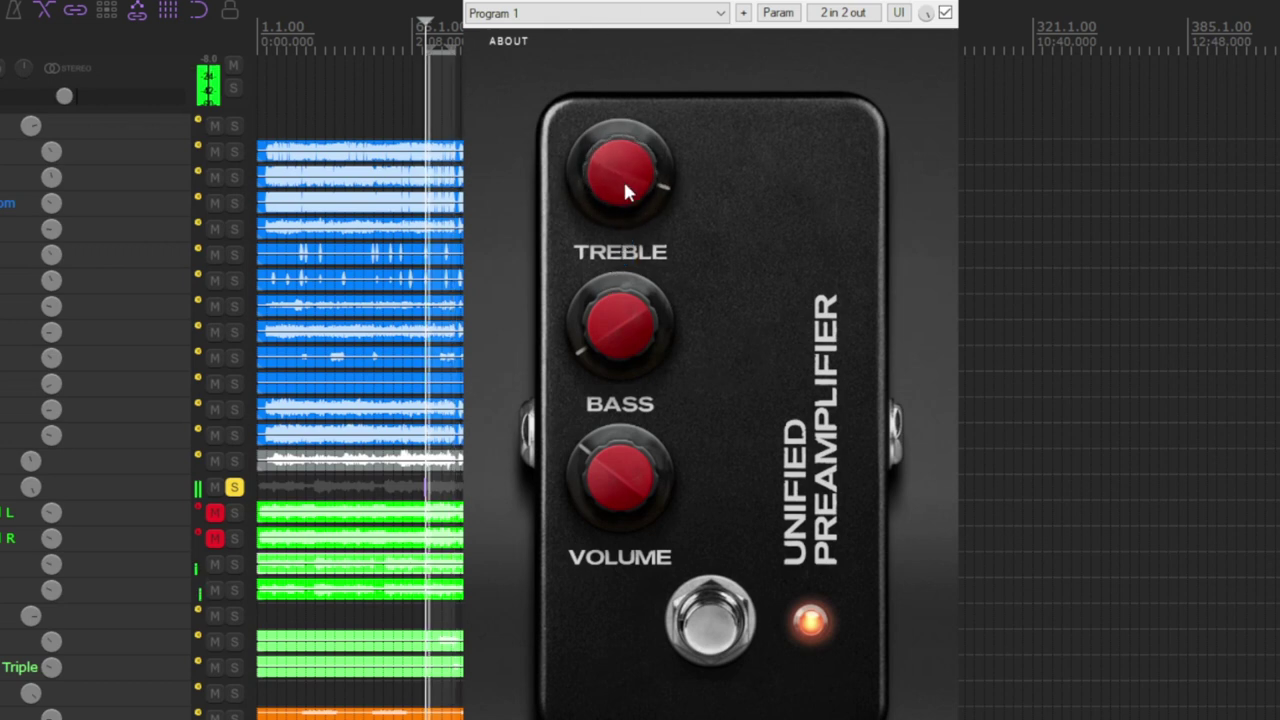
pyautogui.click(742, 592)
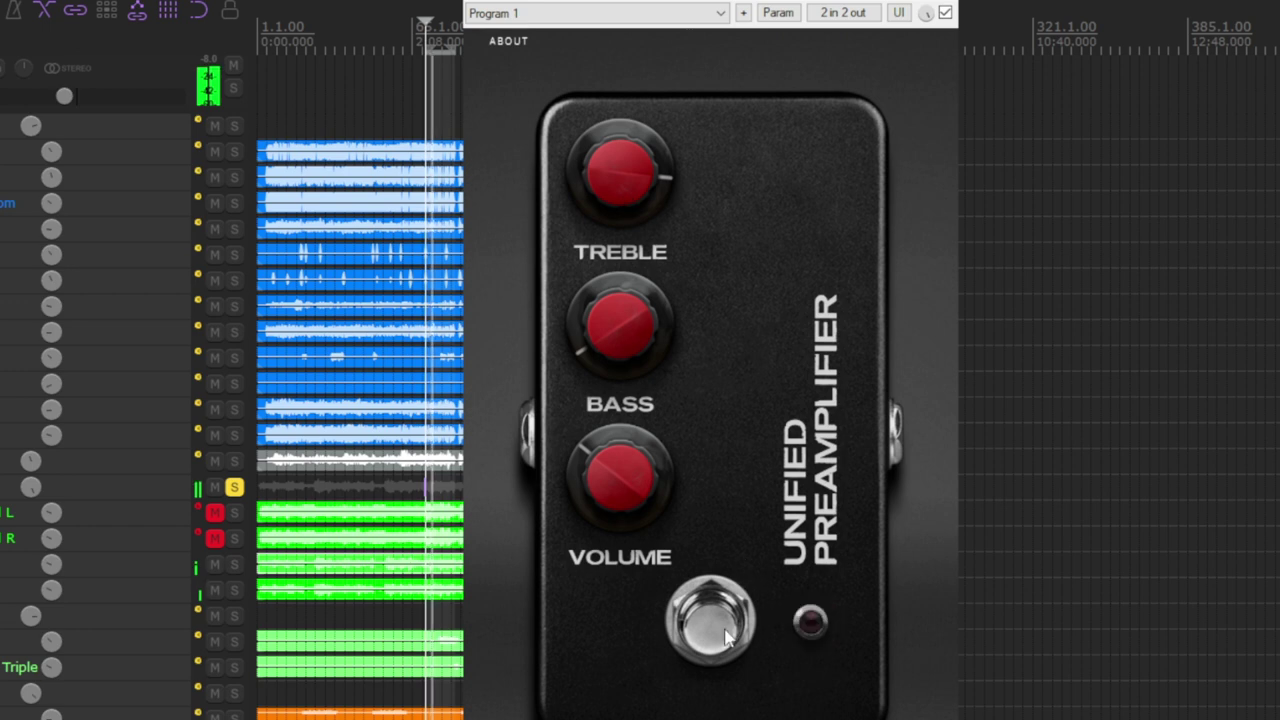
pyautogui.click(742, 592)
# Step: Return treble to about the middle, raise bass to about nine o'clock, reduce volume slightly, and bypass the pedal
pyautogui.doubleClick(609, 205)
pyautogui.doubleClick(628, 327)
pyautogui.scroll(-3, 624, 295)
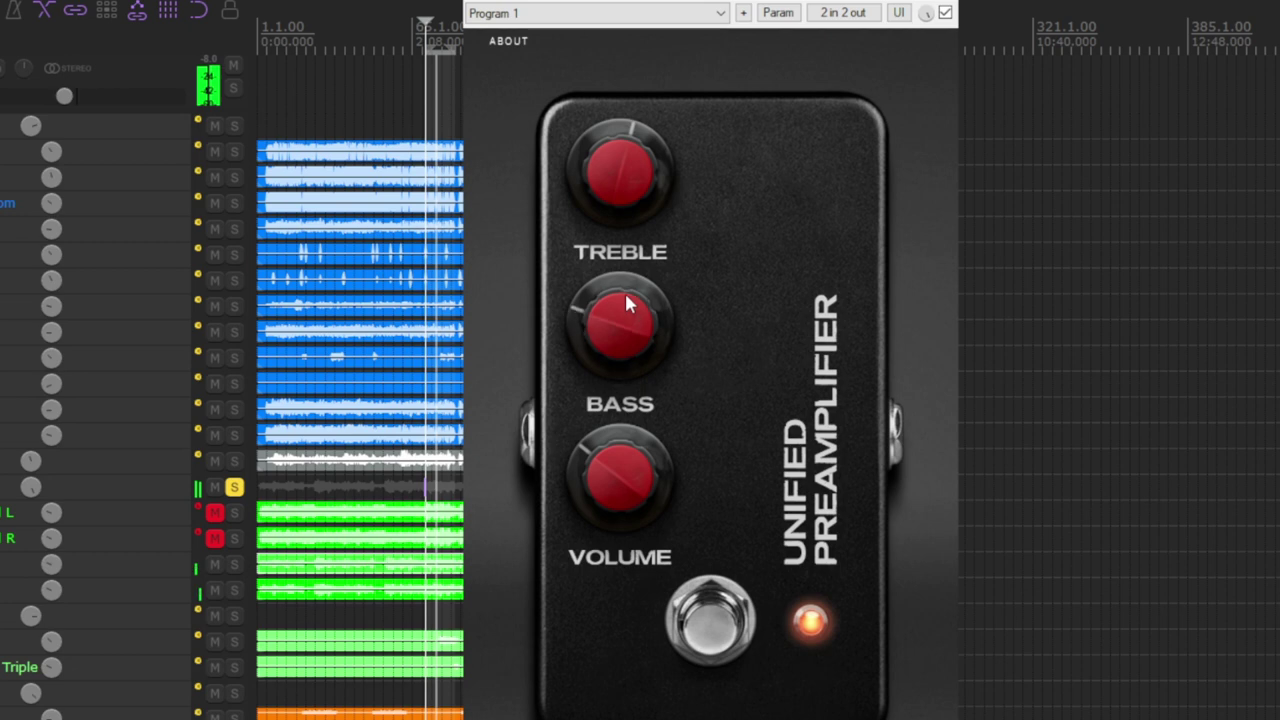
pyautogui.scroll(-2, 628, 495)
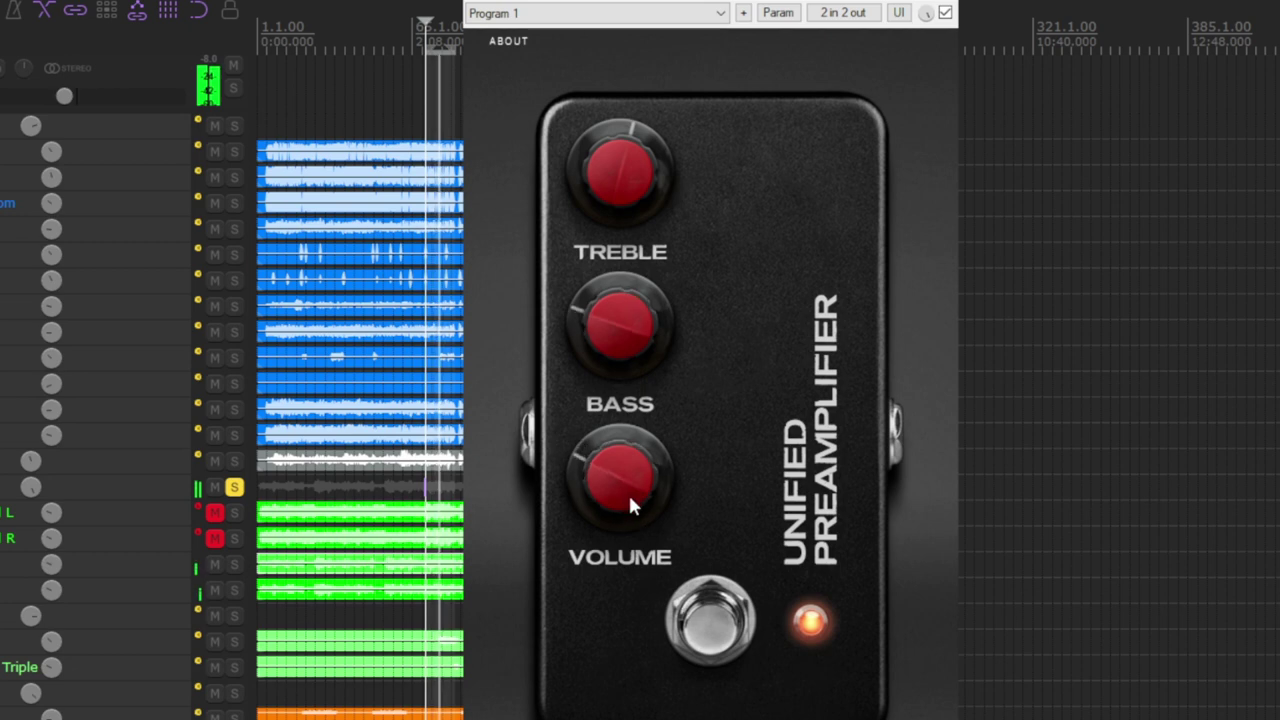
pyautogui.click(712, 636)
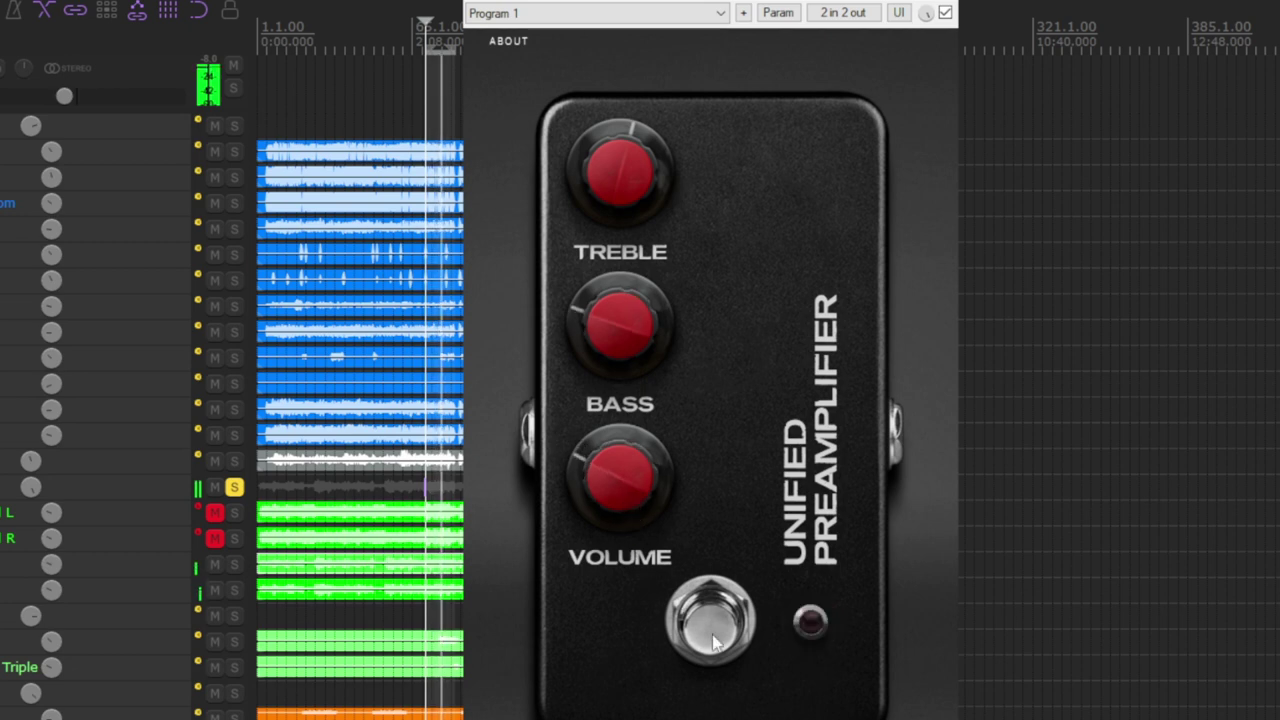
# Step: Engage the preamplifier pedal with slightly more volume and turn the bass down a little
pyautogui.click(714, 641)
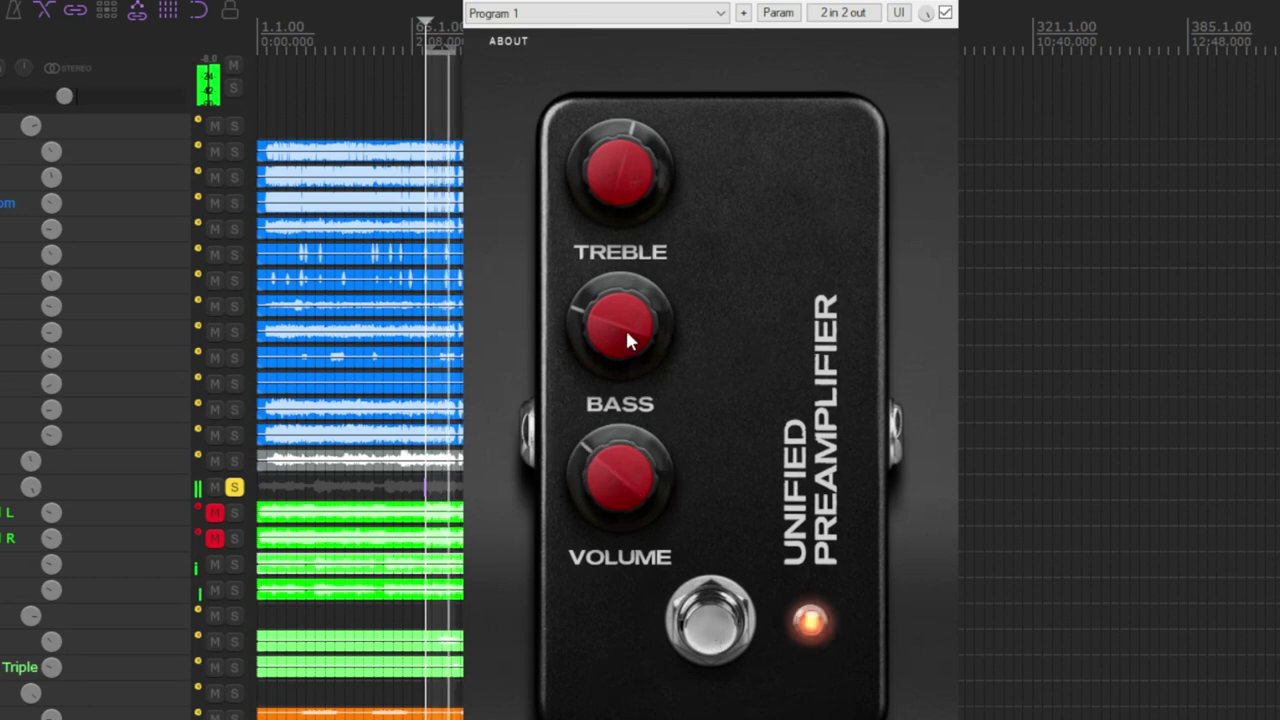
pyautogui.moveTo(625, 312); pyautogui.dragTo(628, 344)
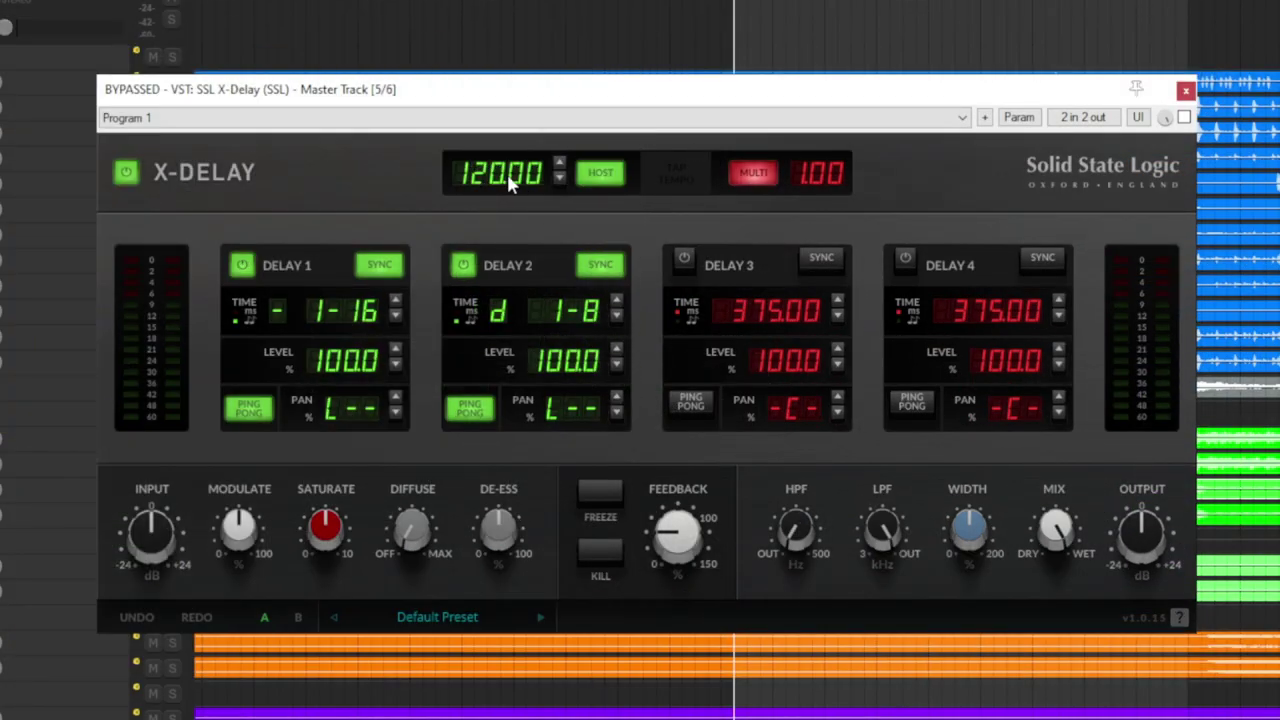
# Step: Detach the delay tempo from the host and tap in a tempo of about 178.52 BPM
pyautogui.click(600, 172)
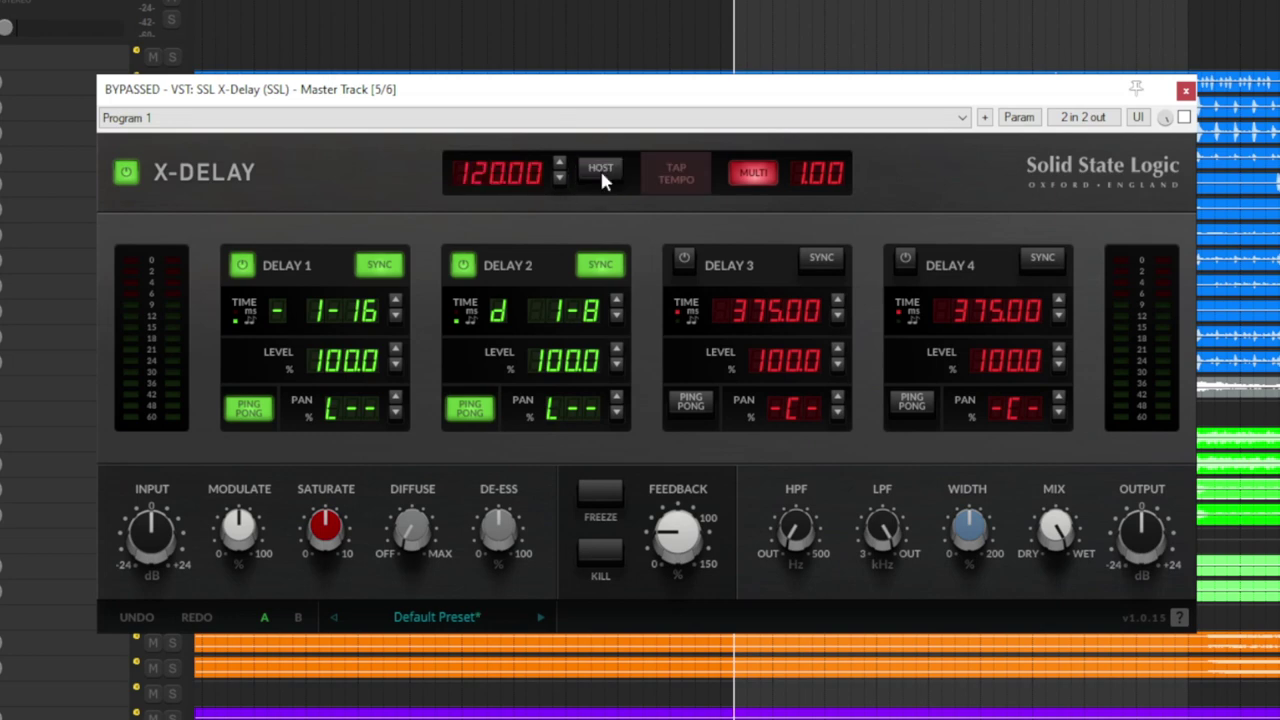
pyautogui.click(674, 178)
pyautogui.click(672, 176)
pyautogui.click(601, 173)
pyautogui.click(600, 173)
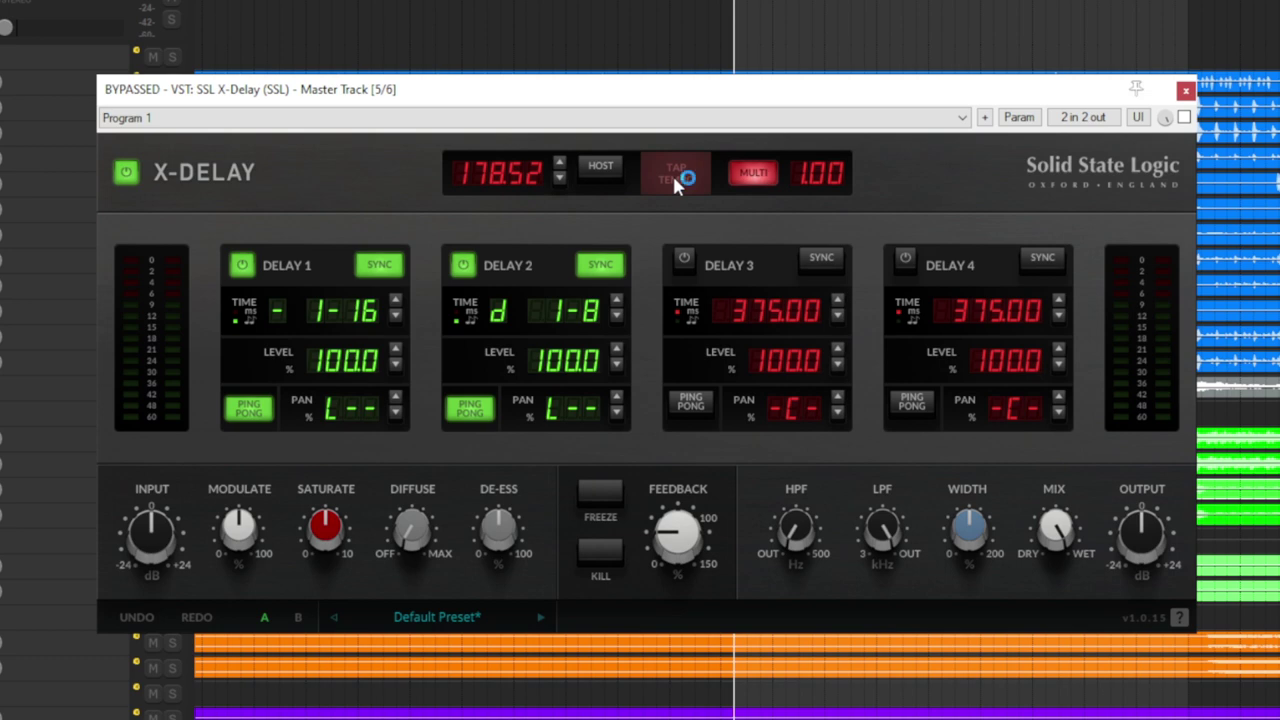
# Step: Try adjusting the global tempo multiplier and toggle it off and back on
pyautogui.click(753, 176)
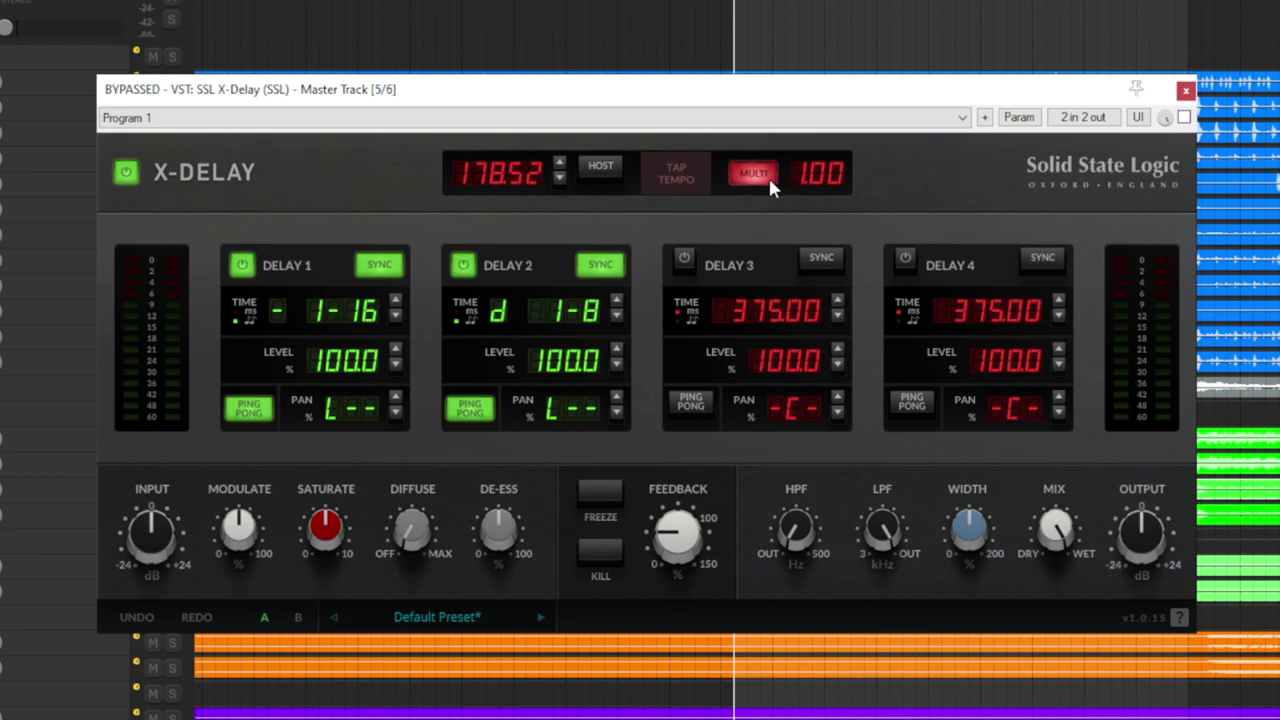
pyautogui.moveTo(808, 171); pyautogui.dragTo(820, 432)
pyautogui.click(752, 172)
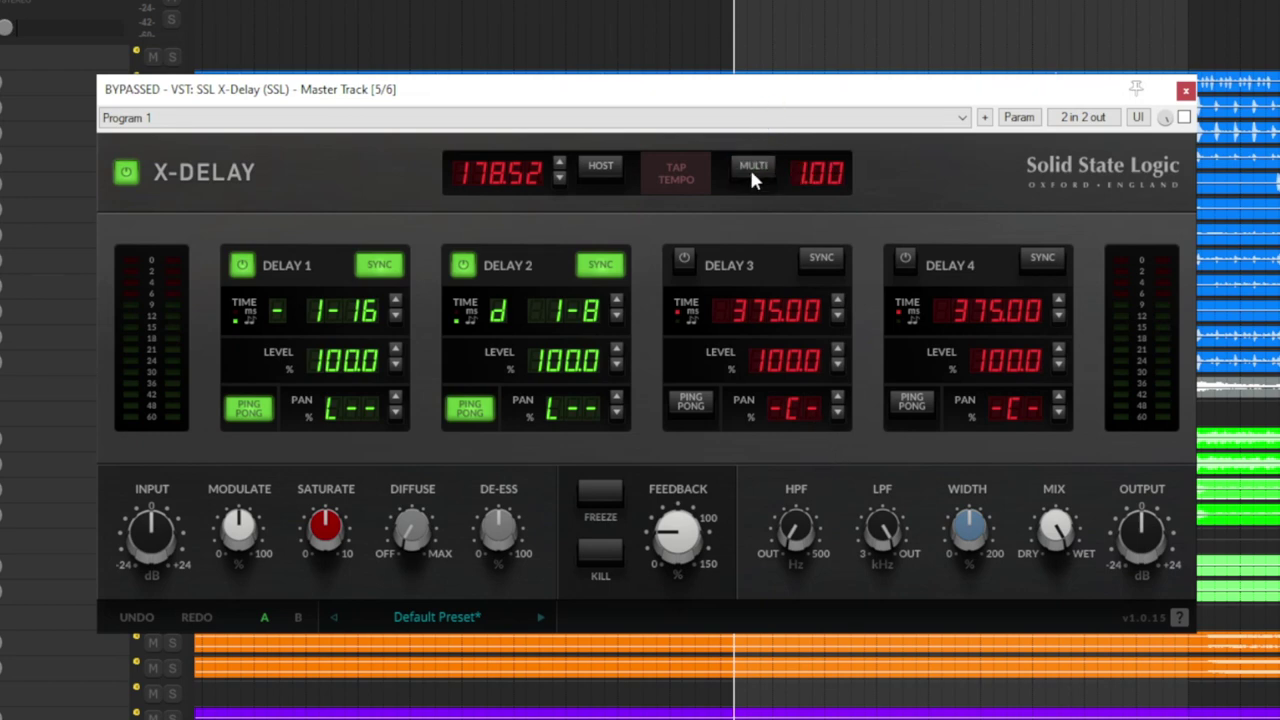
pyautogui.click(752, 174)
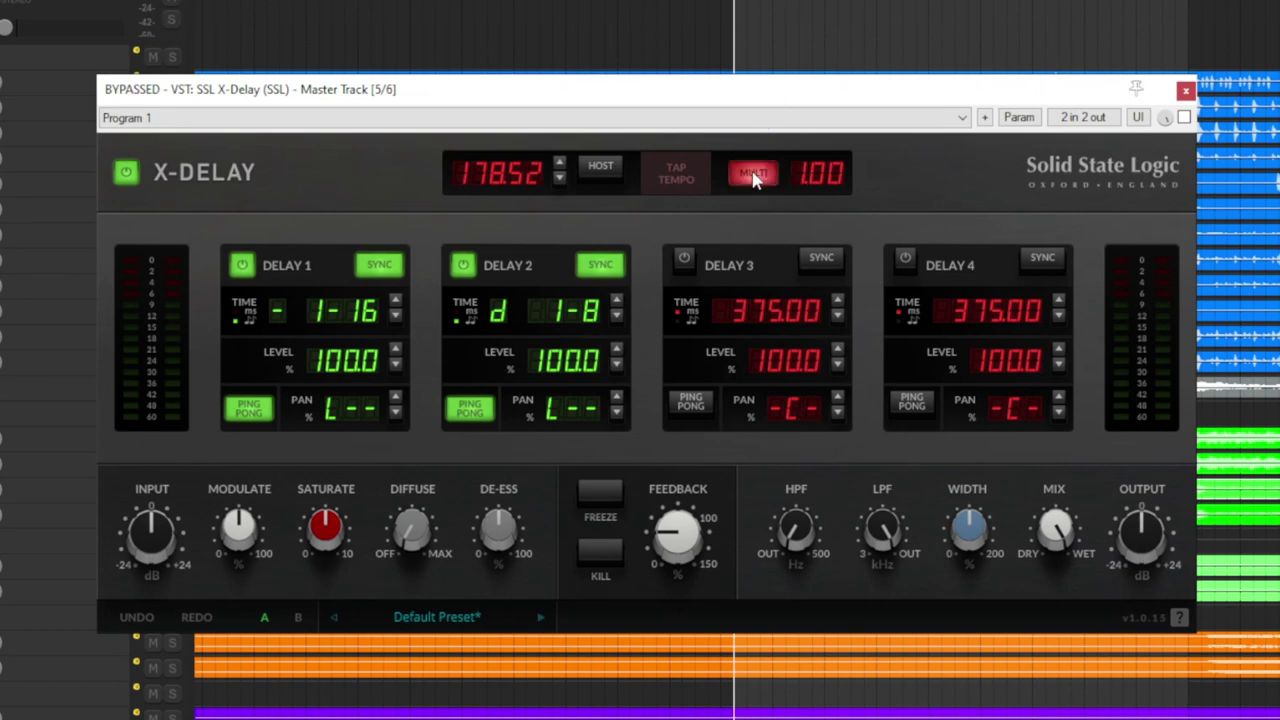
# Step: Toggle the power of Delays 1 and 2 and Delay 1's tempo sync off and back on
pyautogui.click(242, 262)
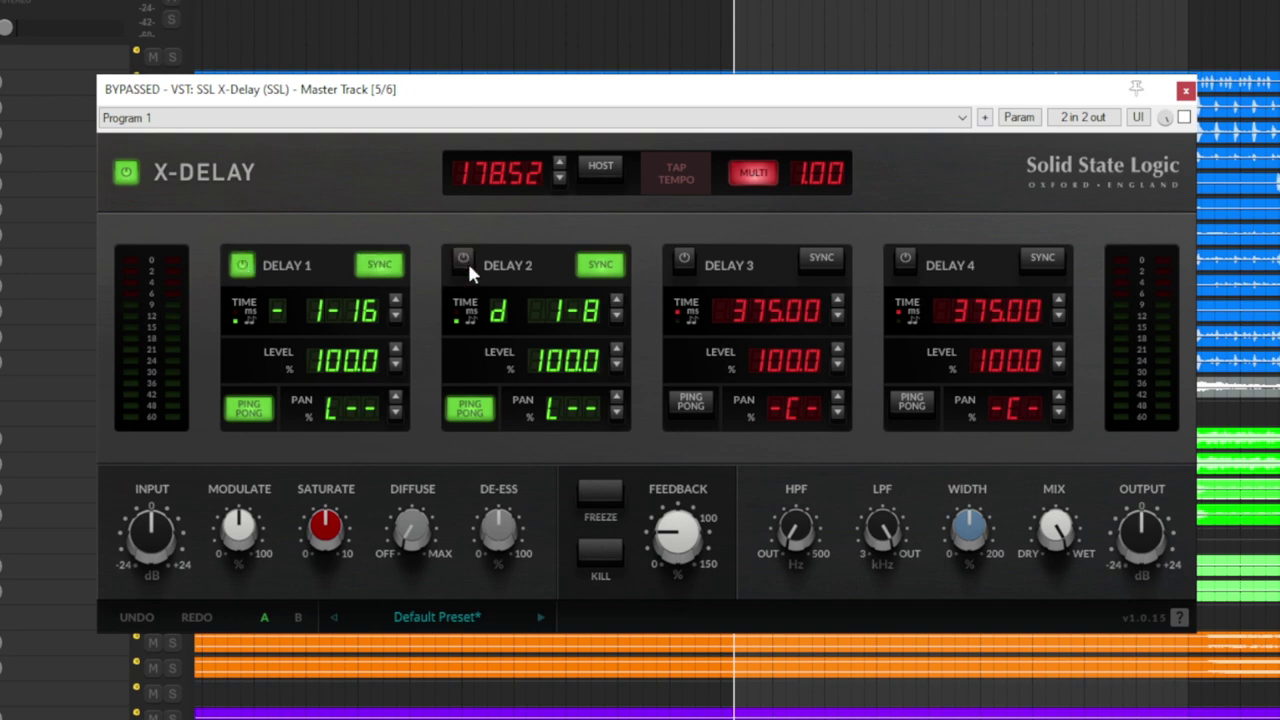
pyautogui.click(381, 264)
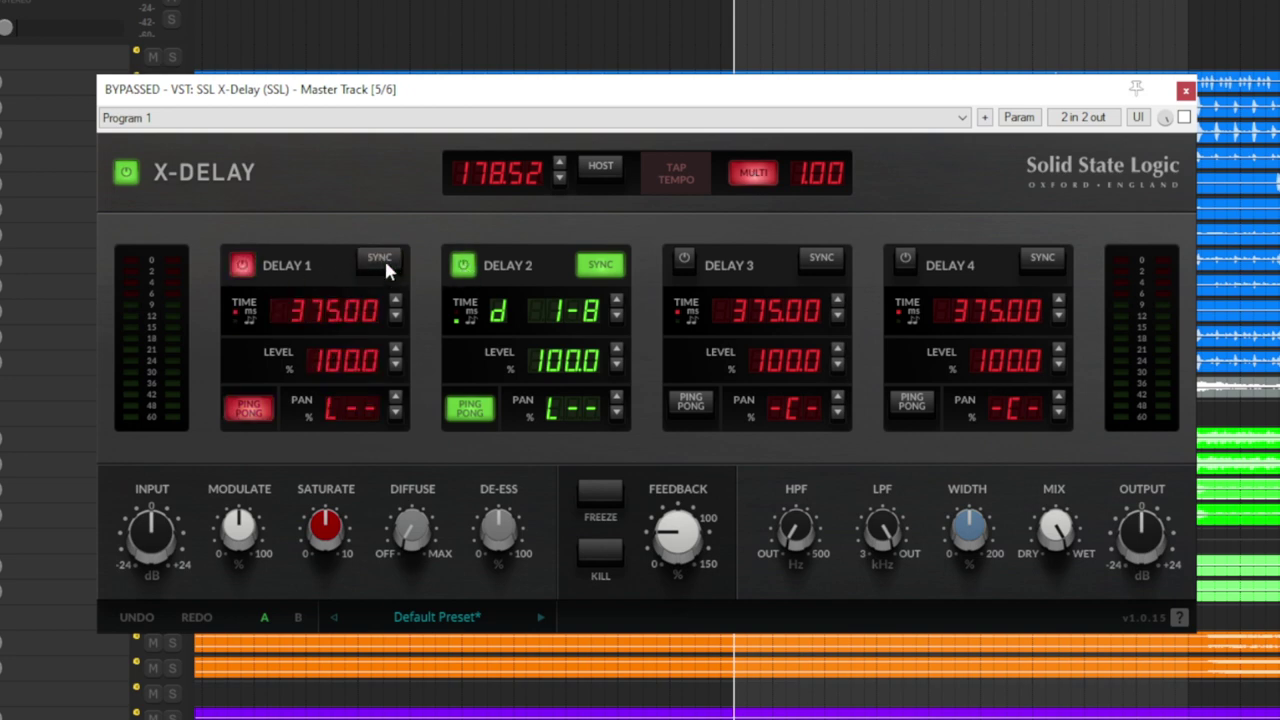
pyautogui.click(384, 262)
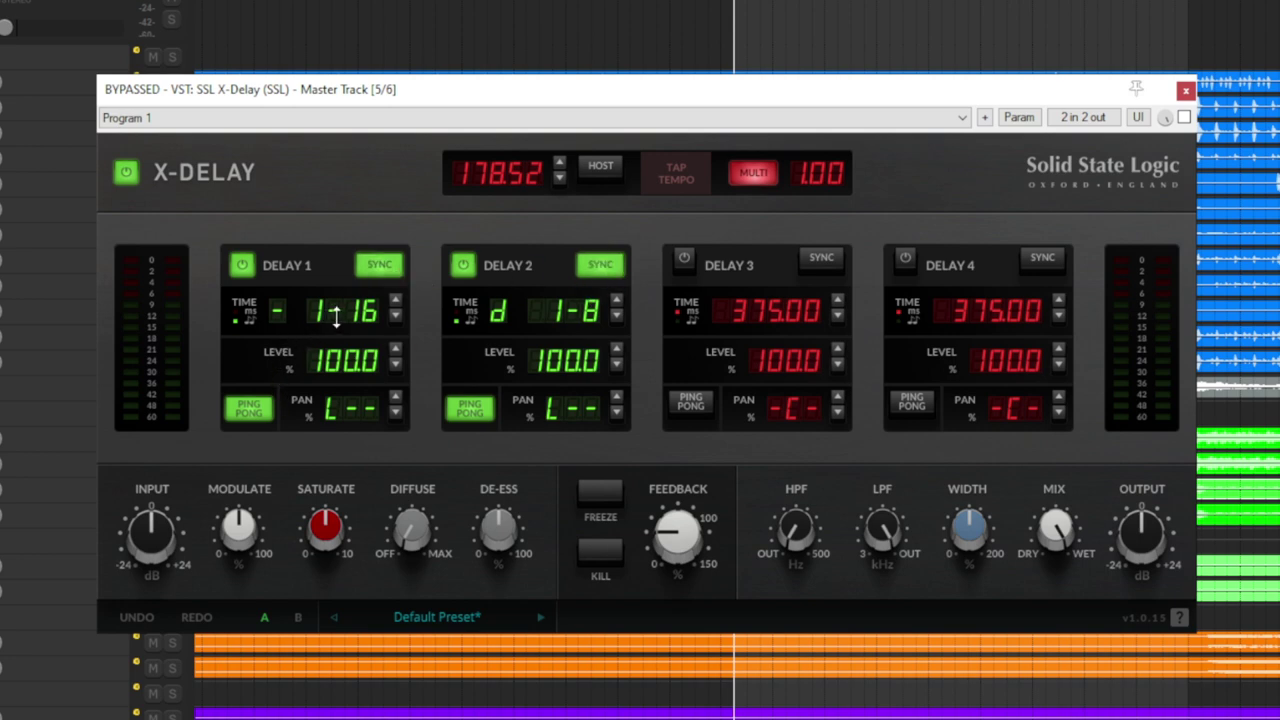
# Step: Set Delay 1's time to 1-4 and try its level, pan and ping-pong settings, keeping it panned hard left
pyautogui.moveTo(354, 316)
pyautogui.mouseDown()
pyautogui.moveTo(355, 350)
pyautogui.moveTo(354, 318)
pyautogui.mouseUp()
pyautogui.moveTo(358, 365)
pyautogui.mouseDown()
pyautogui.moveTo(354, 449)
pyautogui.moveTo(357, 366)
pyautogui.mouseUp()
pyautogui.click(395, 401)
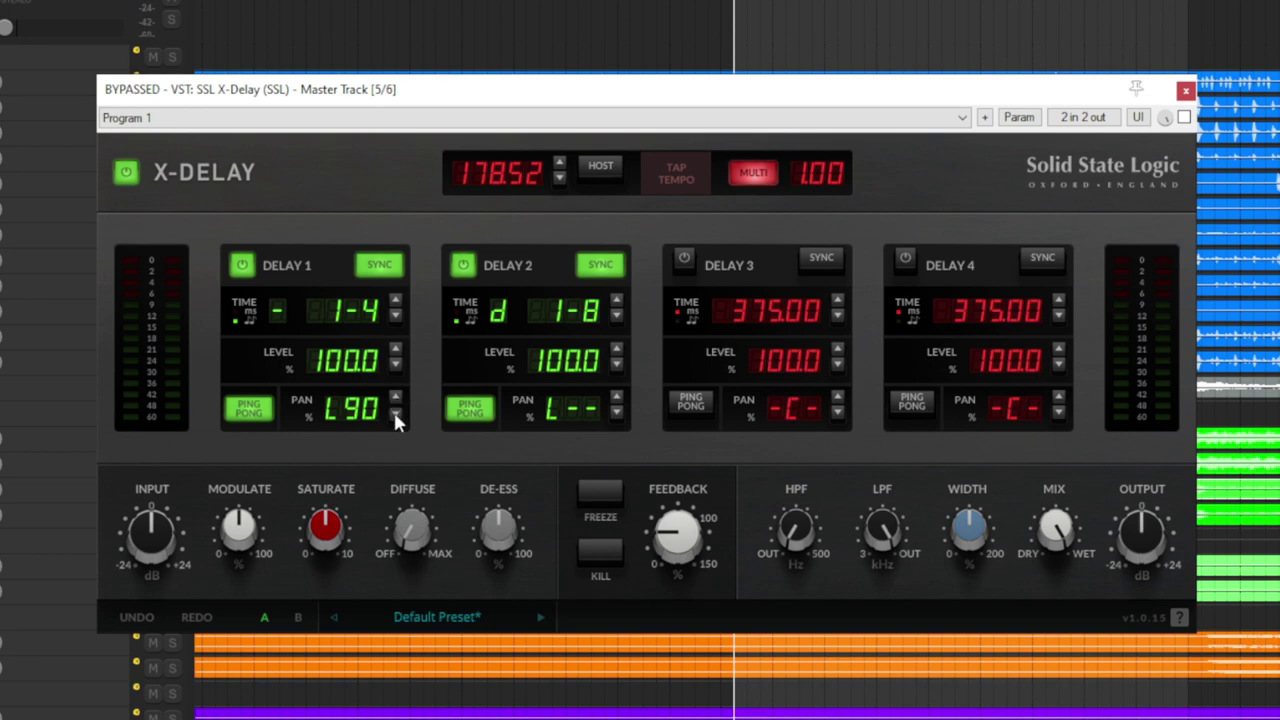
pyautogui.click(252, 412)
pyautogui.hotkey('ctrl', 'z')
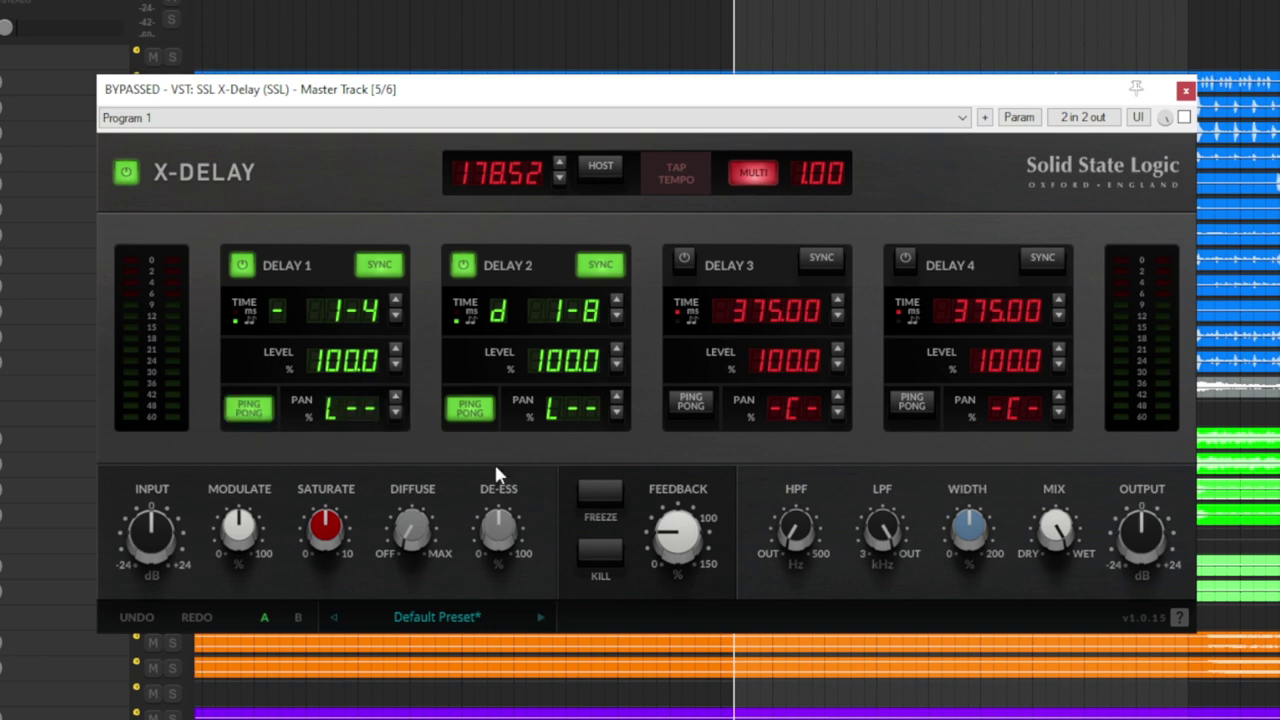
# Step: Adjust the modulate and saturate amounts slightly, raise diffuse, and set de-ess to 75.1%
pyautogui.moveTo(704, 566)
pyautogui.moveTo(238, 528); pyautogui.dragTo(243, 562)
pyautogui.moveTo(328, 527)
pyautogui.mouseDown()
pyautogui.moveTo(327, 566)
pyautogui.moveTo(330, 537)
pyautogui.mouseUp()
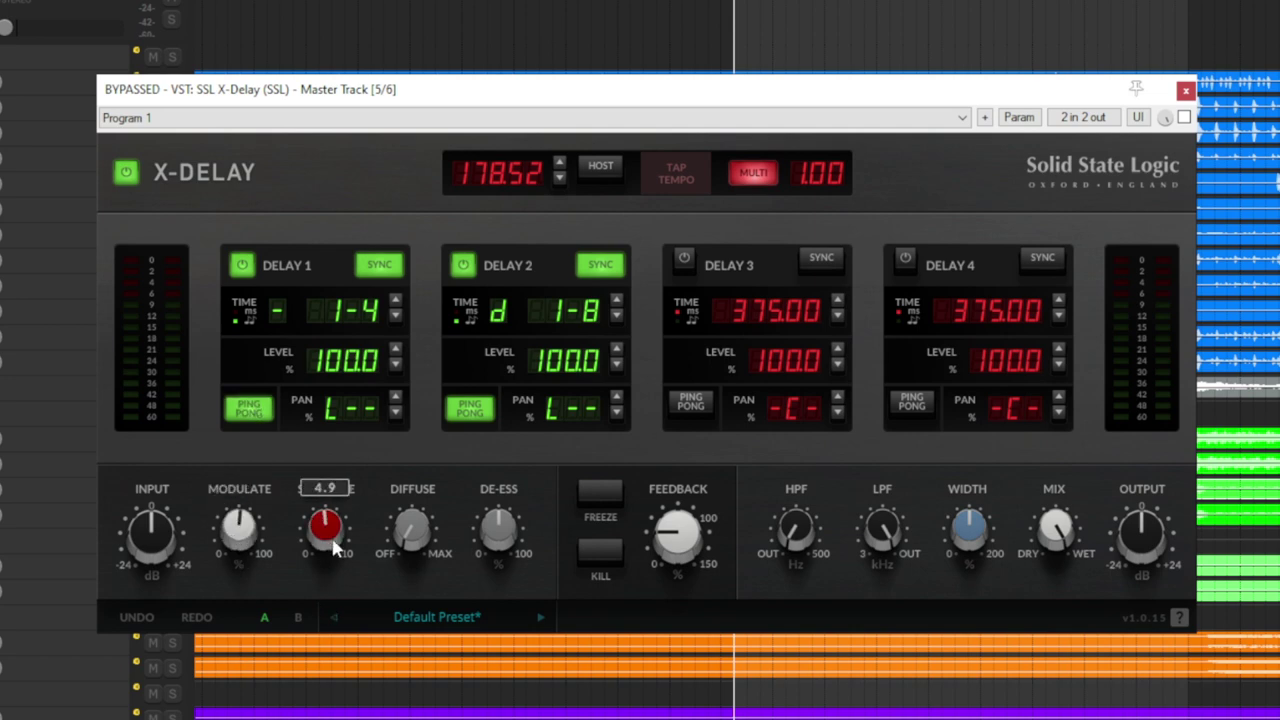
pyautogui.moveTo(423, 531); pyautogui.dragTo(417, 337)
pyautogui.moveTo(498, 530); pyautogui.dragTo(497, 475)
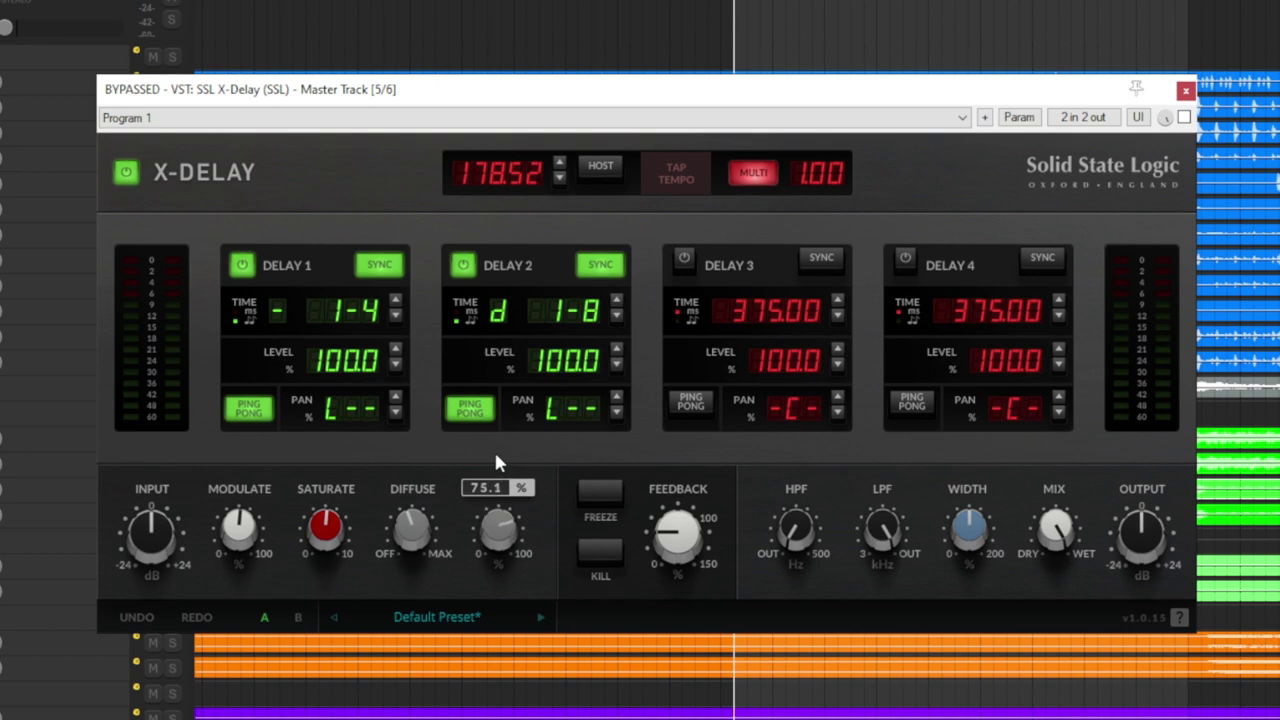
# Step: Set the feedback to 34.9% and toggle the kill switch on and off
pyautogui.moveTo(677, 535); pyautogui.dragTo(670, 509)
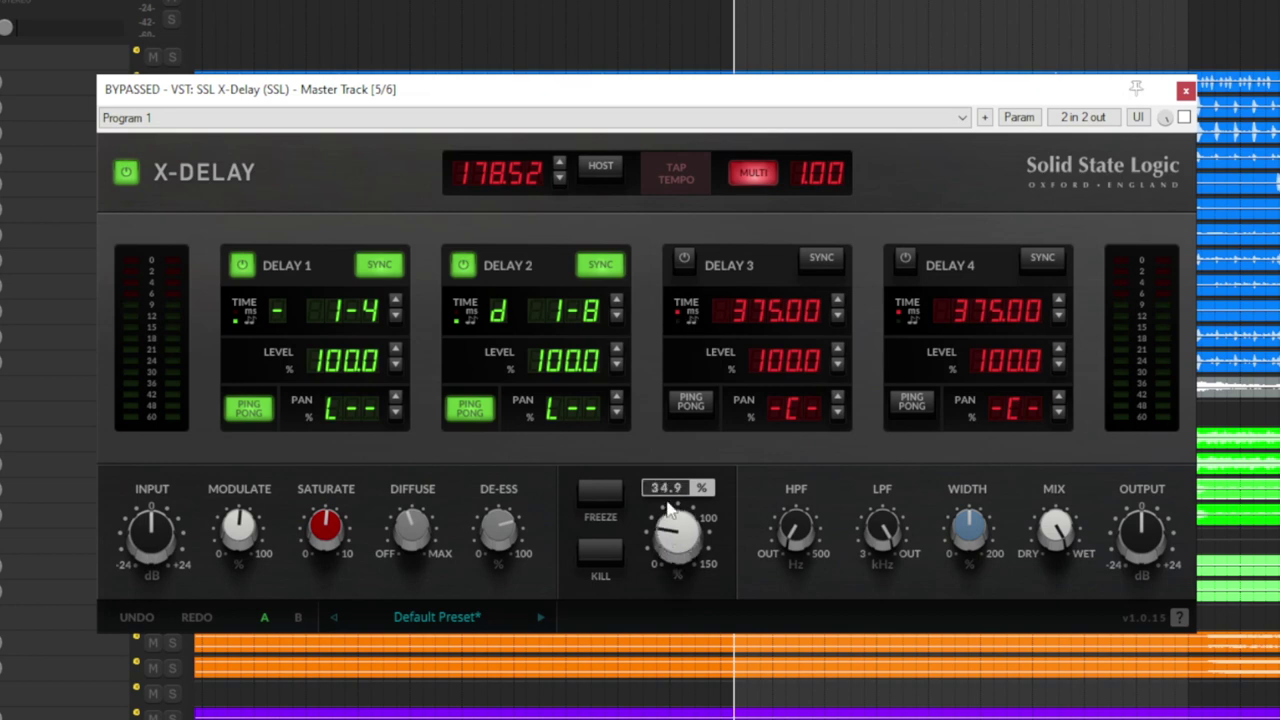
pyautogui.click(606, 556)
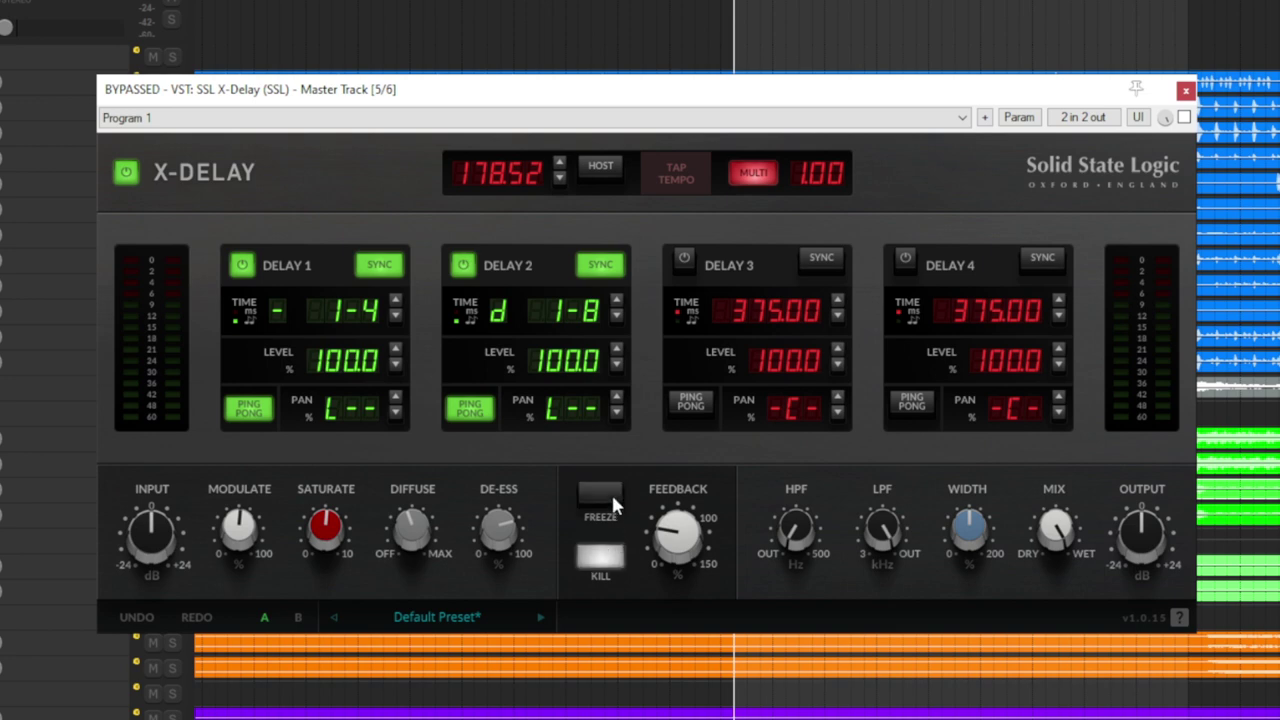
pyautogui.click(598, 555)
# Step: Sweep the delay's stereo width up and down, leaving it near the high end
pyautogui.moveTo(866, 544)
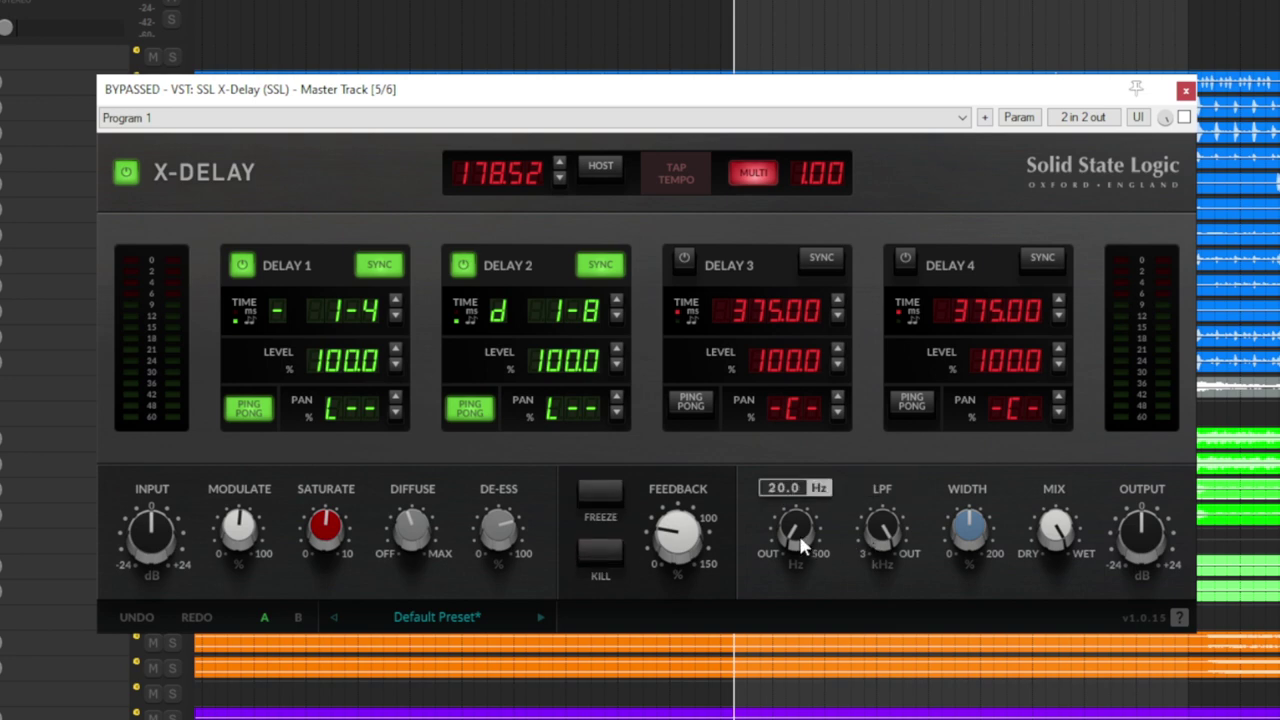
pyautogui.moveTo(968, 530); pyautogui.dragTo(977, 391)
pyautogui.moveTo(980, 533); pyautogui.dragTo(969, 686)
pyautogui.moveTo(975, 550); pyautogui.dragTo(970, 274)
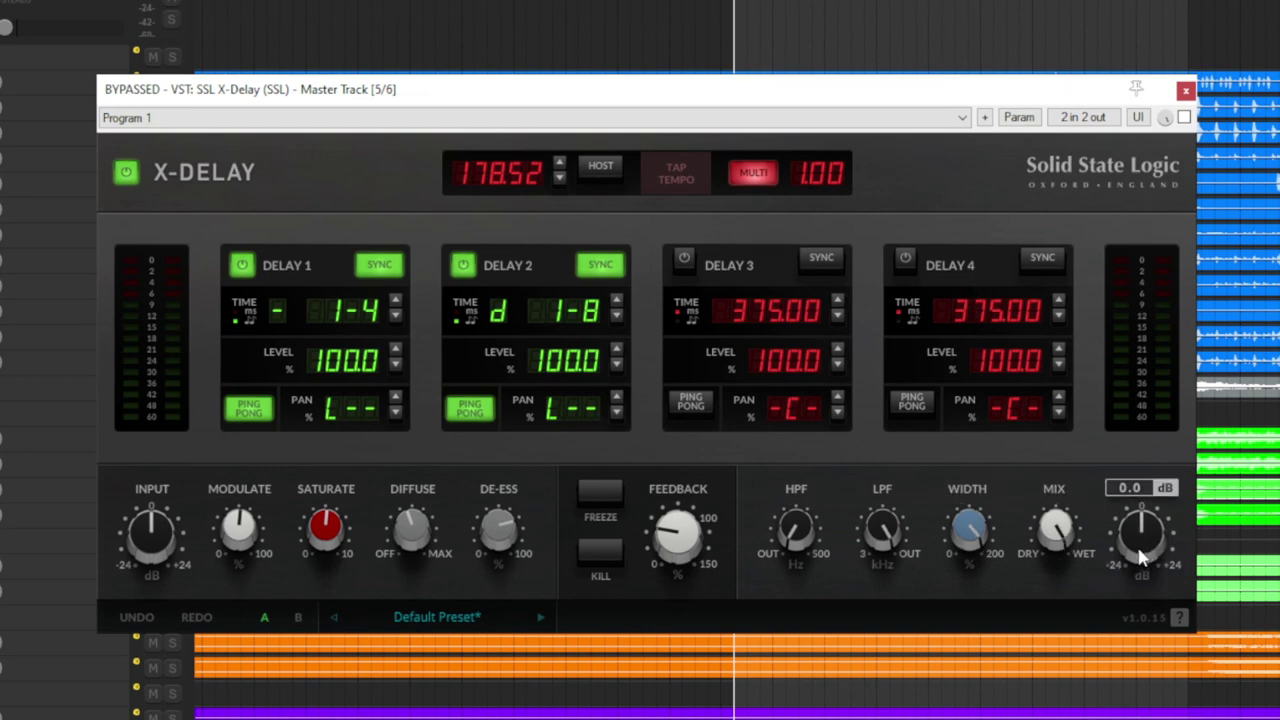
# Step: Browse the Return FX presets and close the list without loading any
pyautogui.click(455, 618)
pyautogui.moveTo(472, 564)
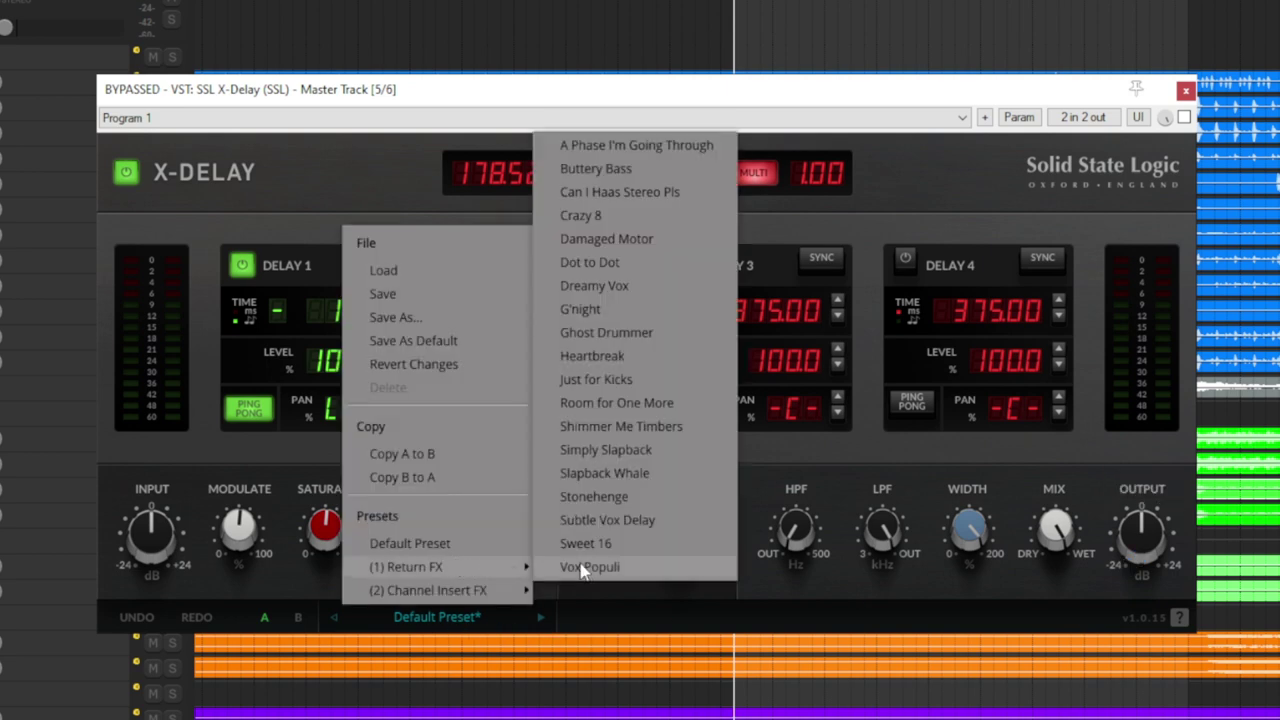
pyautogui.click(893, 608)
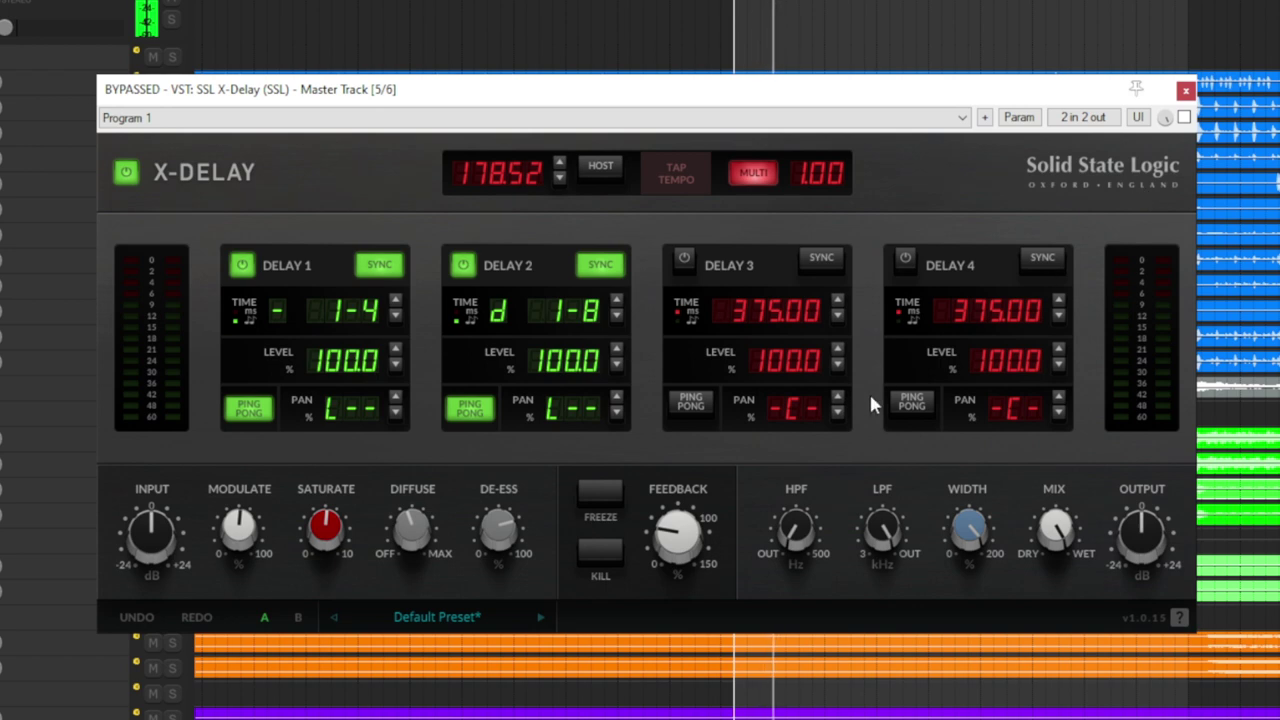
# Step: Enable the X-Delay plugin during playback, set the width to about 42%, and toggle Delay 1's sync off and on
pyautogui.click(1183, 117)
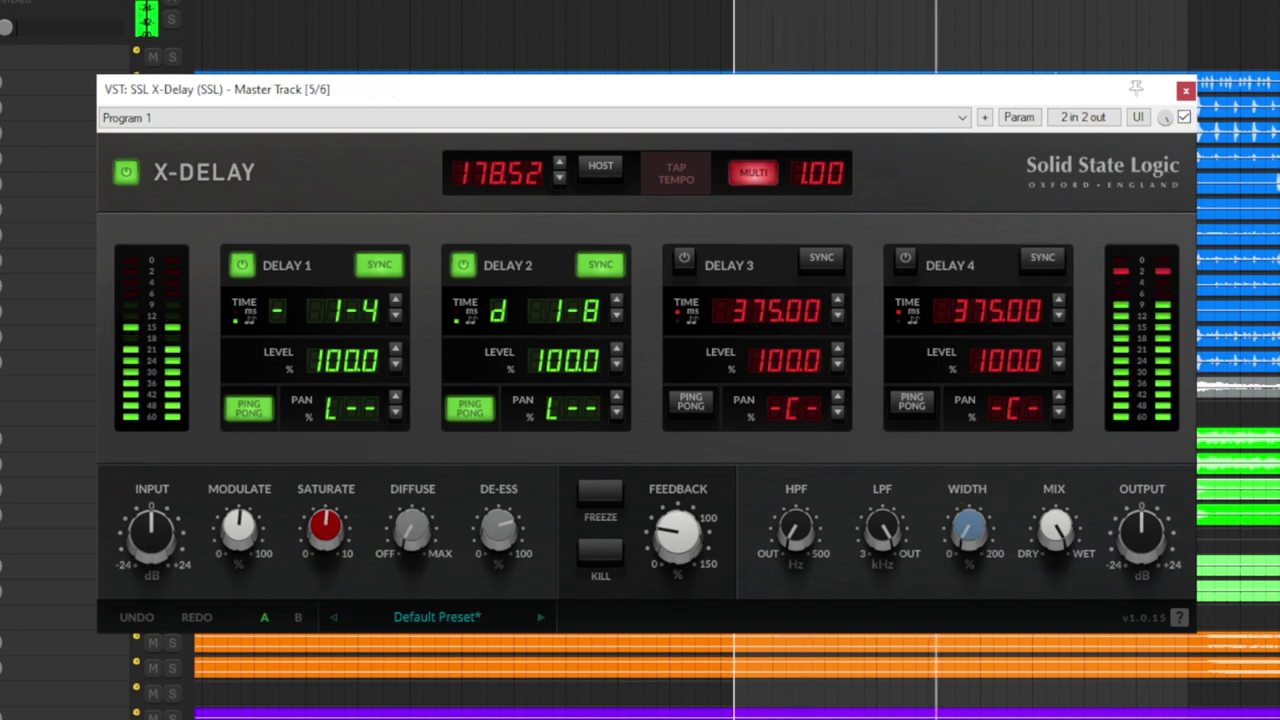
pyautogui.moveTo(978, 515)
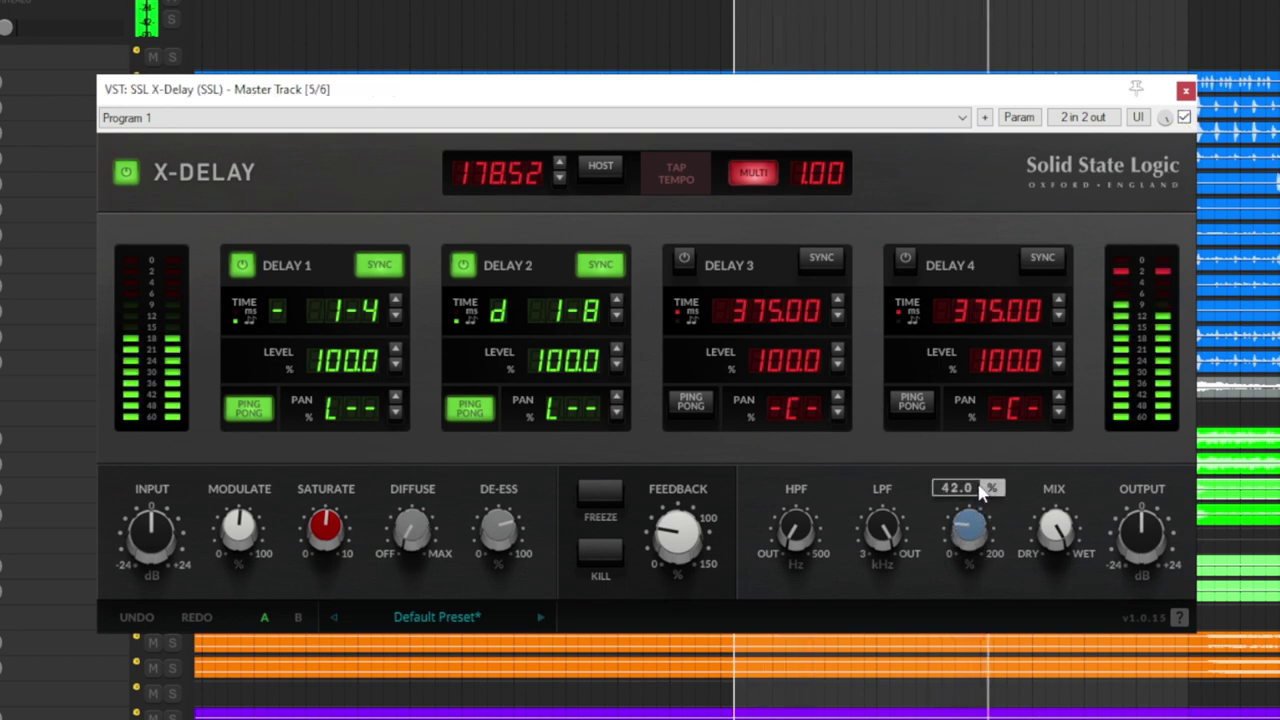
pyautogui.click(379, 264)
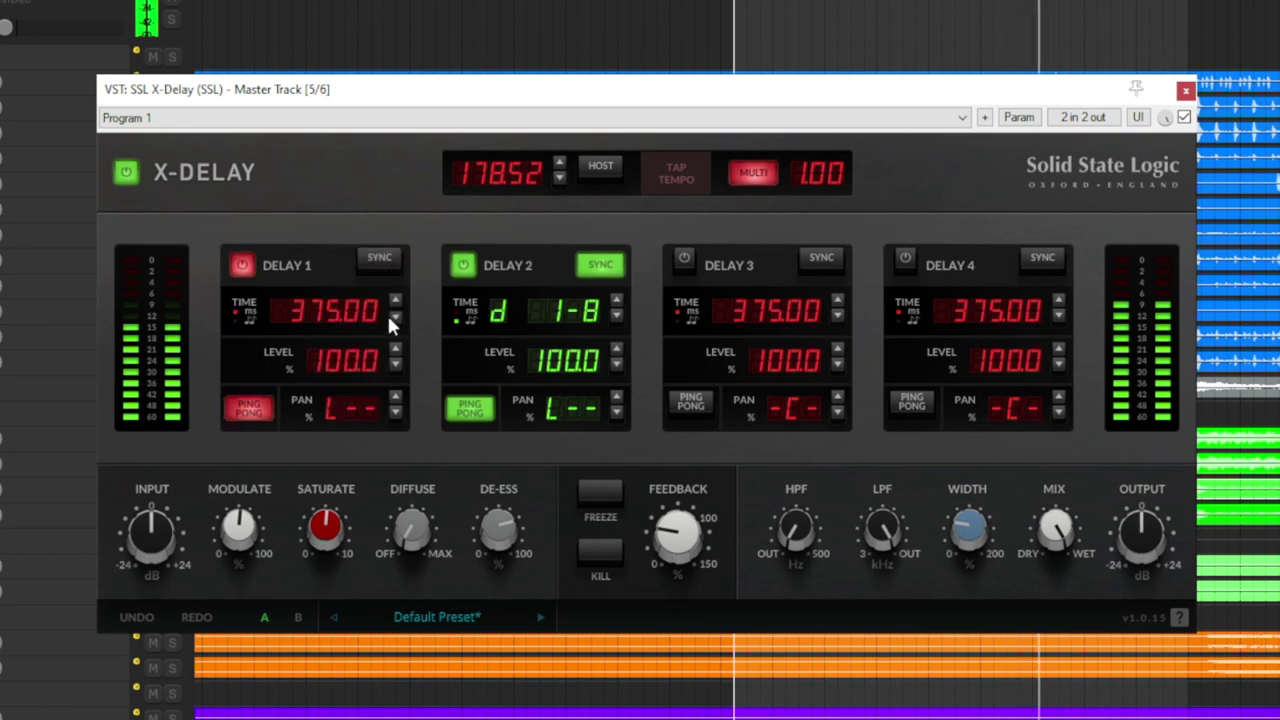
pyautogui.click(379, 264)
# Step: Switch off Delays 1 and 2 and switch on Delays 3 and 4, keeping Delay 3 tempo-synced and Delay 4 unsynced
pyautogui.click(242, 263)
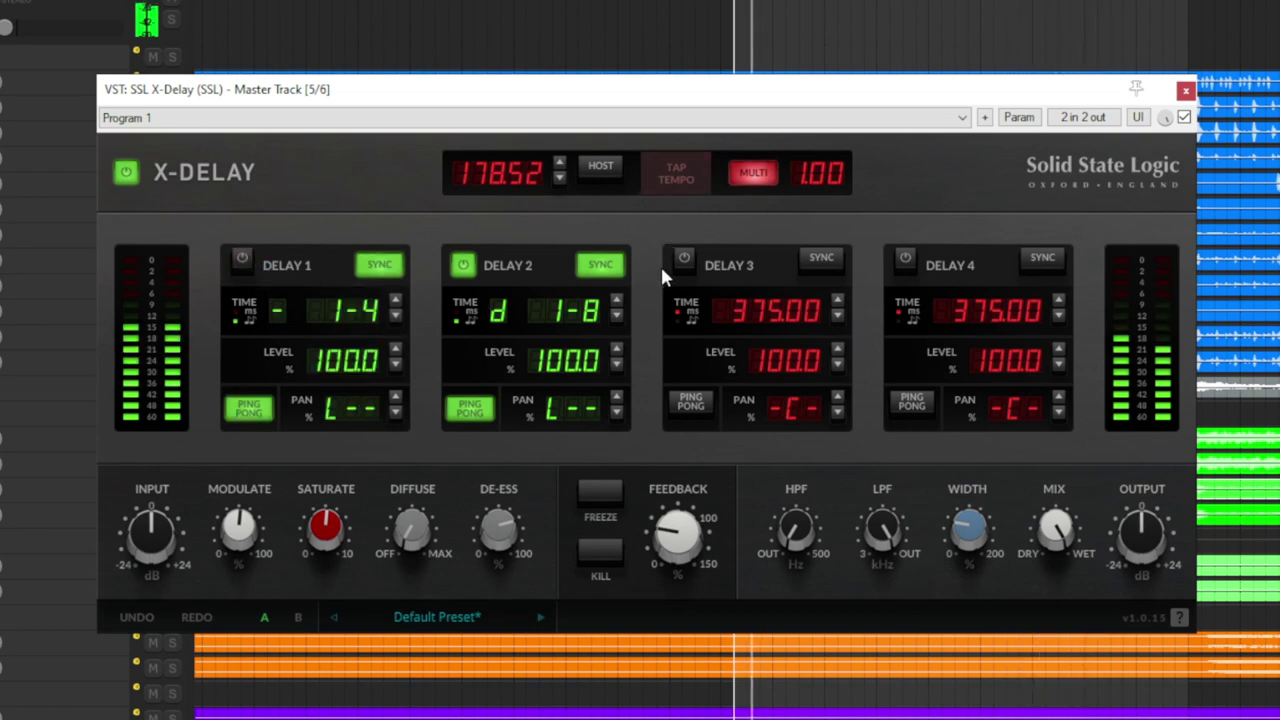
pyautogui.click(463, 265)
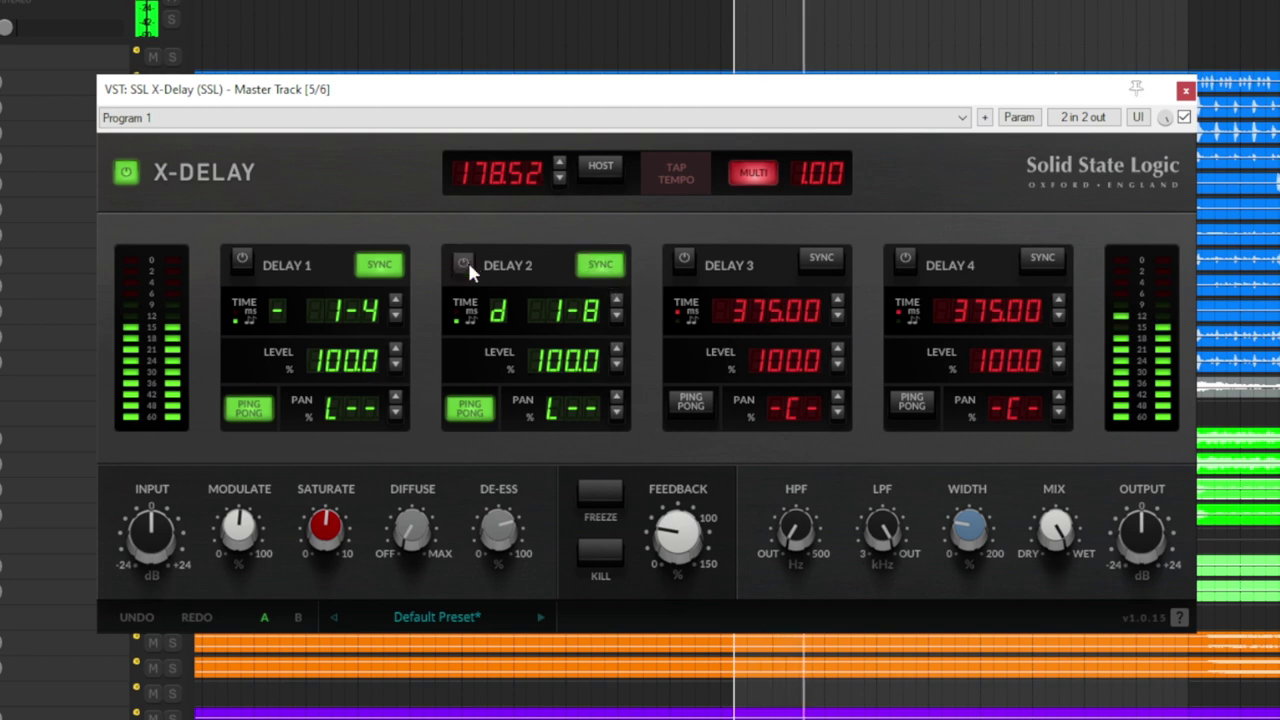
pyautogui.click(683, 264)
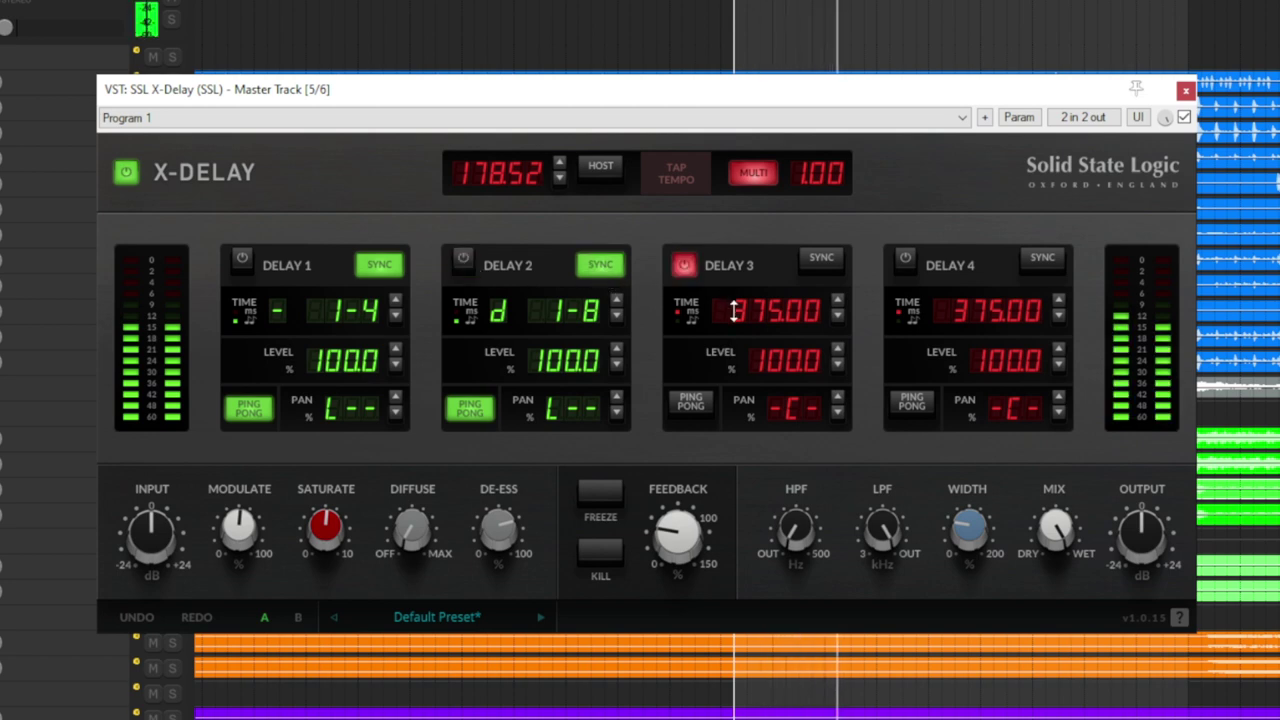
pyautogui.click(822, 258)
pyautogui.click(904, 260)
pyautogui.click(1043, 263)
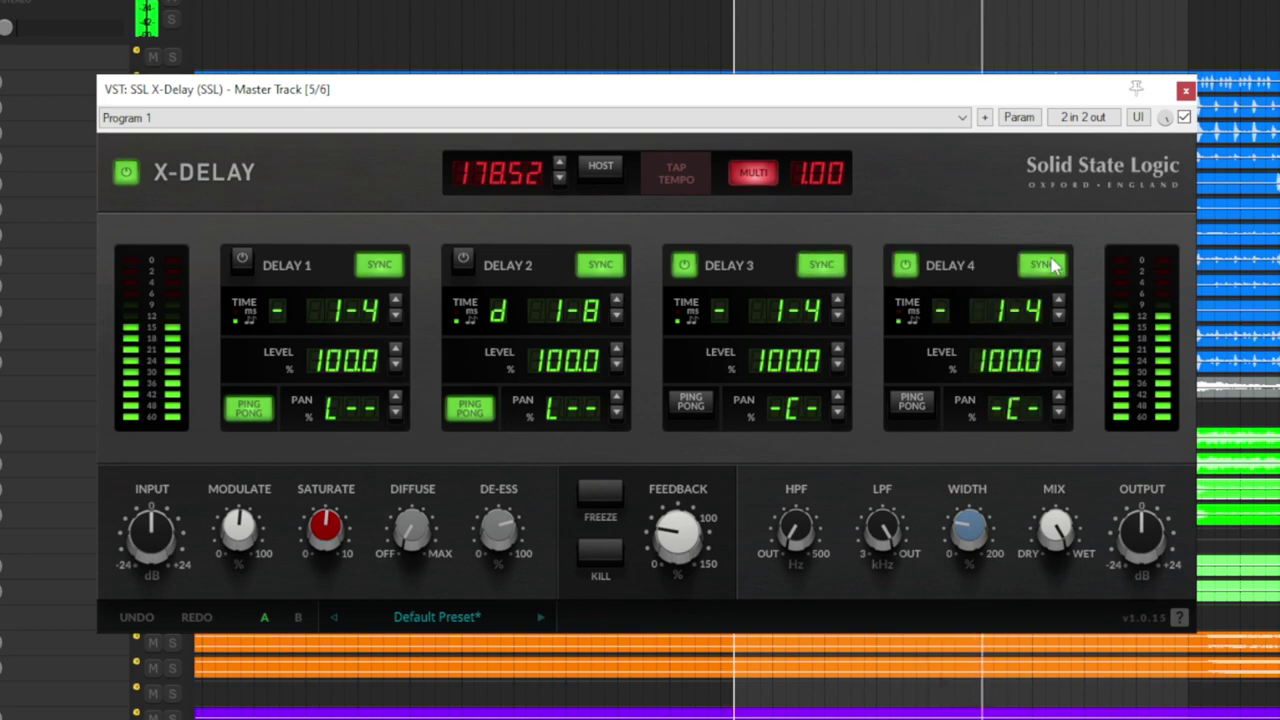
pyautogui.click(1048, 266)
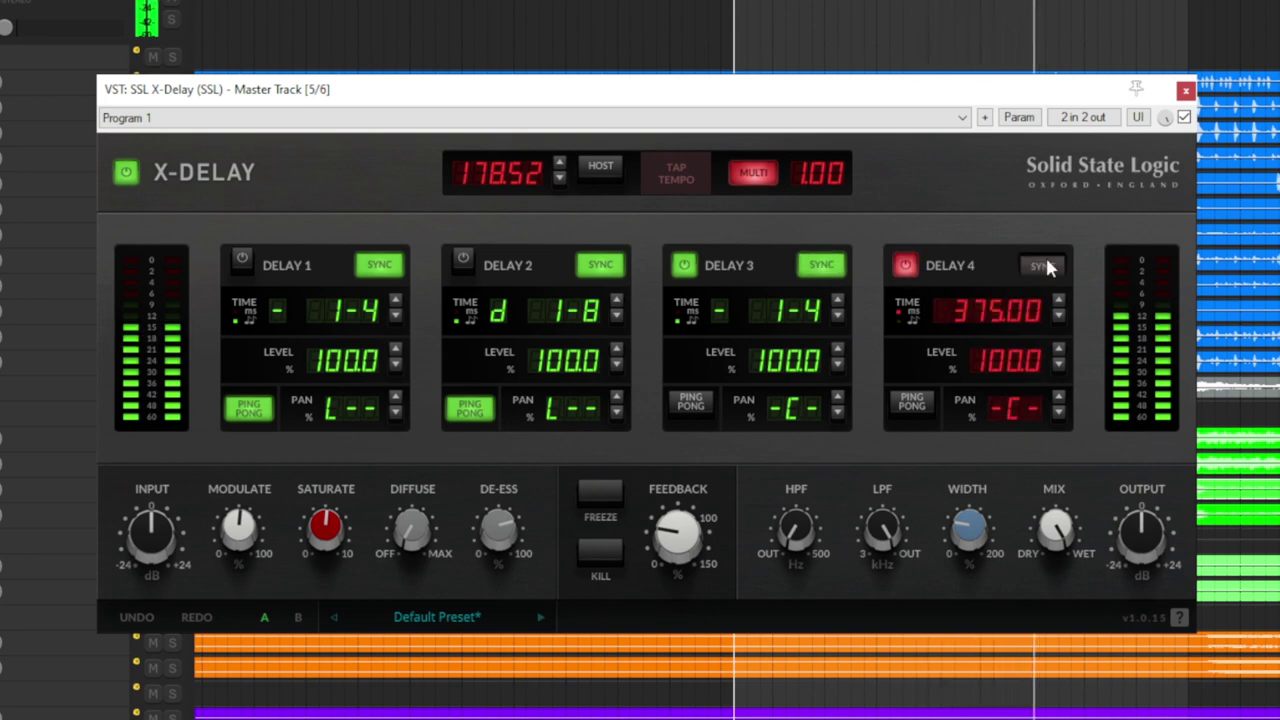
# Step: Reduce the modulate amount and tap in a slower delay tempo of about 82.15 BPM
pyautogui.moveTo(243, 565); pyautogui.dragTo(251, 634)
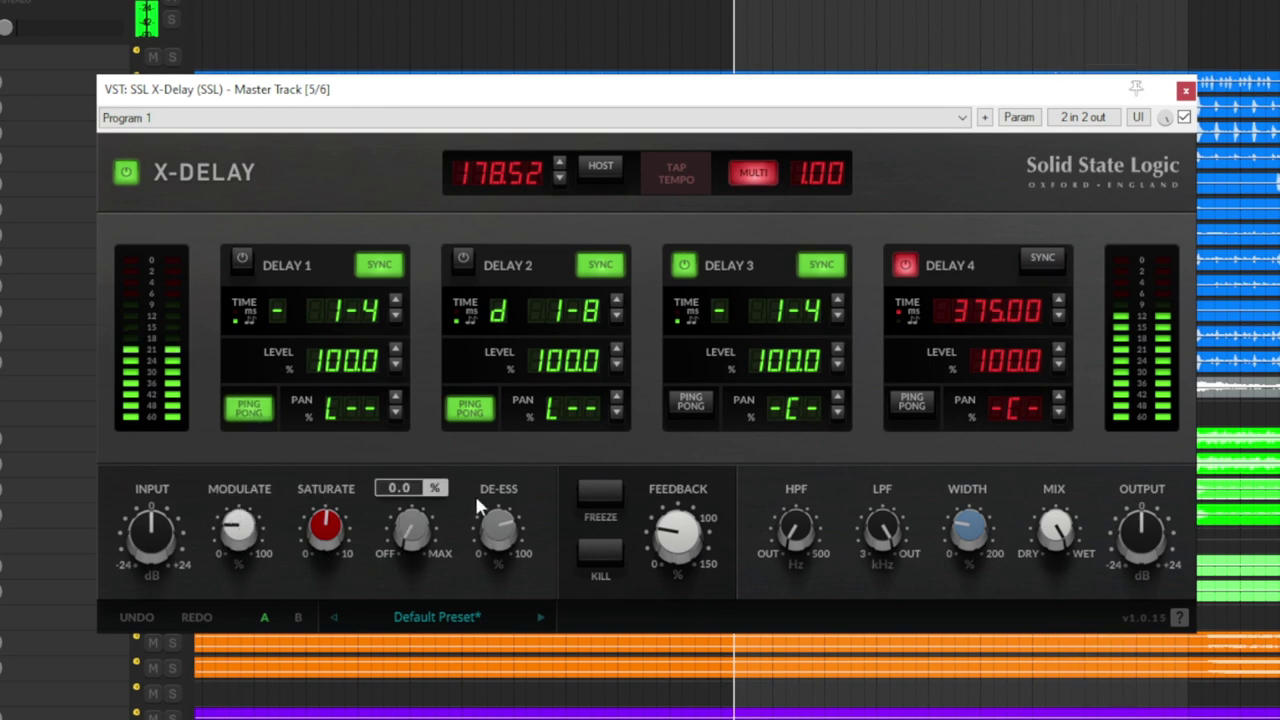
pyautogui.click(672, 178)
pyautogui.click(672, 178)
pyautogui.click(672, 178)
pyautogui.click(672, 176)
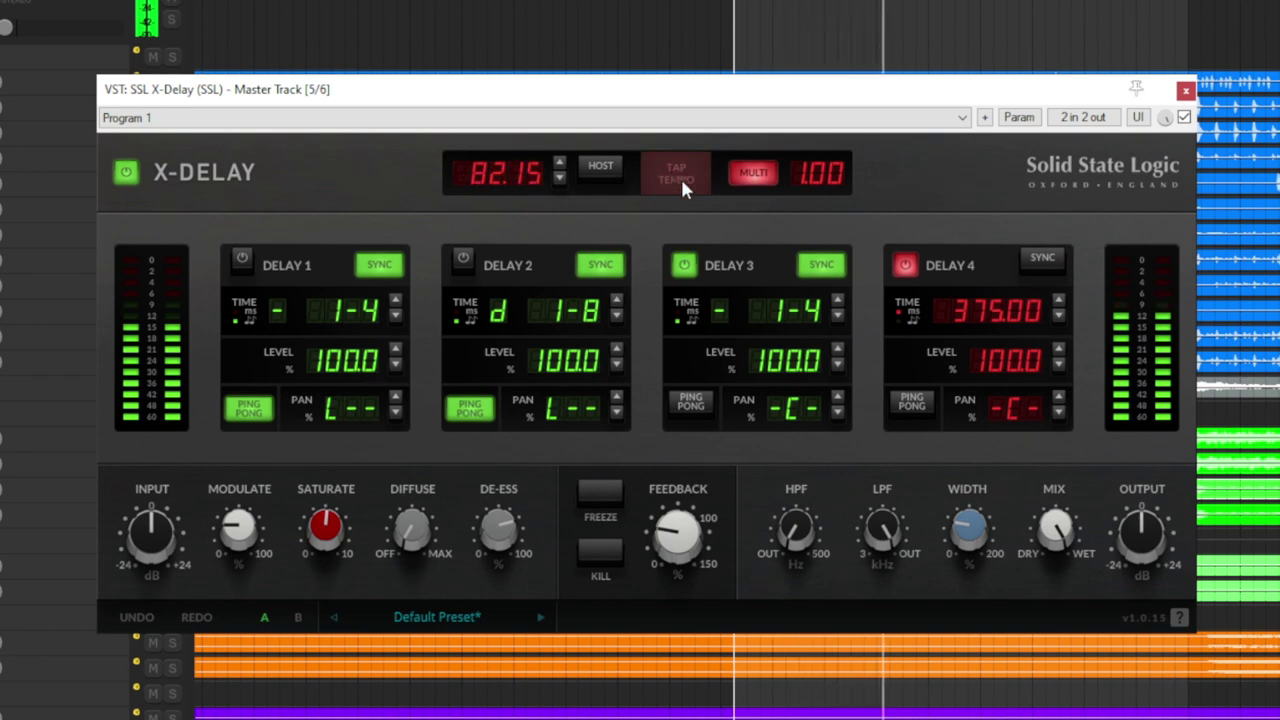
# Step: Raise the width slightly past the middle, increase diffuse a little, and push saturate well above halfway
pyautogui.moveTo(970, 486)
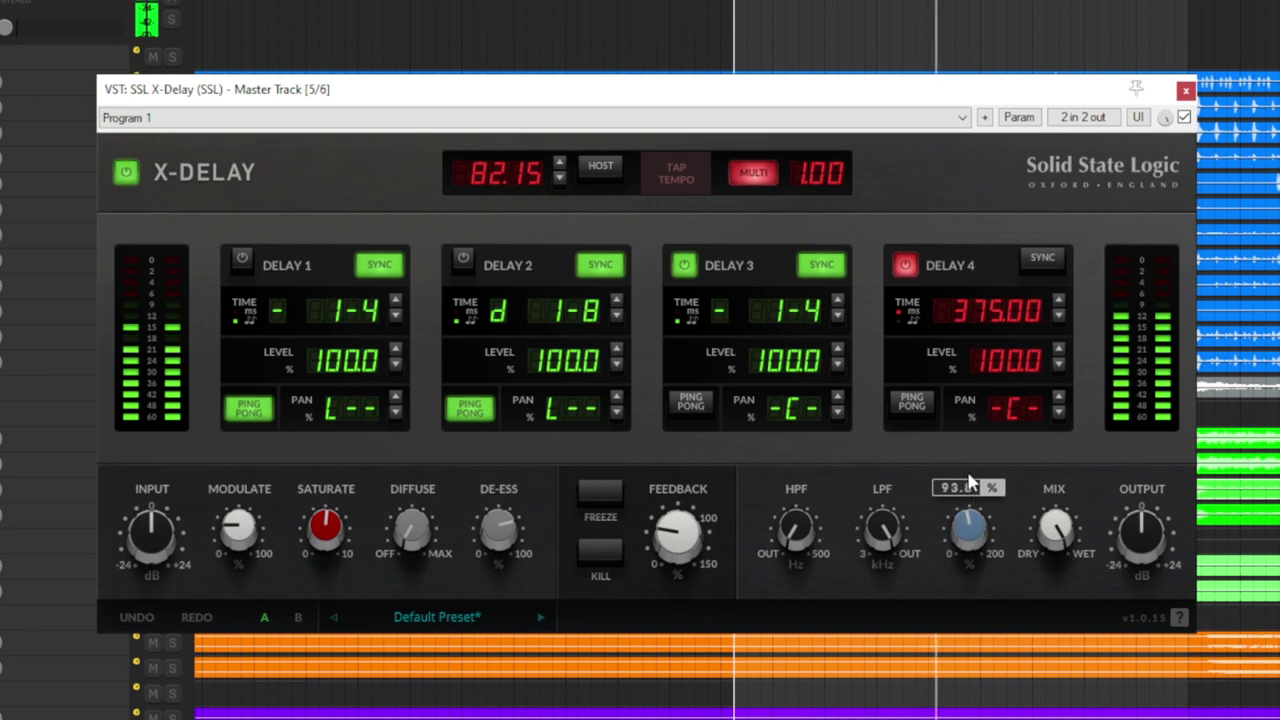
pyautogui.moveTo(428, 500)
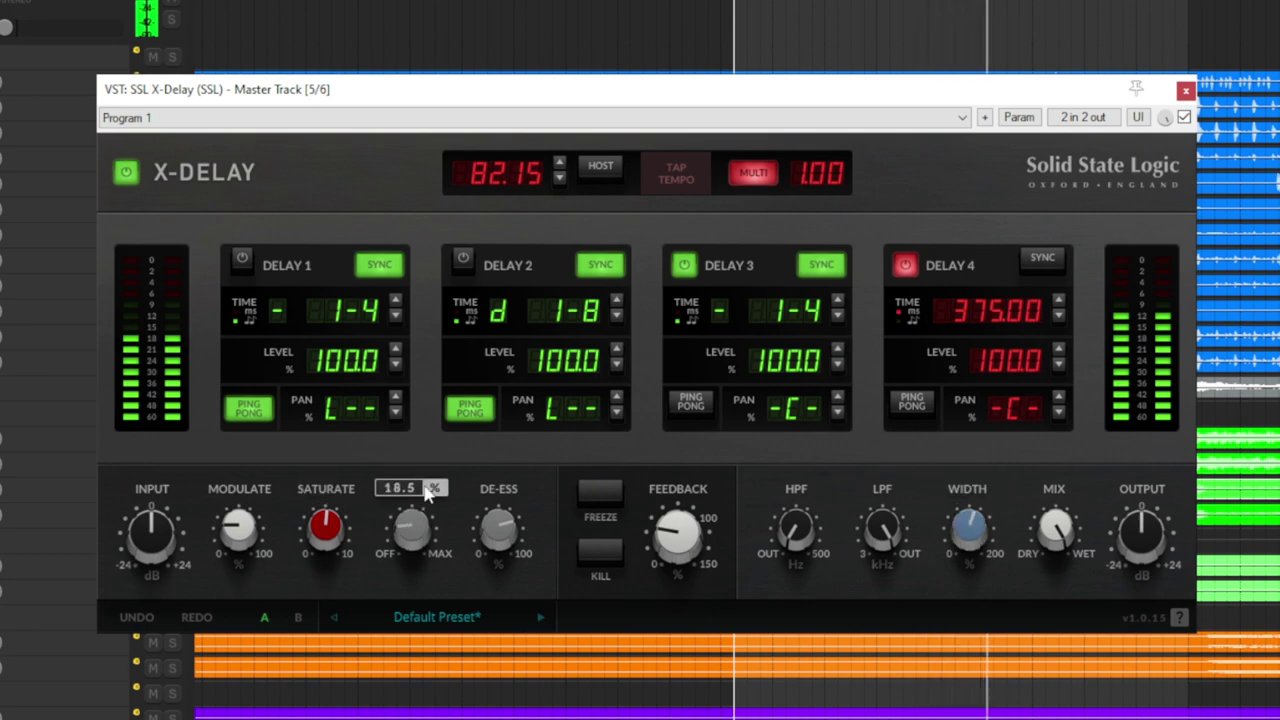
pyautogui.scroll(4, 410, 535)
pyautogui.scroll(-5, 407, 555)
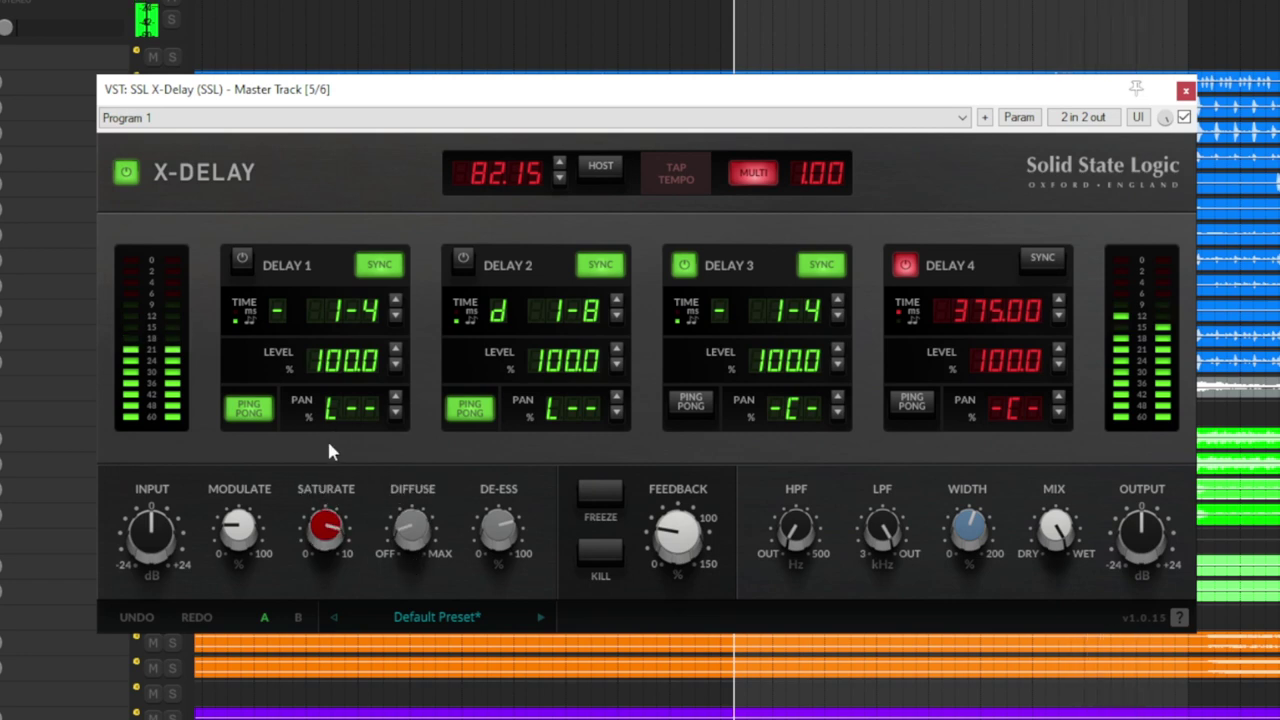
# Step: Switch off the tempo multiplier, compare the delay against bypass, and set the mix to 28%
pyautogui.click(753, 172)
pyautogui.click(1184, 117)
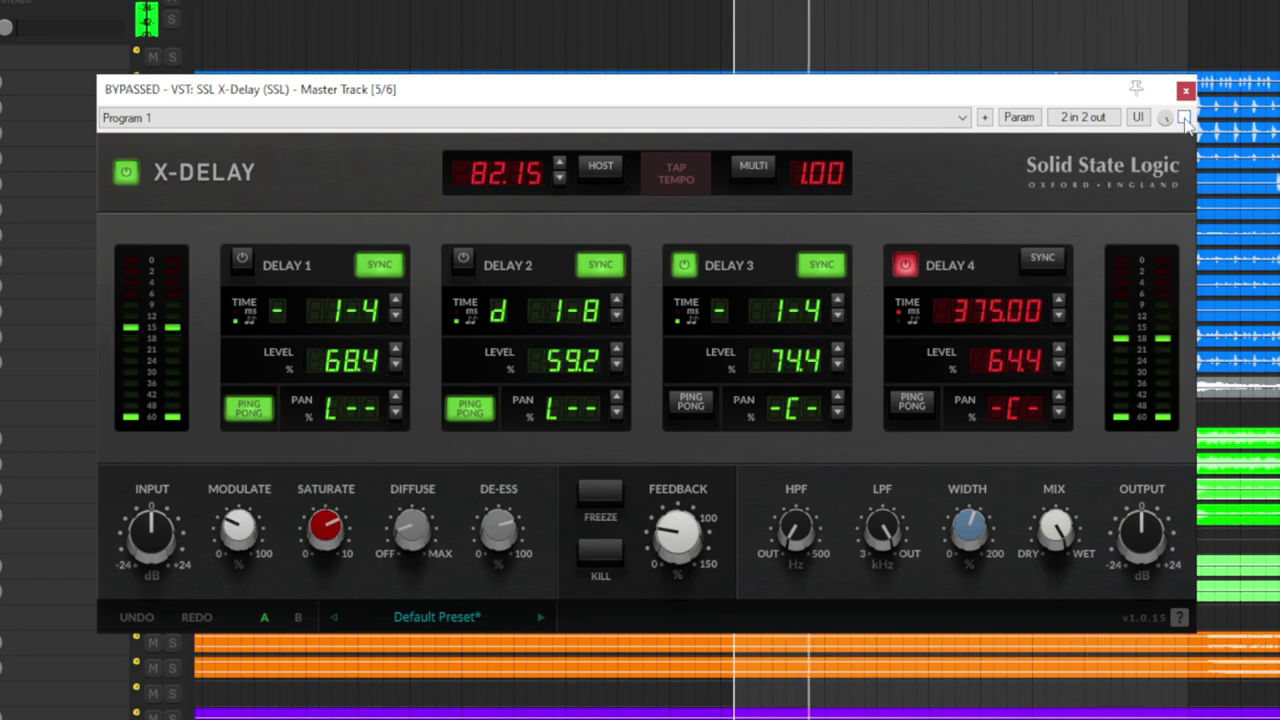
pyautogui.click(1184, 117)
pyautogui.moveTo(1055, 528)
pyautogui.mouseDown()
pyautogui.moveTo(1051, 640)
pyautogui.moveTo(1057, 528)
pyautogui.mouseUp()
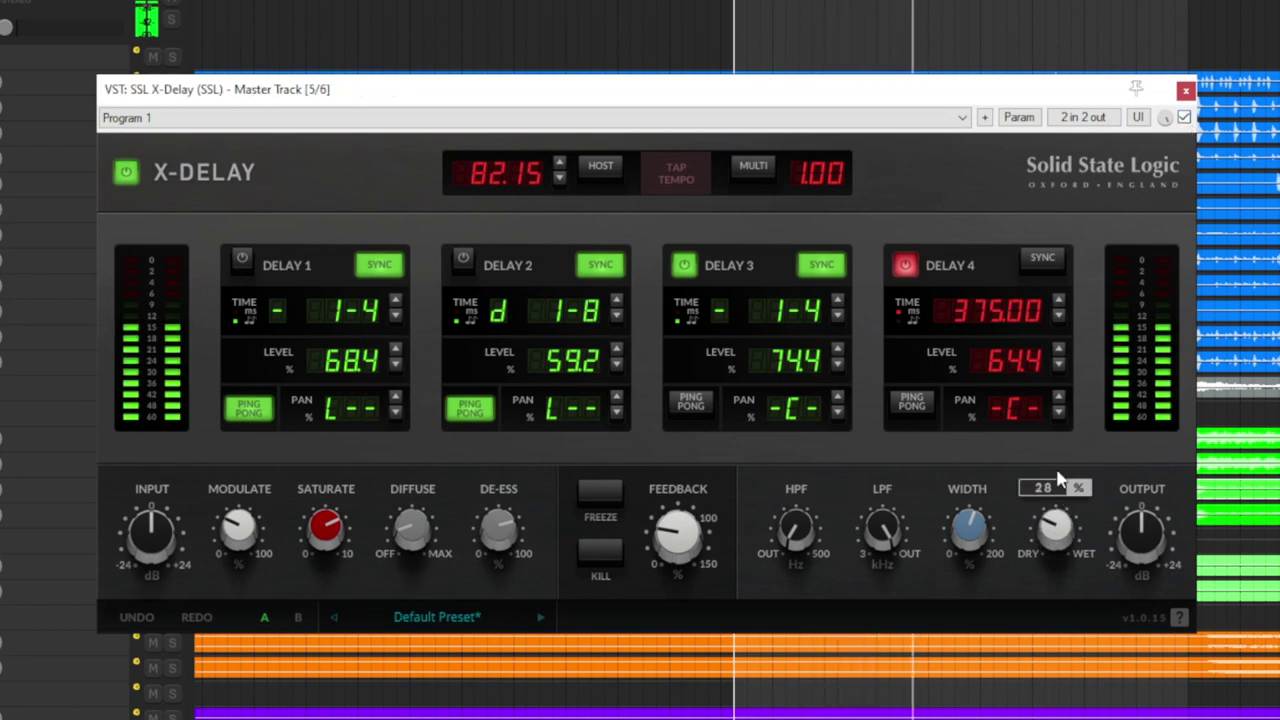
# Step: Raise the delay's output to 2.4 dB and the mix to just below halfway, and sync Delay 4 to the tempo
pyautogui.moveTo(1140, 540); pyautogui.dragTo(1137, 530)
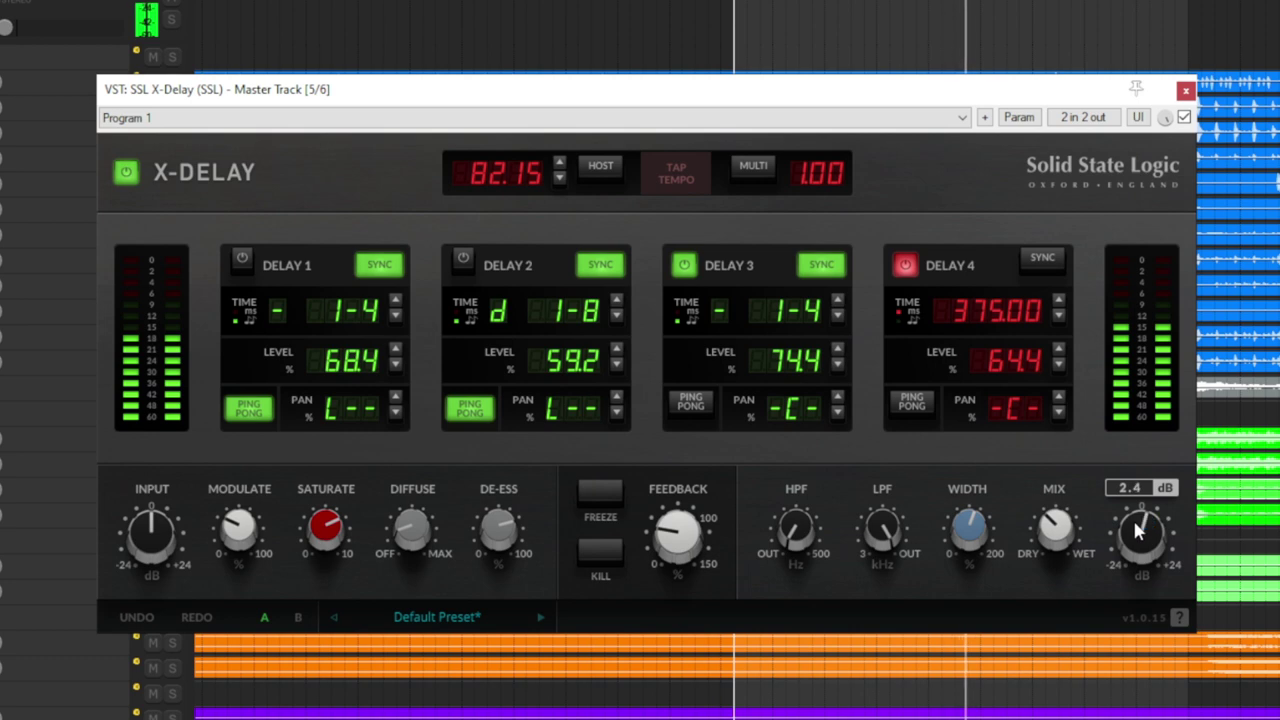
pyautogui.moveTo(1055, 528); pyautogui.dragTo(1062, 510)
pyautogui.click(1040, 268)
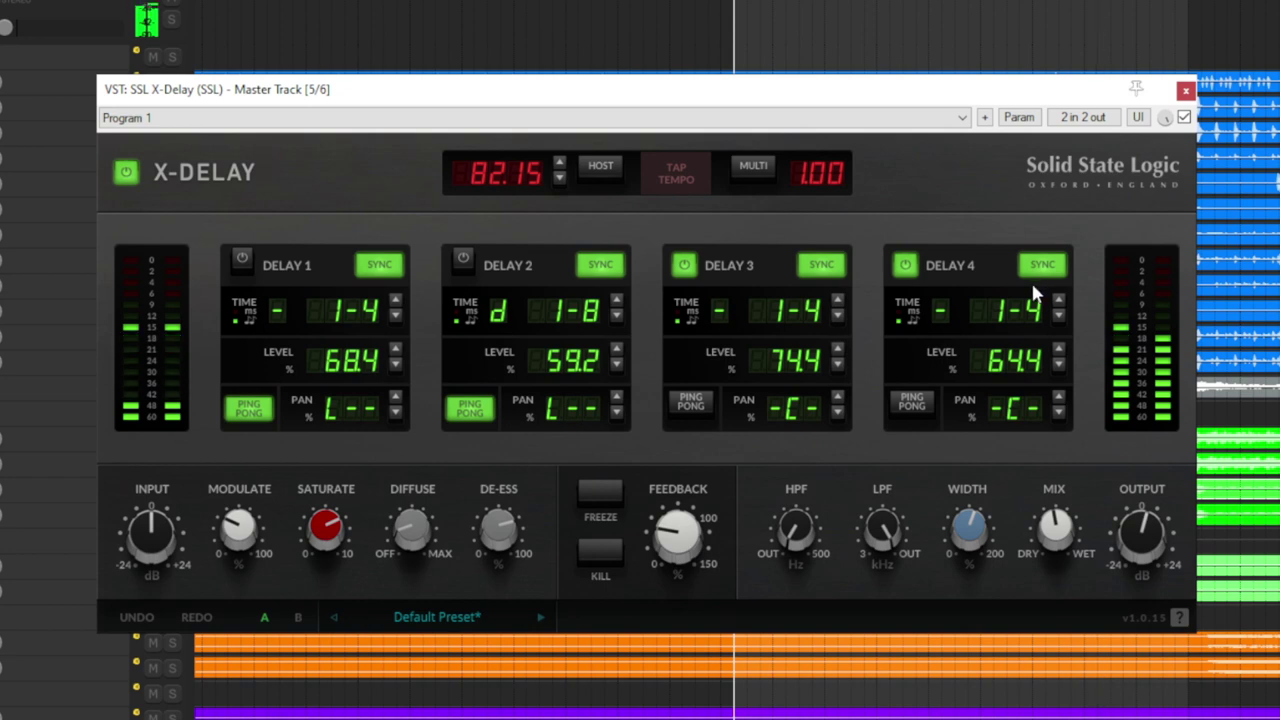
# Step: Switch on the tempo multiplier at 2.00 and compare the delay against bypass
pyautogui.click(753, 166)
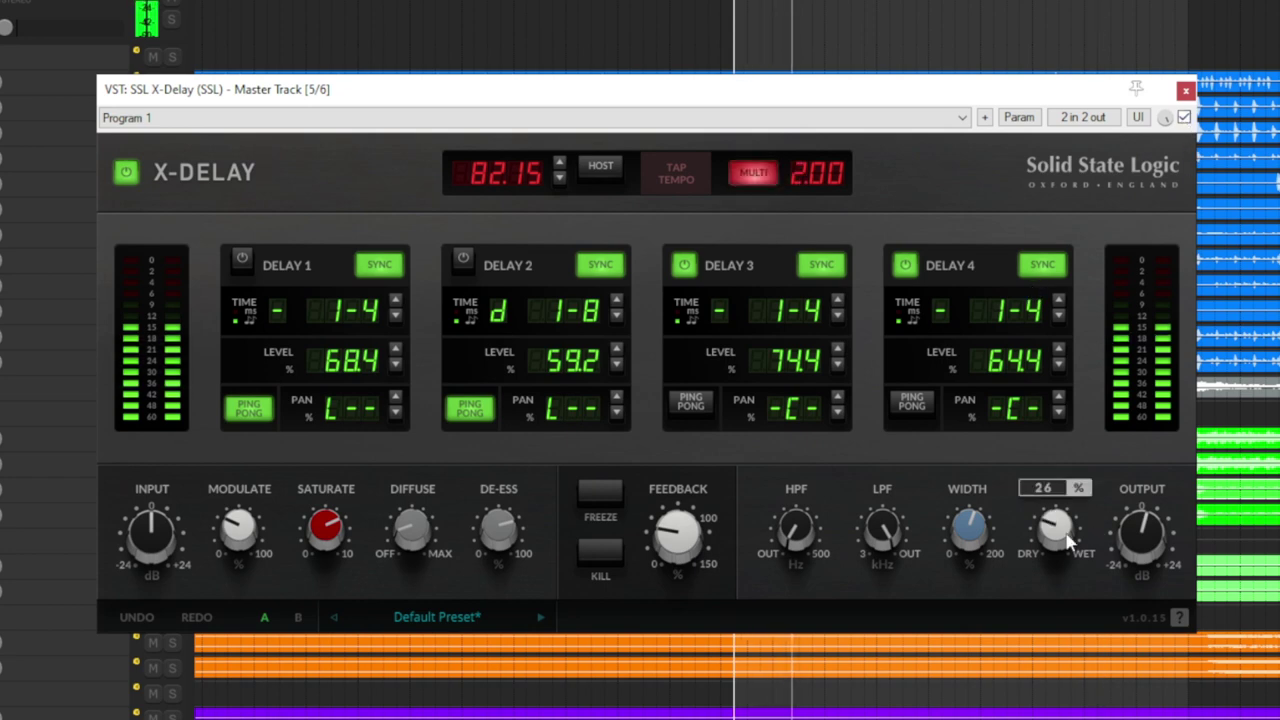
pyautogui.click(1184, 117)
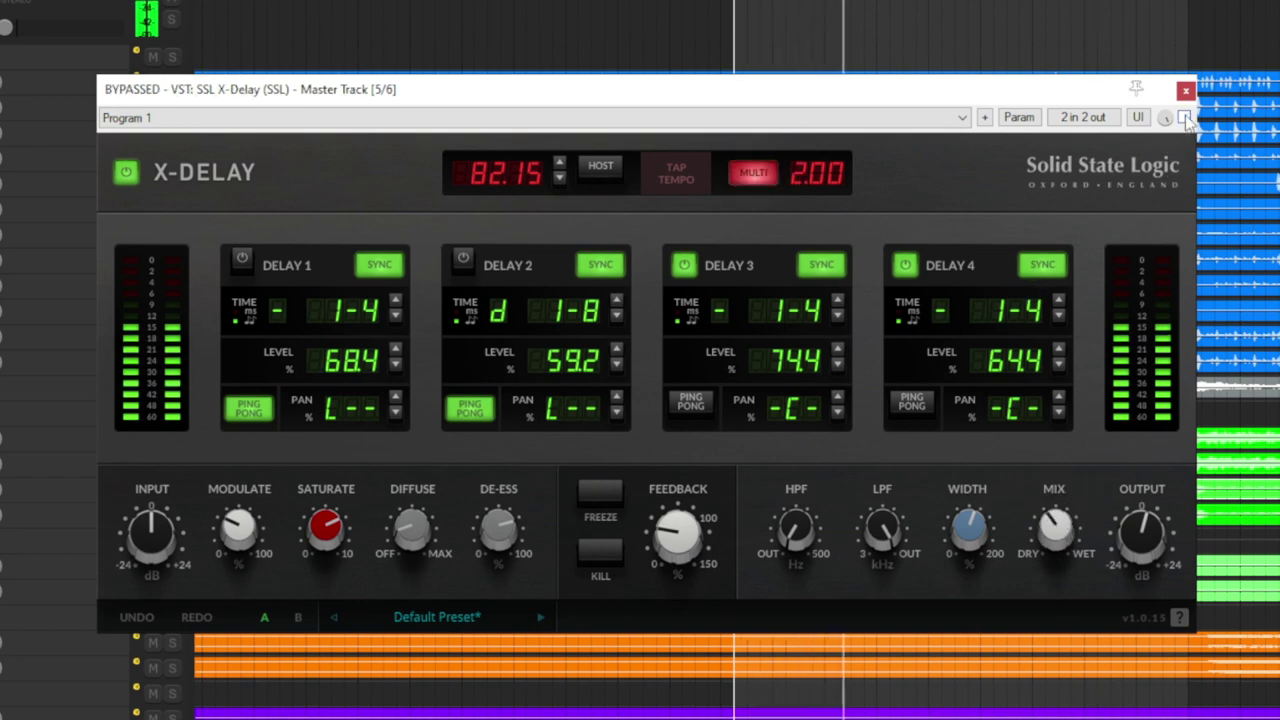
pyautogui.click(1184, 117)
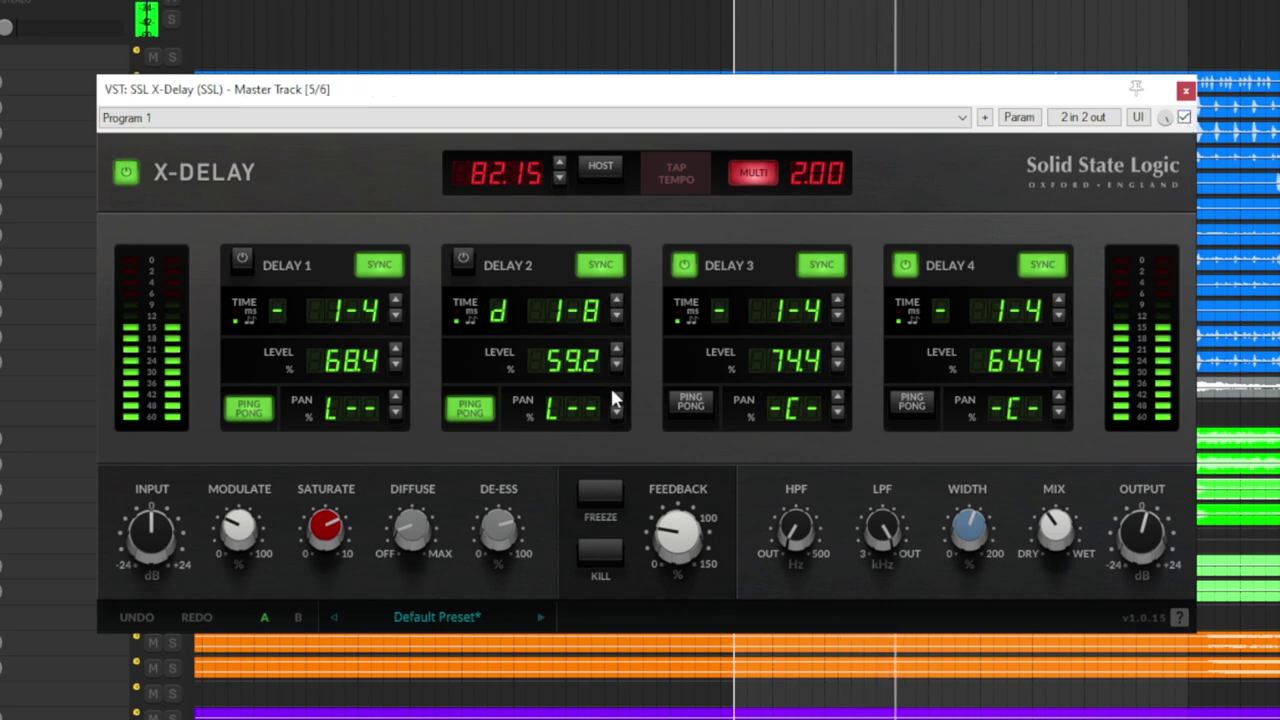
# Step: Switch on Delays 1 and 2 alongside the two that are already running
pyautogui.click(463, 263)
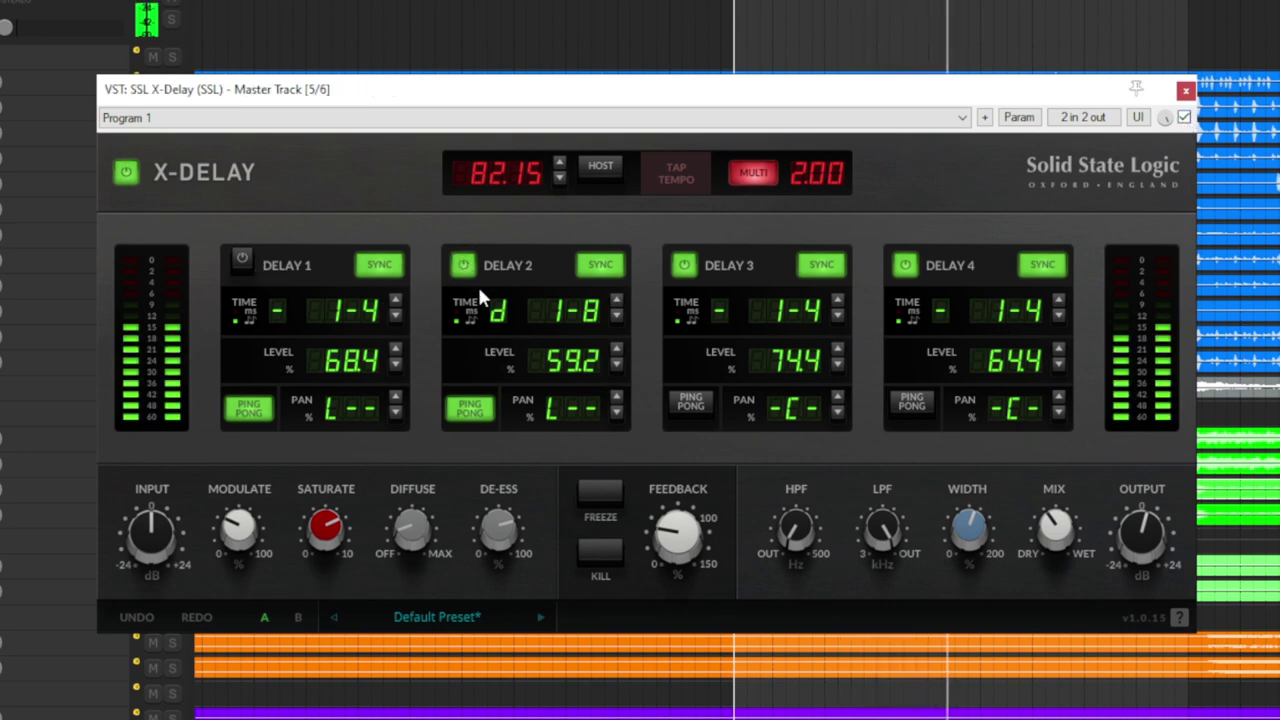
pyautogui.click(241, 259)
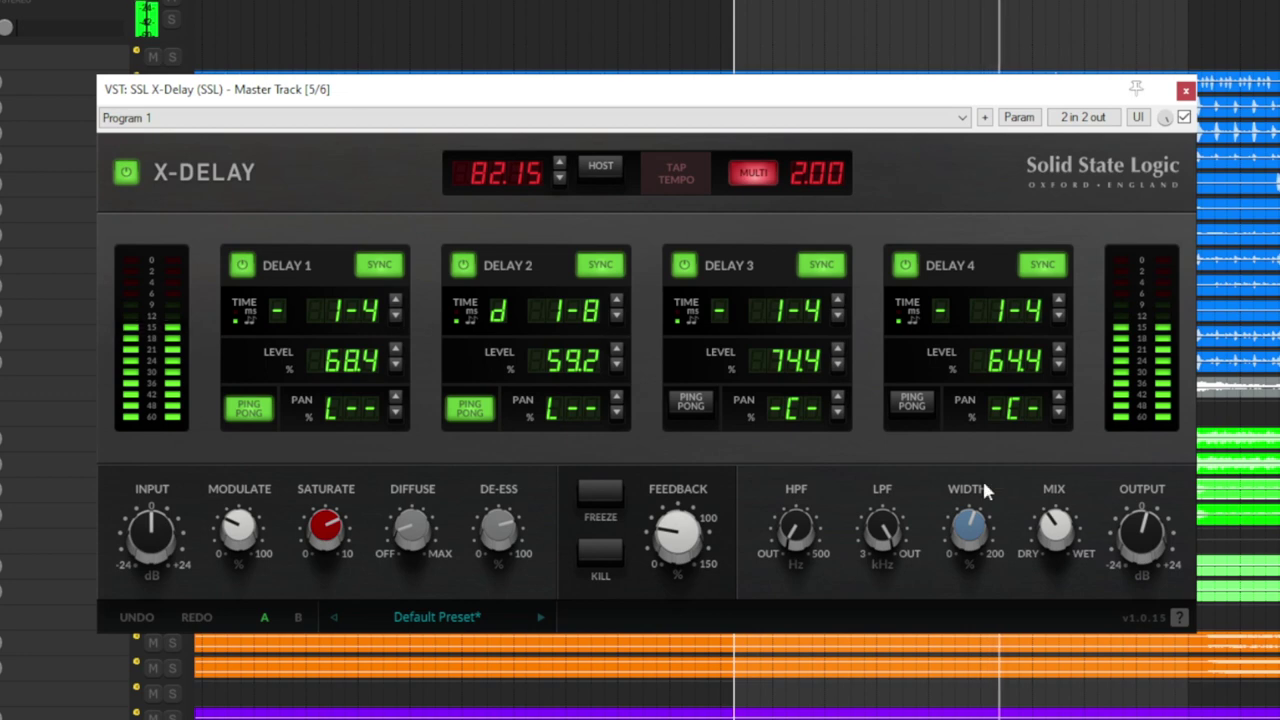
pyautogui.moveTo(1070, 557)
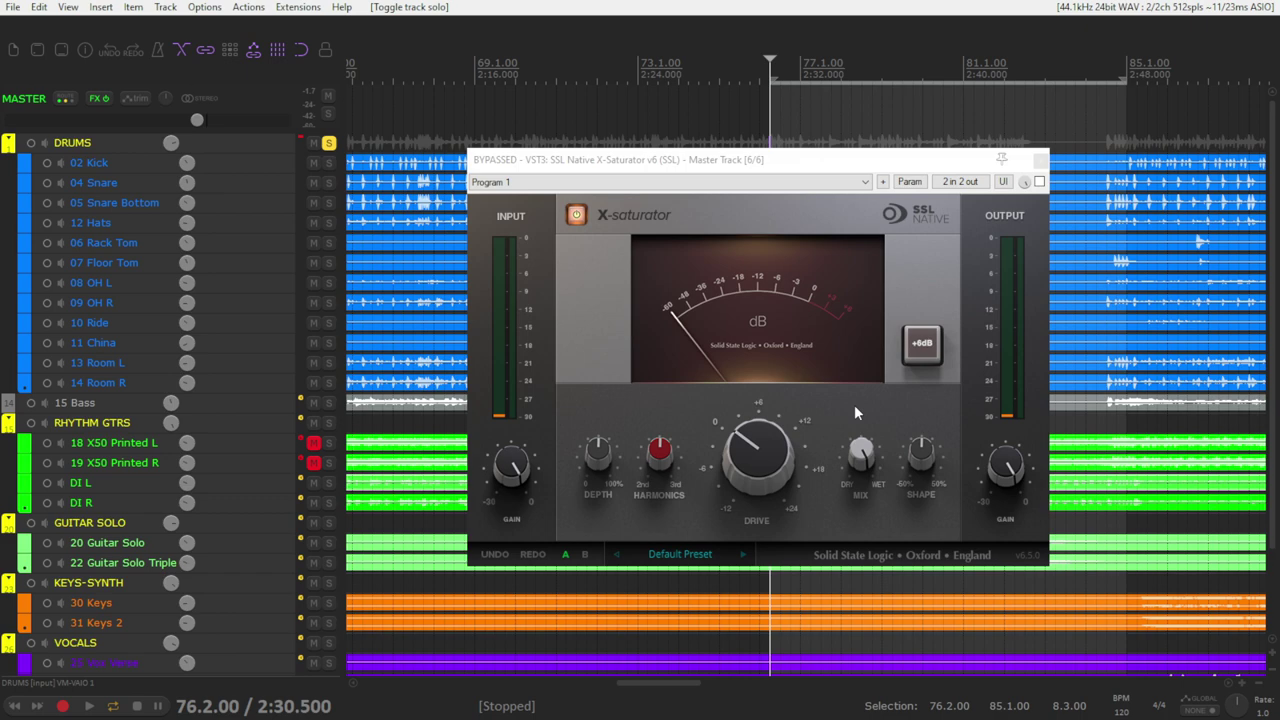
# Step: In the X-Saturator, set depth to 66% and sweep harmonics between 2nd and 3rd, returning it to the middle
pyautogui.moveTo(508, 453)
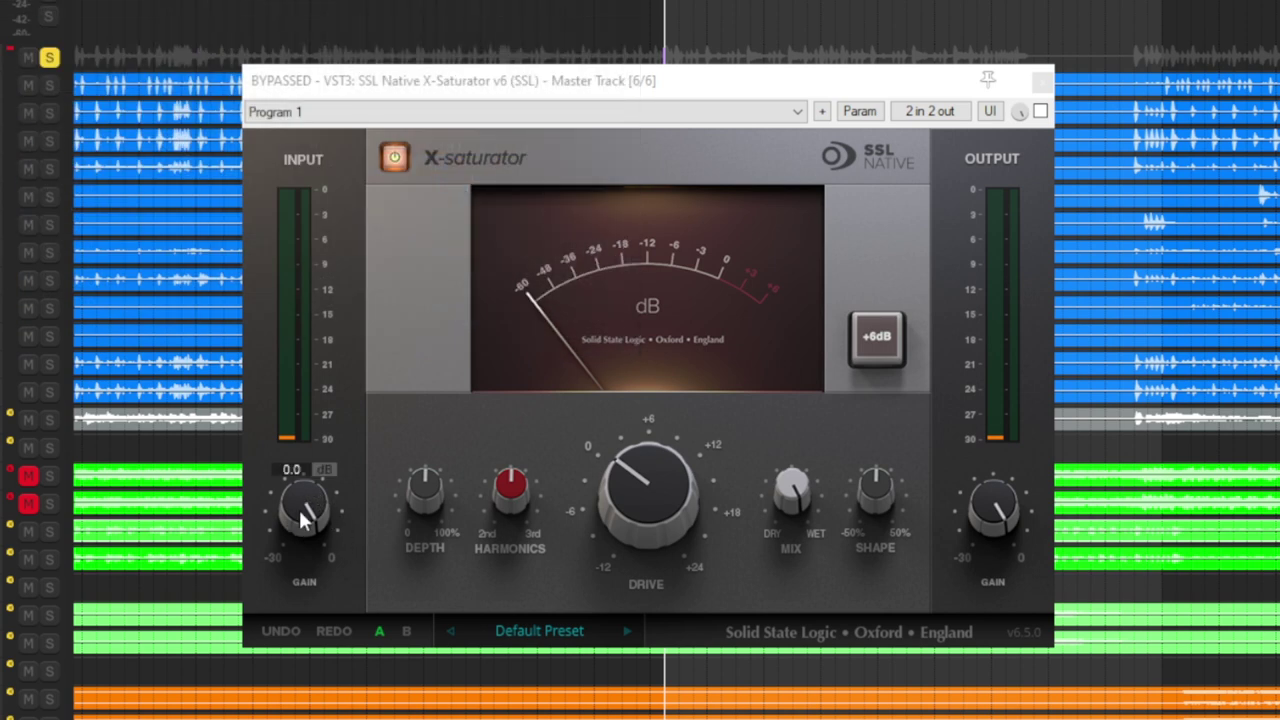
pyautogui.moveTo(1022, 533)
pyautogui.moveTo(426, 484)
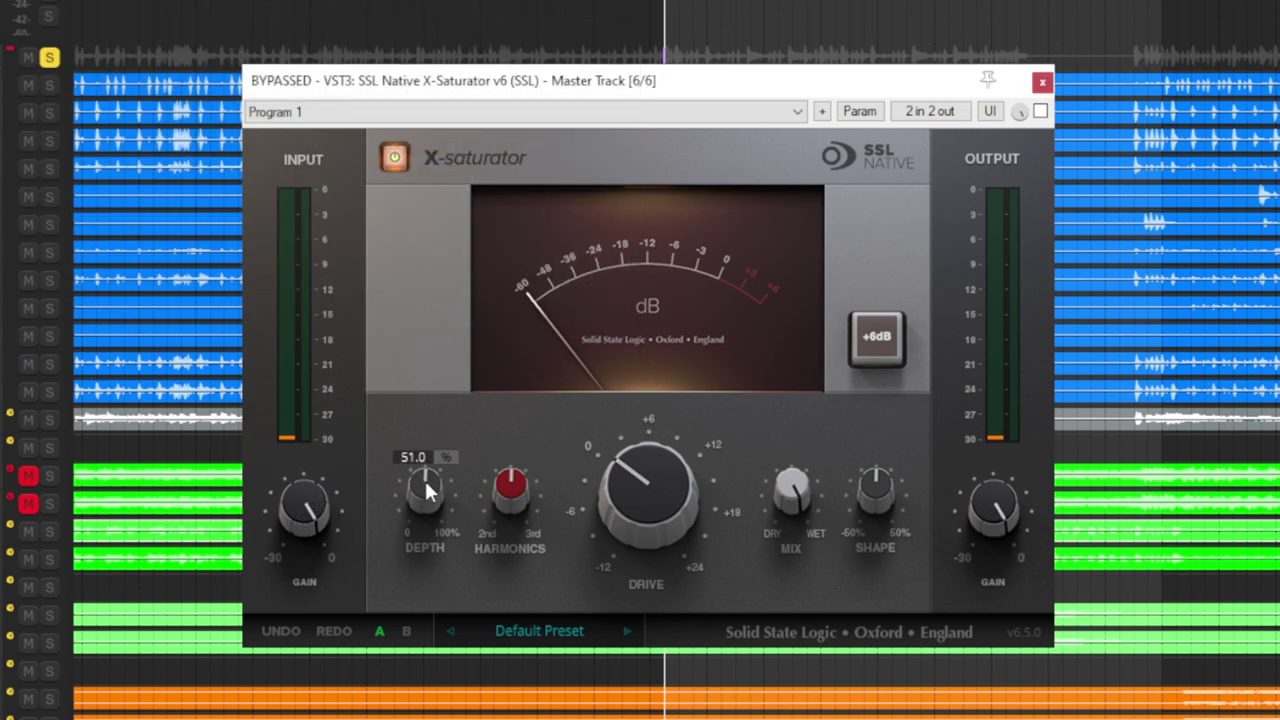
pyautogui.moveTo(424, 478); pyautogui.dragTo(430, 420)
pyautogui.moveTo(512, 421)
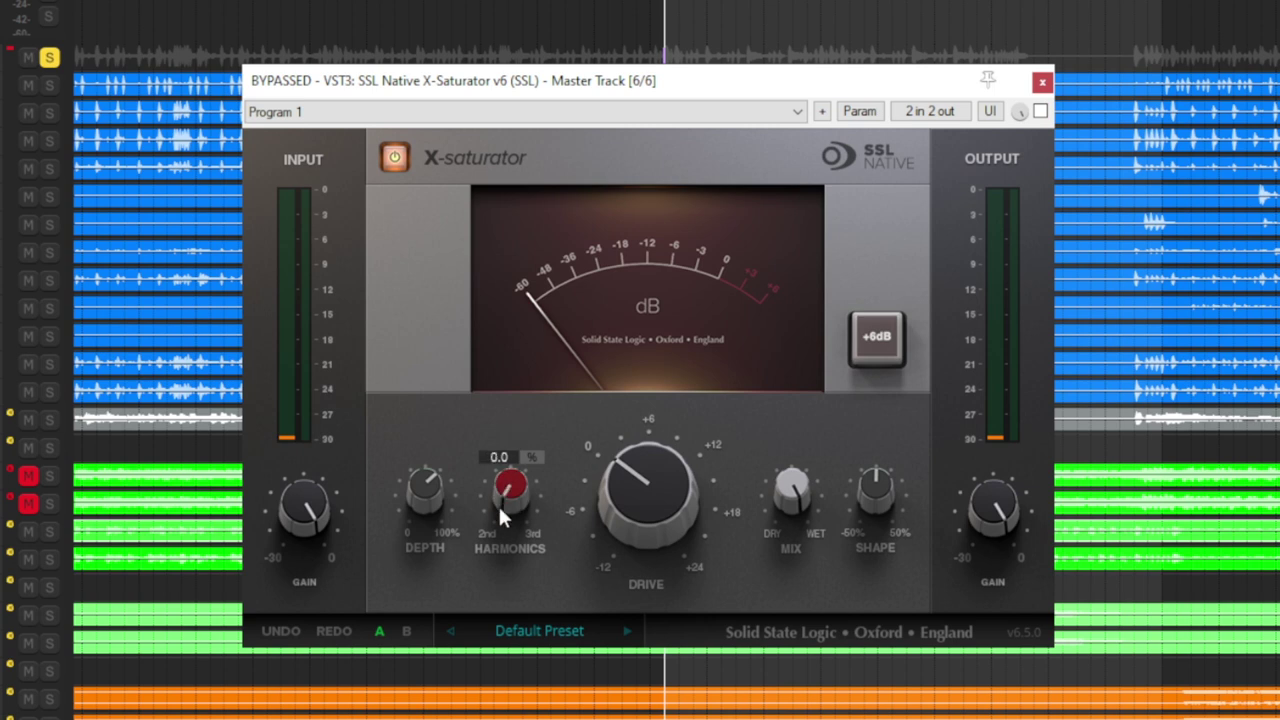
pyautogui.moveTo(498, 495); pyautogui.dragTo(524, 209)
pyautogui.moveTo(512, 486); pyautogui.dragTo(501, 604)
# Step: Try a drive setting above +12 dB with shape at 50%, full-wet mix and the +6dB boost switched on
pyautogui.moveTo(656, 484); pyautogui.dragTo(645, 348)
pyautogui.moveTo(877, 500)
pyautogui.moveTo(877, 491); pyautogui.dragTo(865, 555)
pyautogui.moveTo(868, 378); pyautogui.dragTo(880, 340)
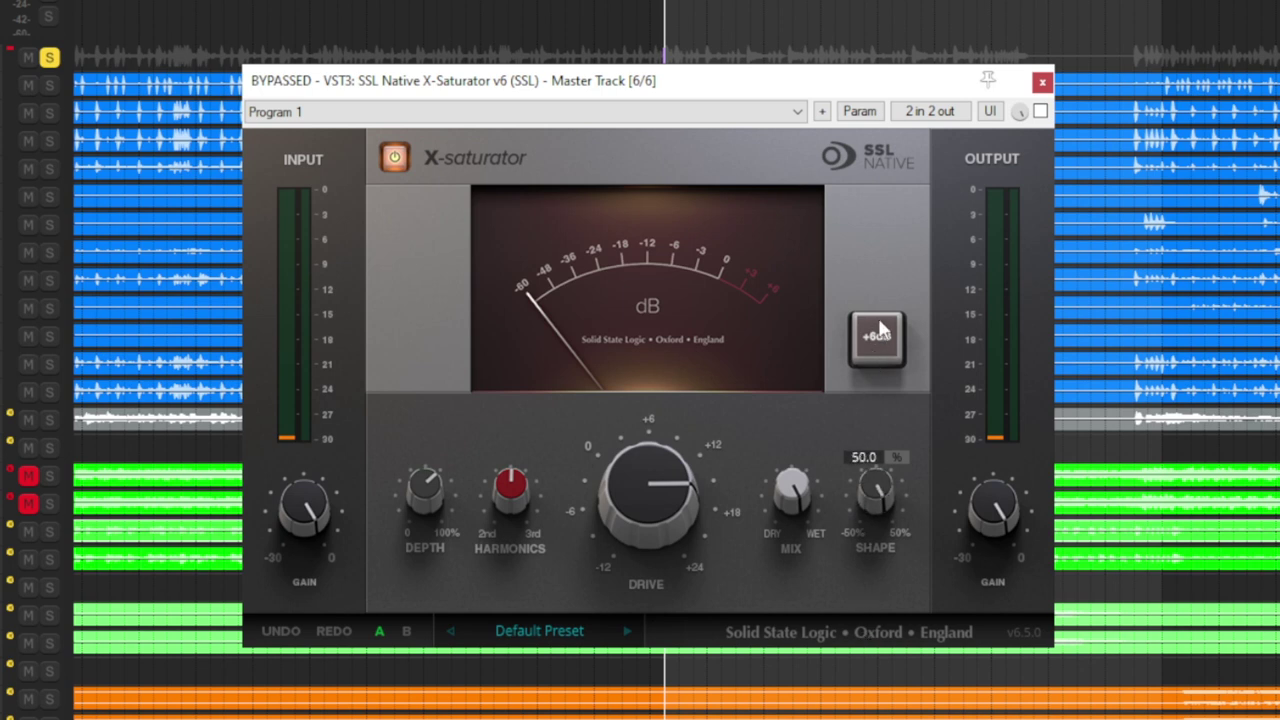
pyautogui.moveTo(792, 488); pyautogui.dragTo(797, 430)
pyautogui.click(885, 352)
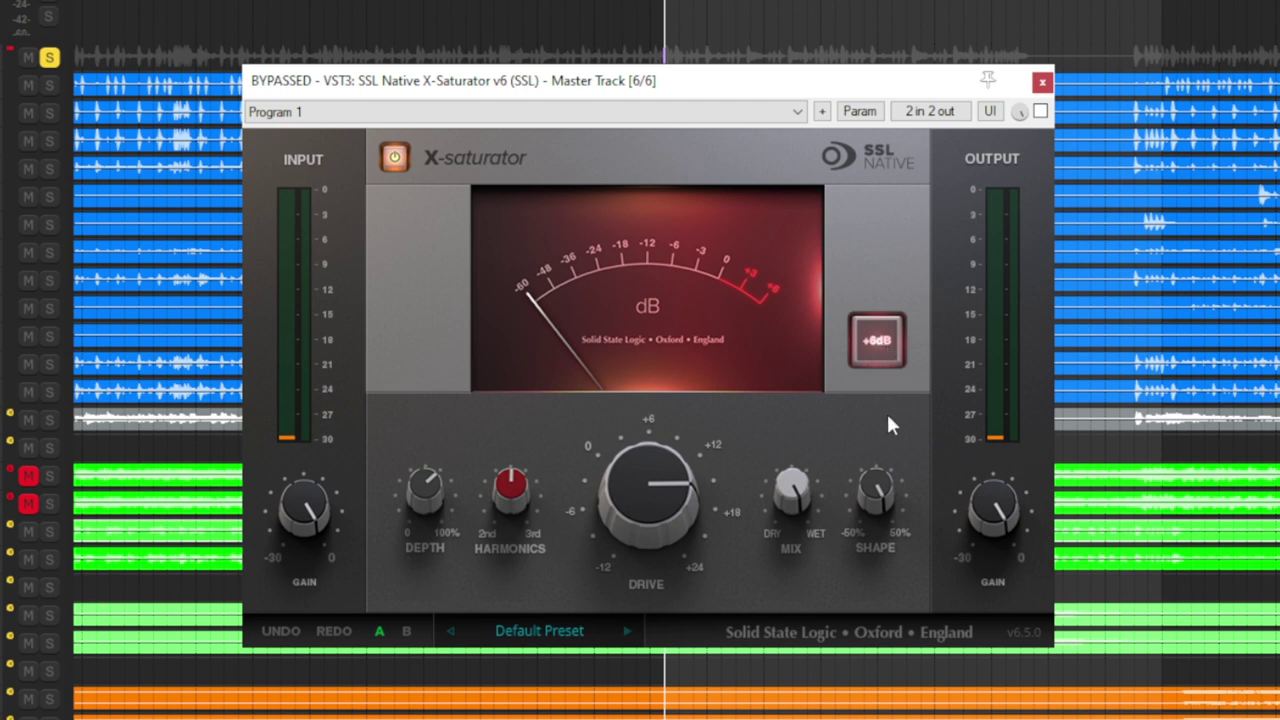
# Step: Look through the X-Saturator preset list and its Producer Presets without loading one
pyautogui.click(578, 622)
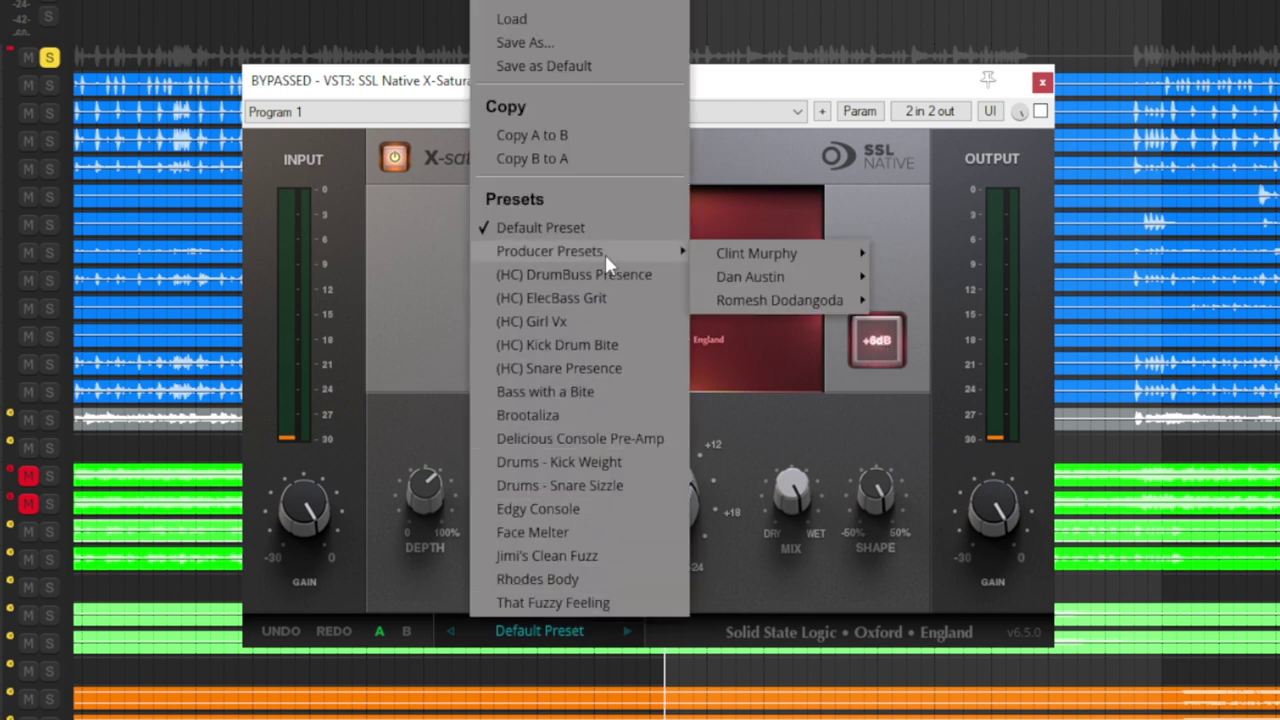
pyautogui.click(852, 427)
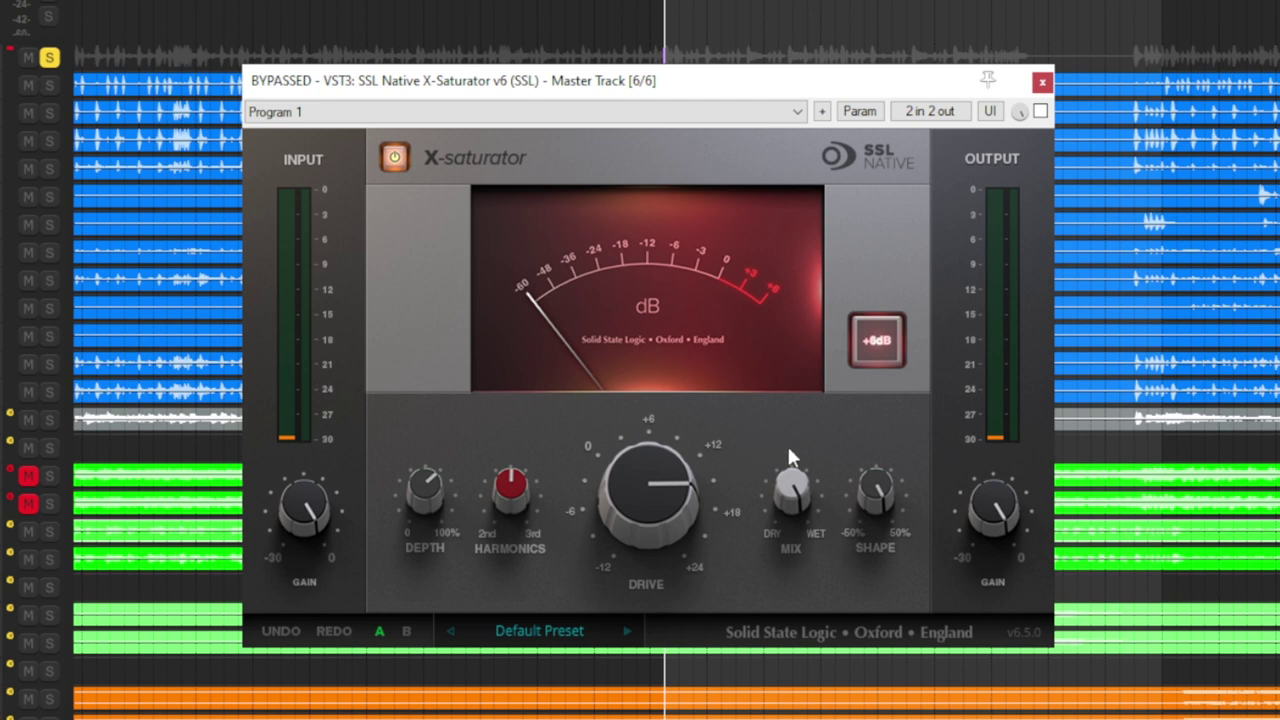
# Step: Enable the X-Saturator on the soloed drums, lower the output gain to -5.5 dB and raise drive to 5.3 dB
pyautogui.click(1041, 112)
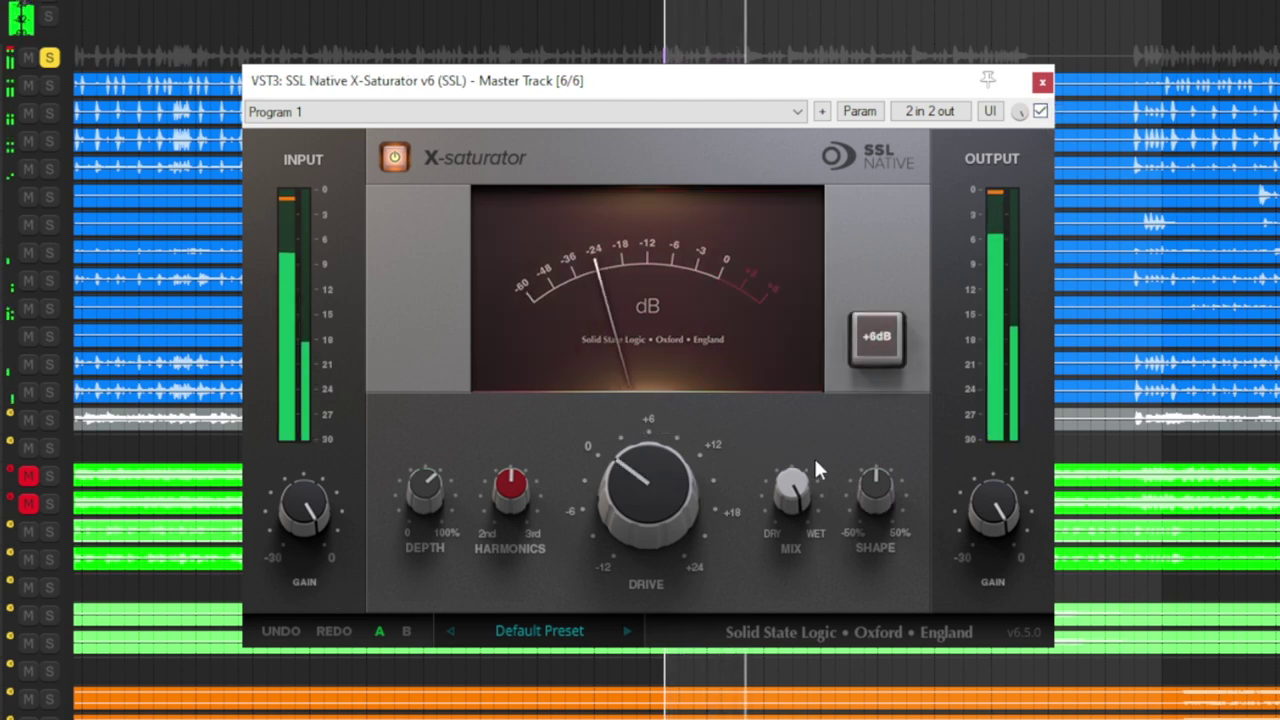
pyautogui.moveTo(995, 506); pyautogui.dragTo(997, 563)
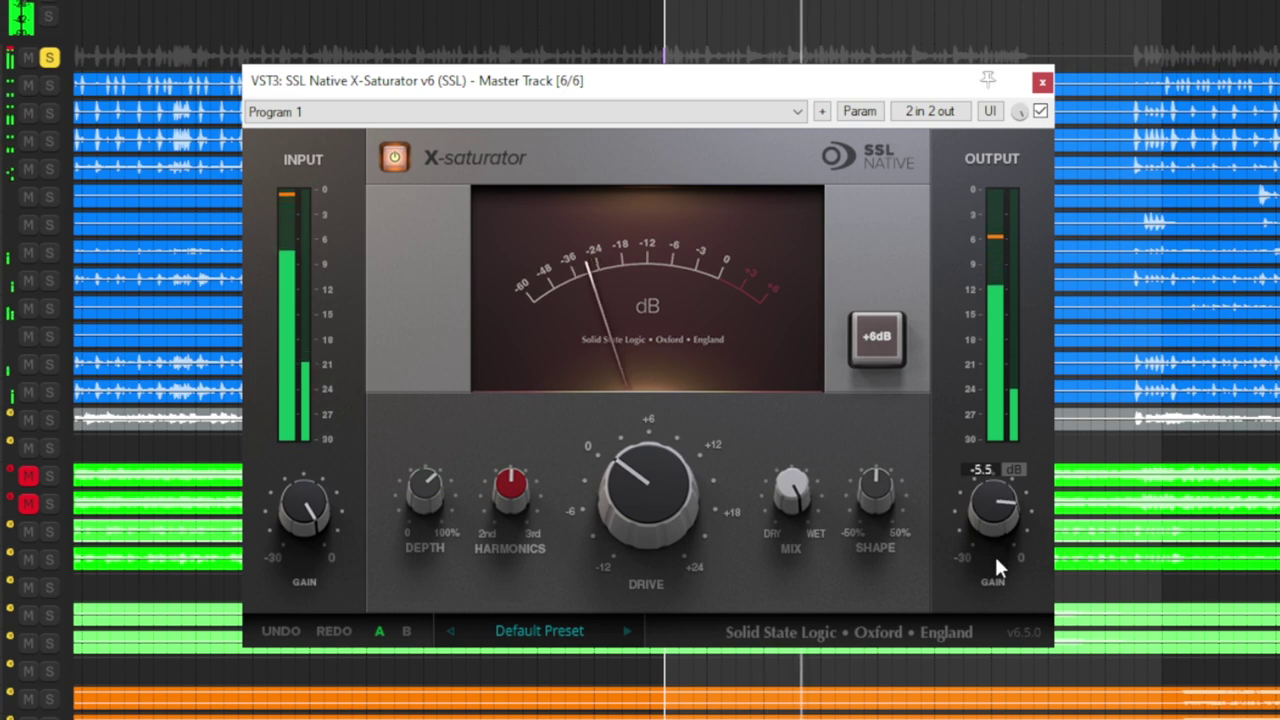
pyautogui.moveTo(612, 515); pyautogui.dragTo(608, 490)
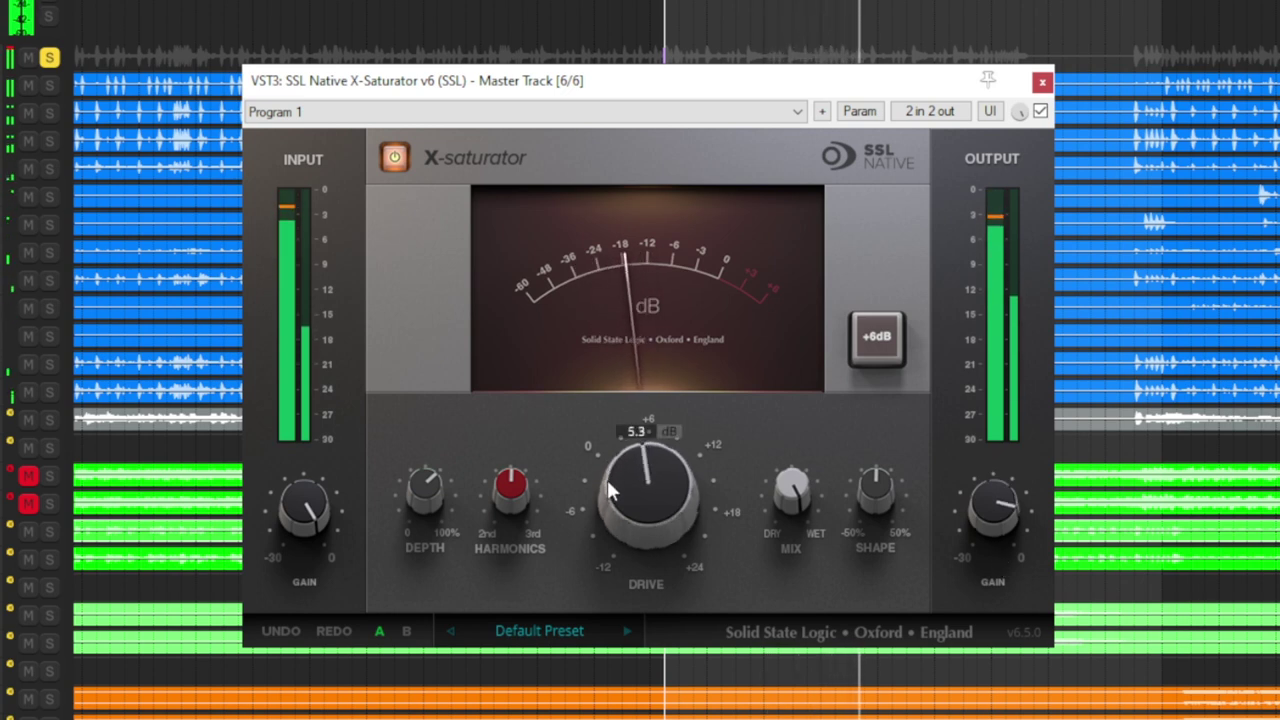
# Step: Raise the drive to around +12 dB, lower the output gain further to compensate, and compare against bypass
pyautogui.moveTo(978, 503)
pyautogui.moveTo(663, 505); pyautogui.dragTo(647, 452)
pyautogui.moveTo(1000, 520); pyautogui.dragTo(1000, 540)
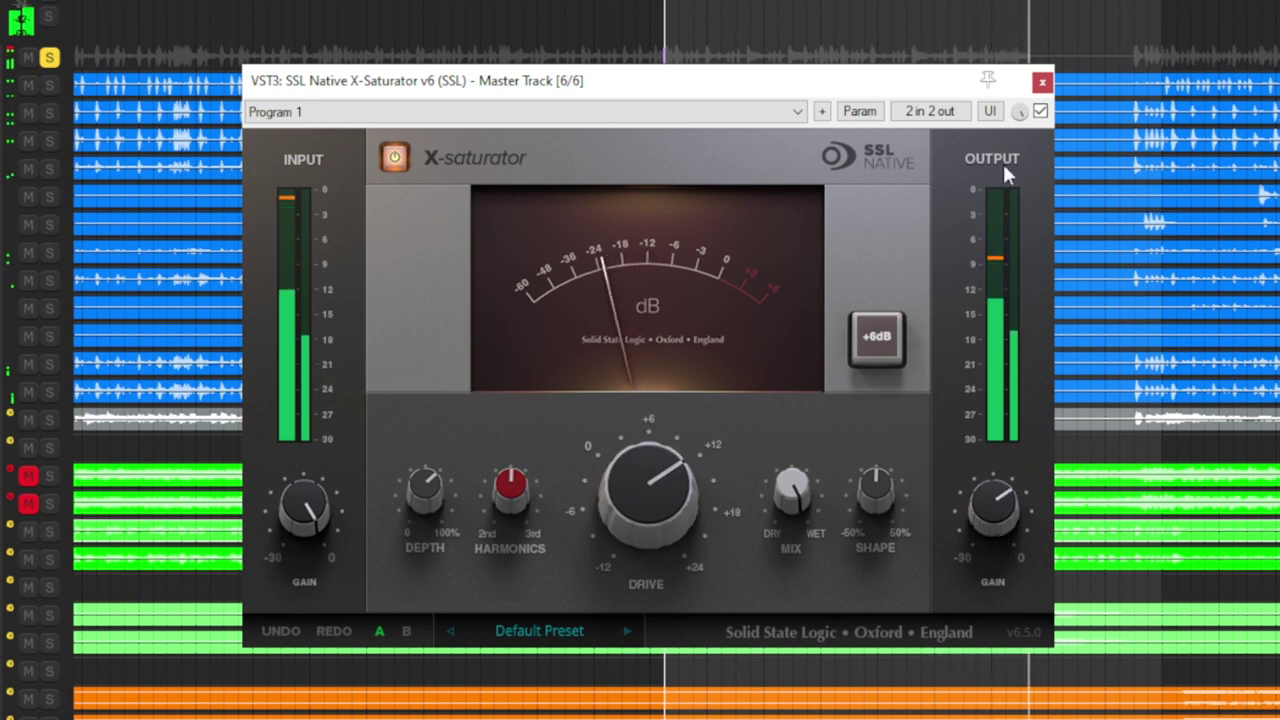
pyautogui.click(1040, 112)
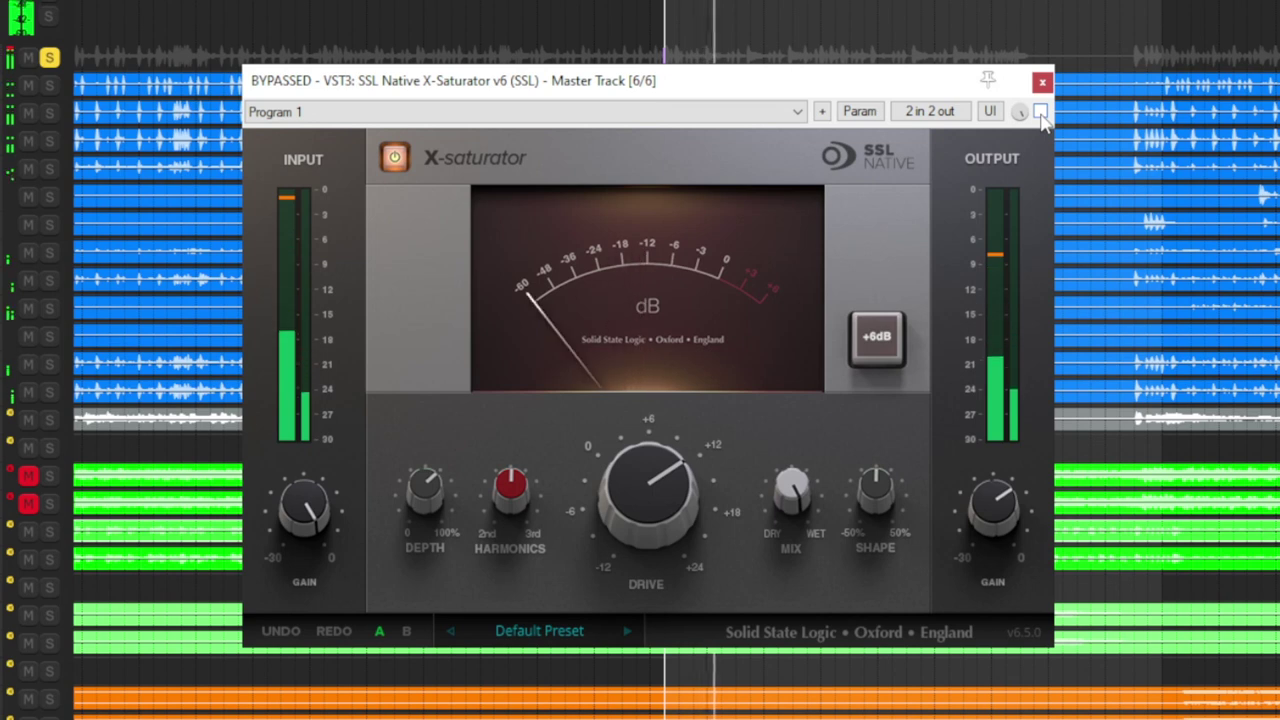
pyautogui.click(1040, 112)
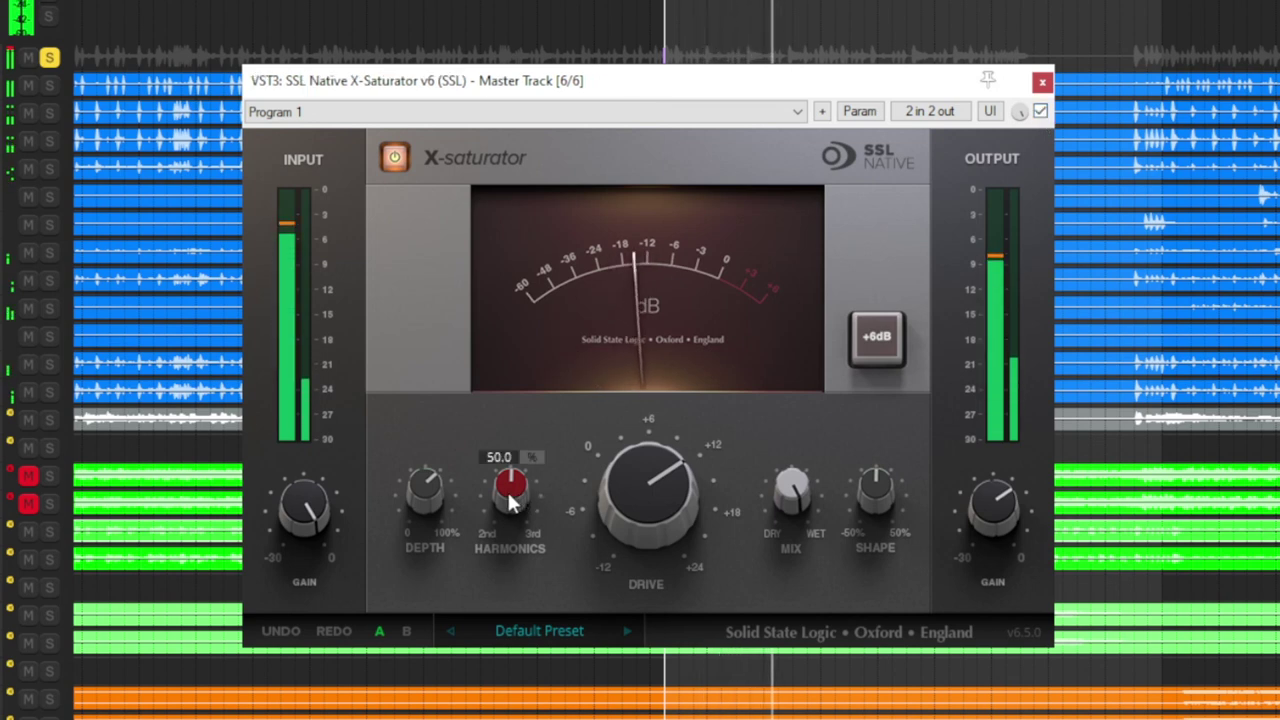
# Step: Set drive to 13.5 dB, depth to 81% and shape to 50%, and switch on the +6dB boost
pyautogui.moveTo(640, 508); pyautogui.dragTo(640, 500)
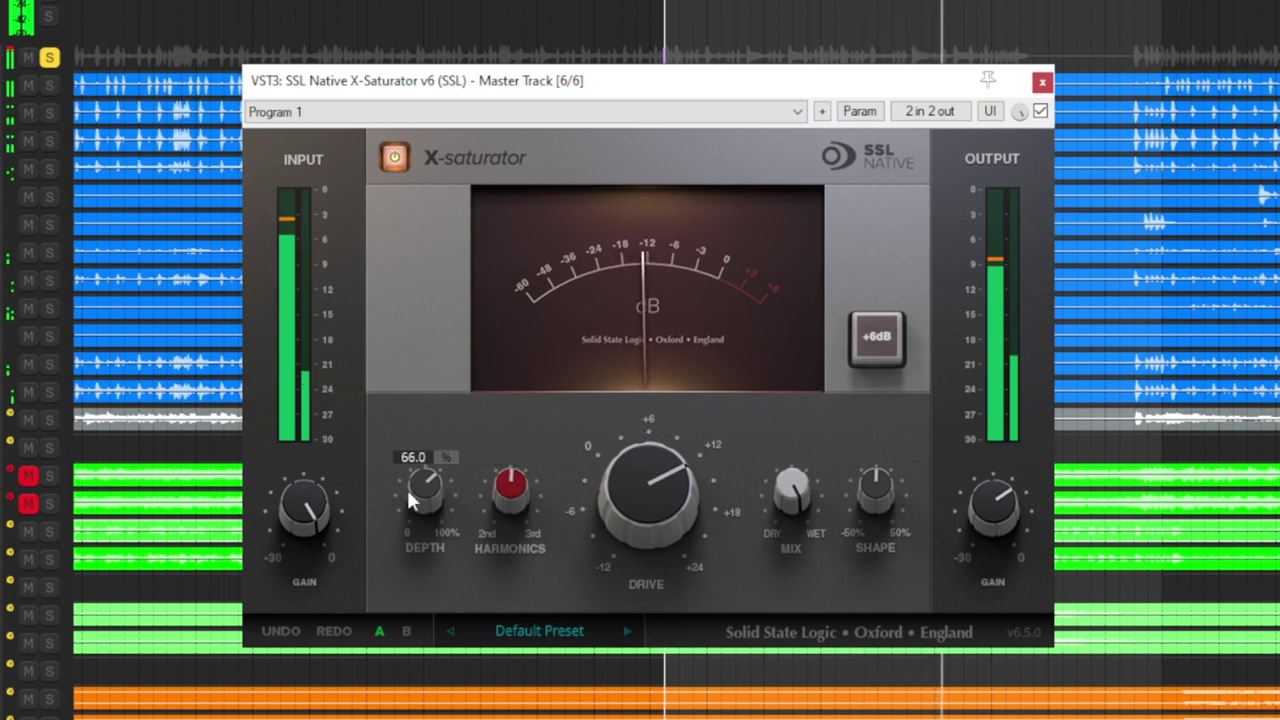
pyautogui.scroll(-3, 425, 455)
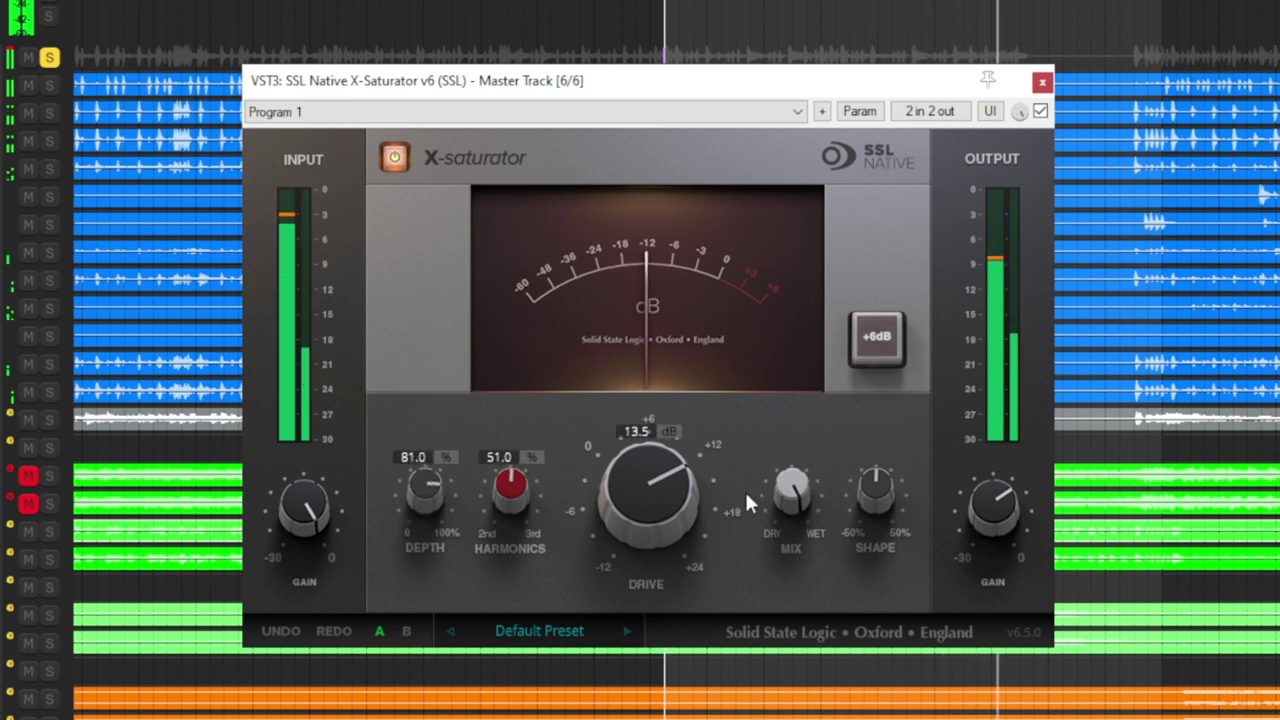
pyautogui.moveTo(886, 505); pyautogui.dragTo(895, 425)
pyautogui.click(877, 338)
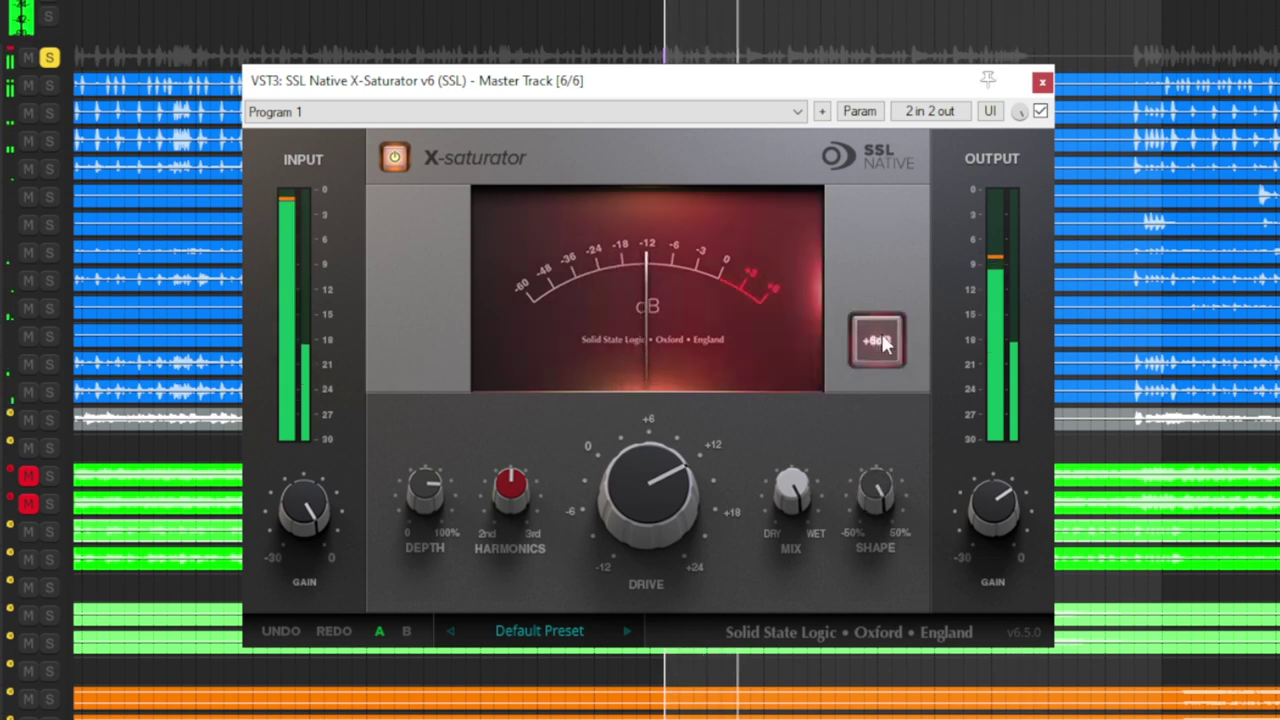
# Step: Compare the saturated drums against bypass, push drive to 21.1 dB and pull the output gain down slightly
pyautogui.click(1040, 112)
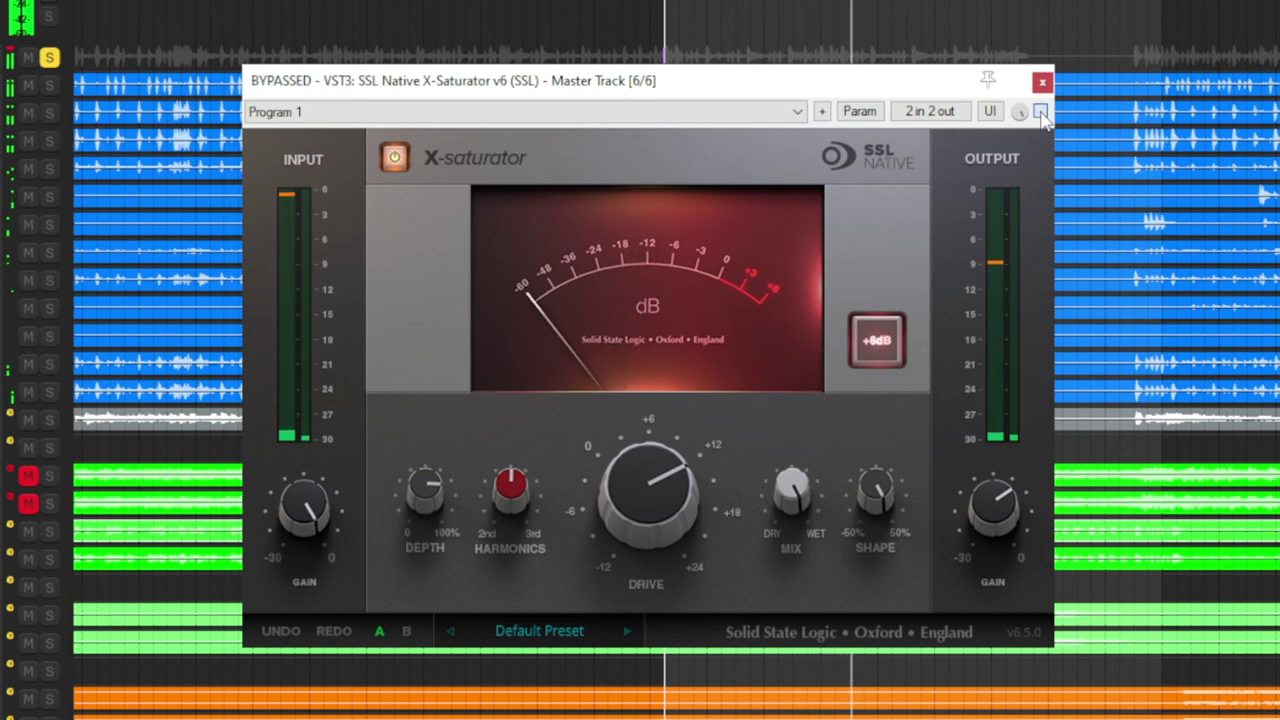
pyautogui.click(1040, 112)
pyautogui.moveTo(686, 500); pyautogui.dragTo(686, 434)
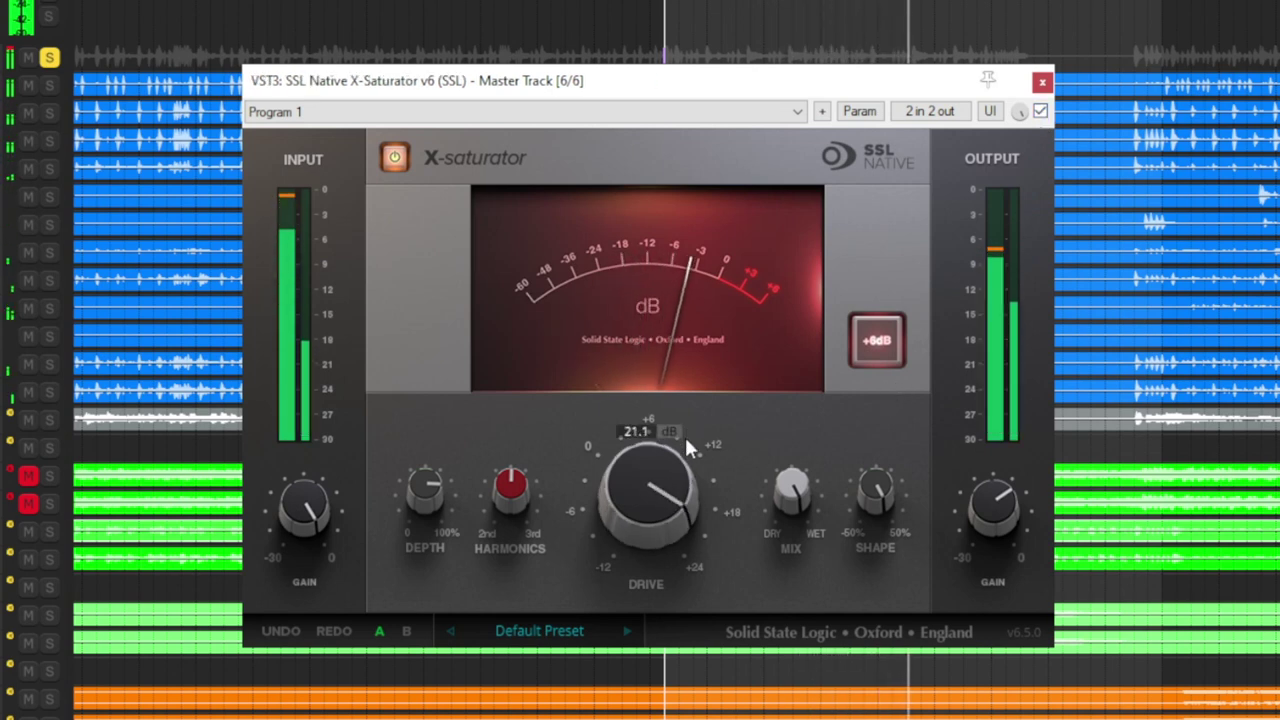
pyautogui.moveTo(993, 515); pyautogui.dragTo(993, 529)
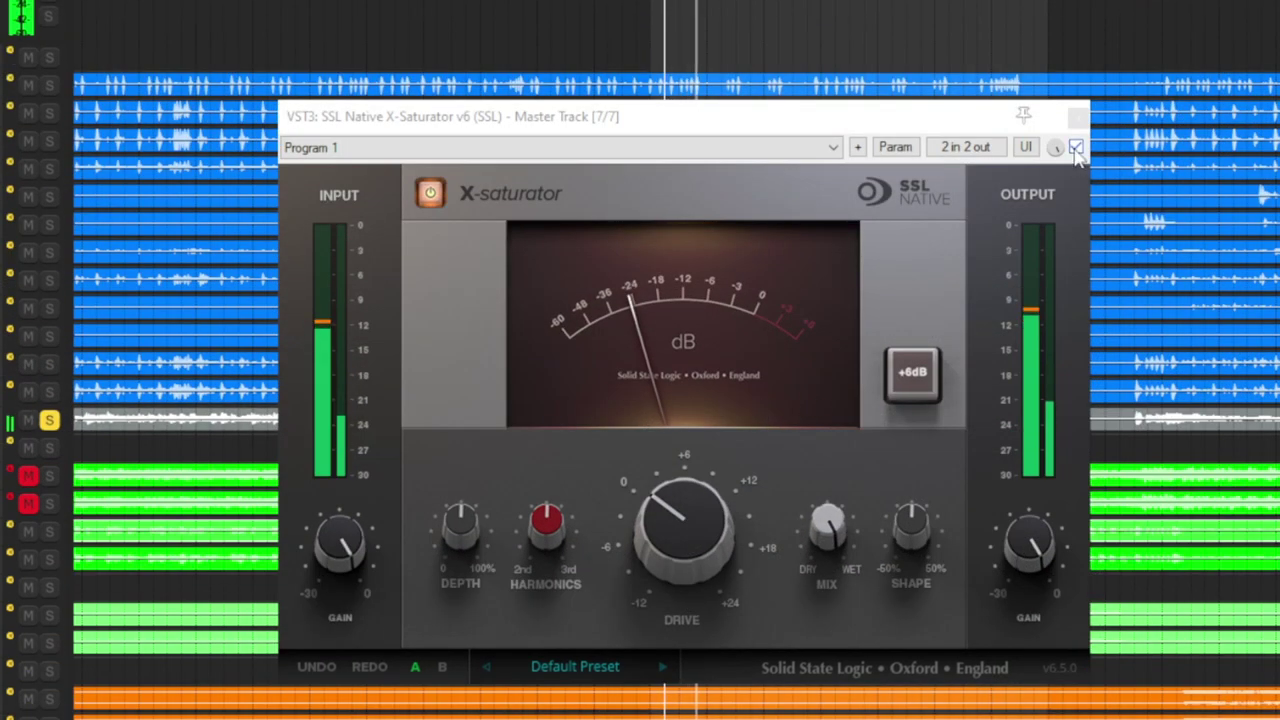
# Step: On the soloed bass, raise the X-Saturator drive to 16 dB and lower the output gain to compensate
pyautogui.moveTo(710, 520); pyautogui.dragTo(711, 447)
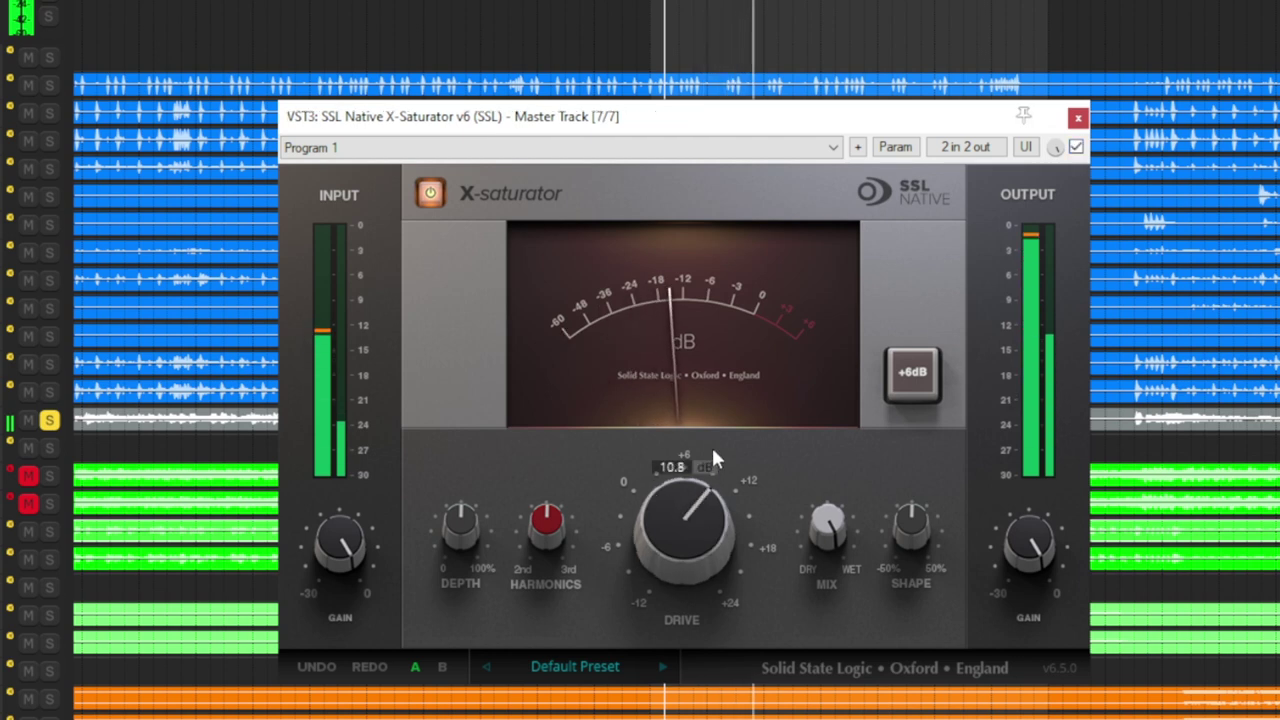
pyautogui.moveTo(1031, 529); pyautogui.dragTo(1024, 625)
pyautogui.moveTo(700, 525); pyautogui.dragTo(705, 497)
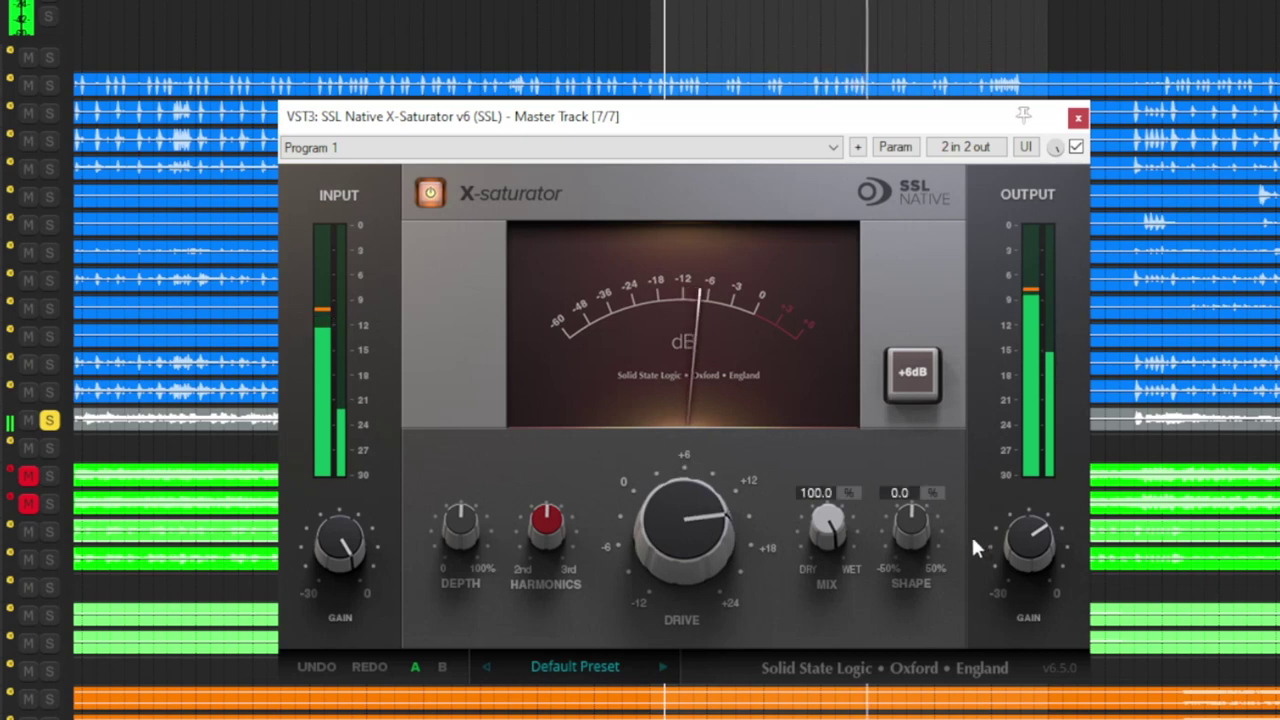
pyautogui.moveTo(1018, 552); pyautogui.dragTo(1019, 563)
# Step: Set shape to 50% and harmonics fully to 2nd, trim the output gain to -12.8 dB, and compare against bypass
pyautogui.scroll(-1, 1022, 577)
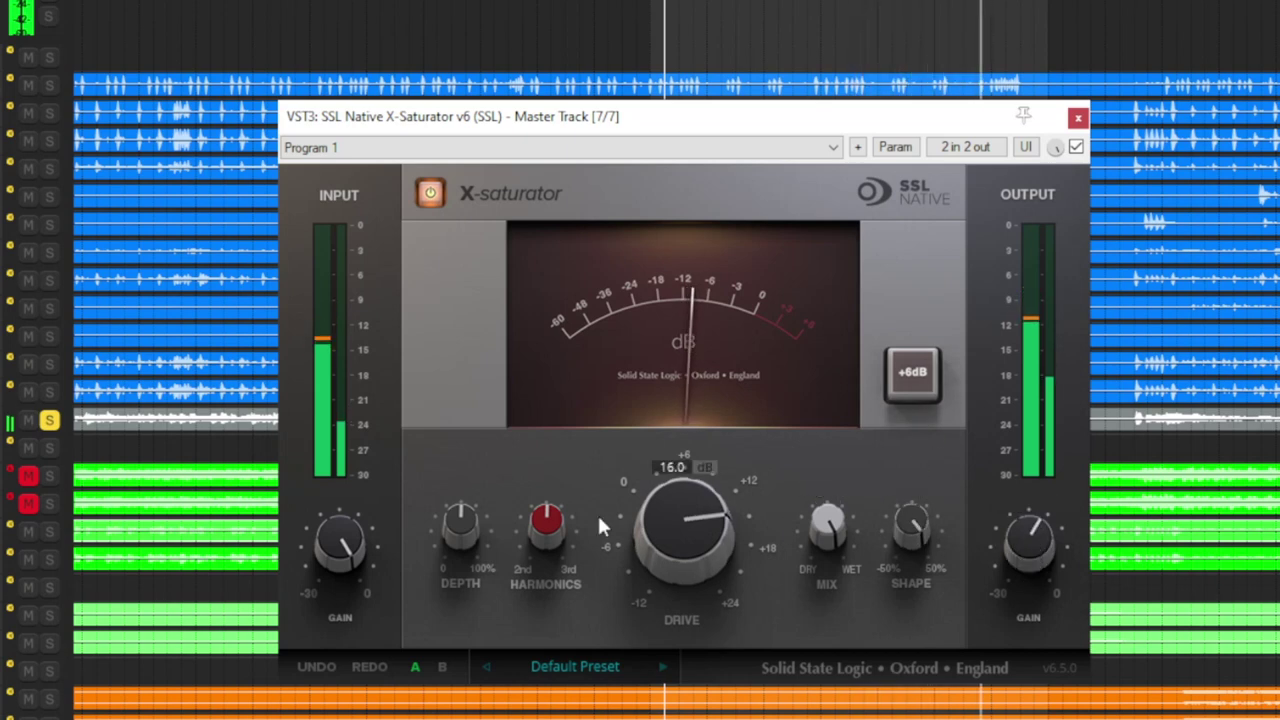
pyautogui.scroll(3, 676, 529)
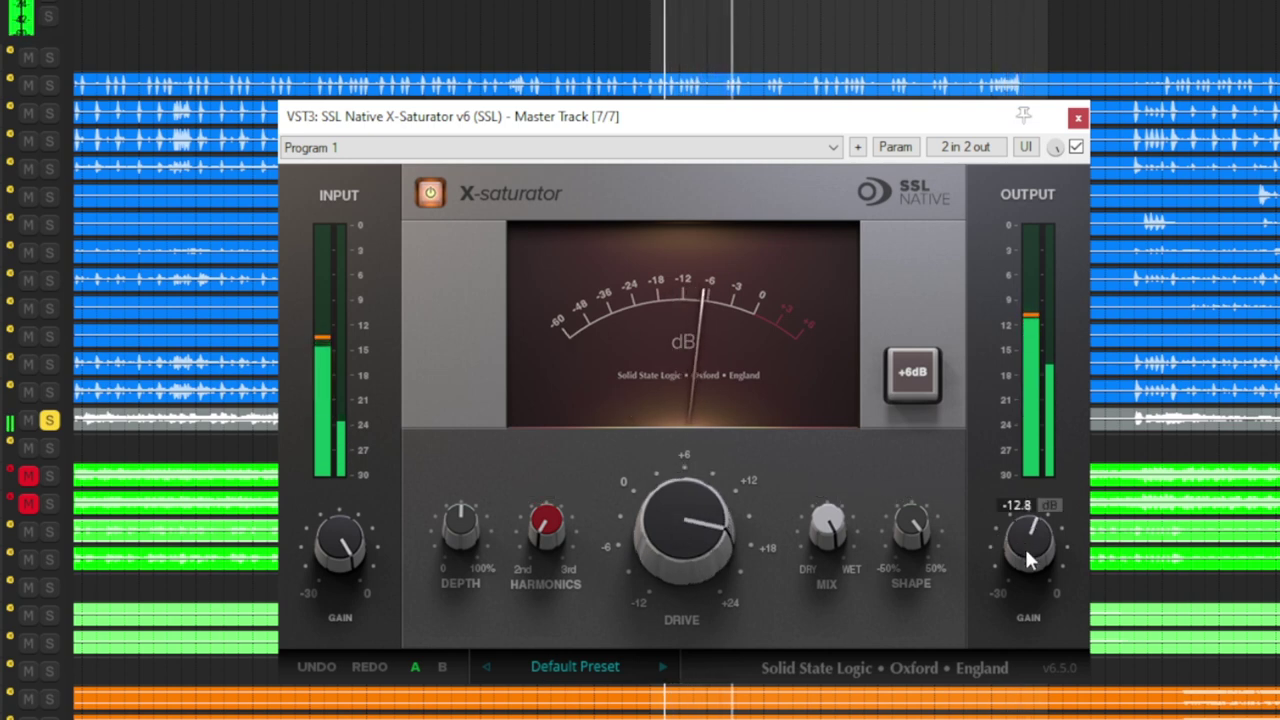
pyautogui.click(1076, 147)
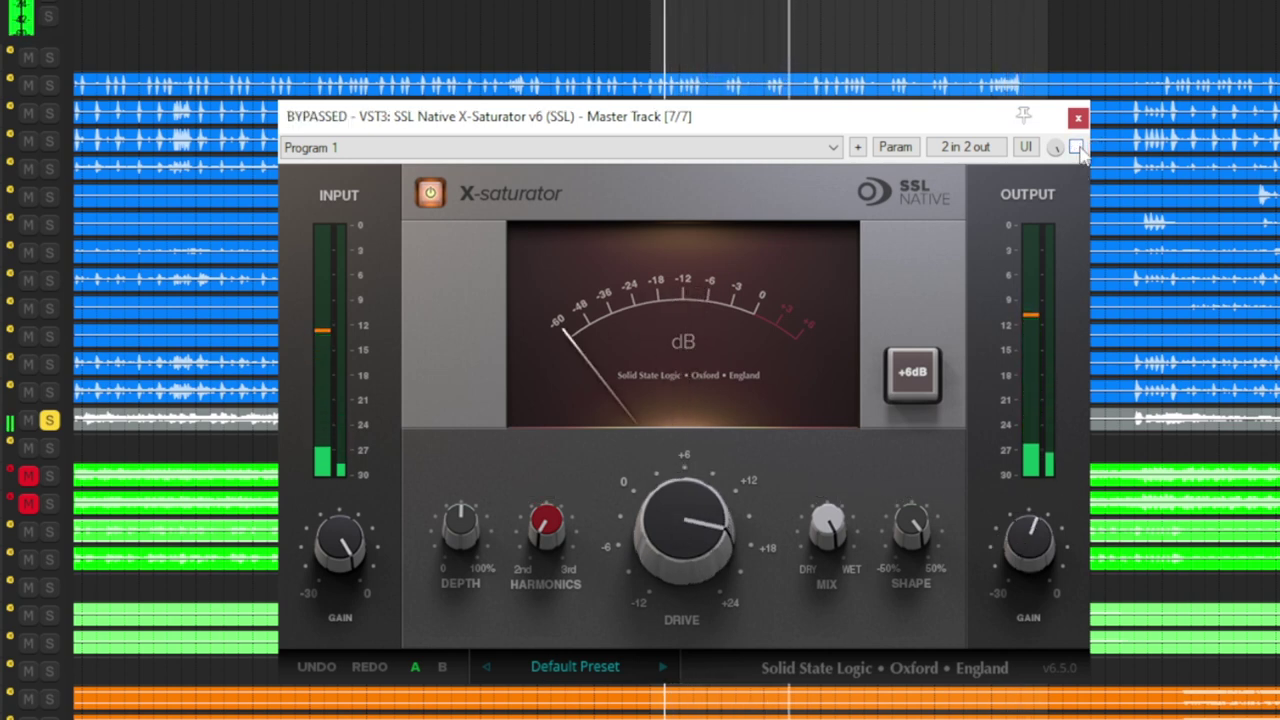
pyautogui.click(1076, 147)
# Step: Push the drive close to its maximum and lower the output gain to -19.2 dB
pyautogui.moveTo(1035, 553)
pyautogui.moveTo(1035, 553); pyautogui.dragTo(1030, 600)
pyautogui.moveTo(683, 527); pyautogui.dragTo(700, 368)
pyautogui.moveTo(1053, 530); pyautogui.dragTo(1033, 523)
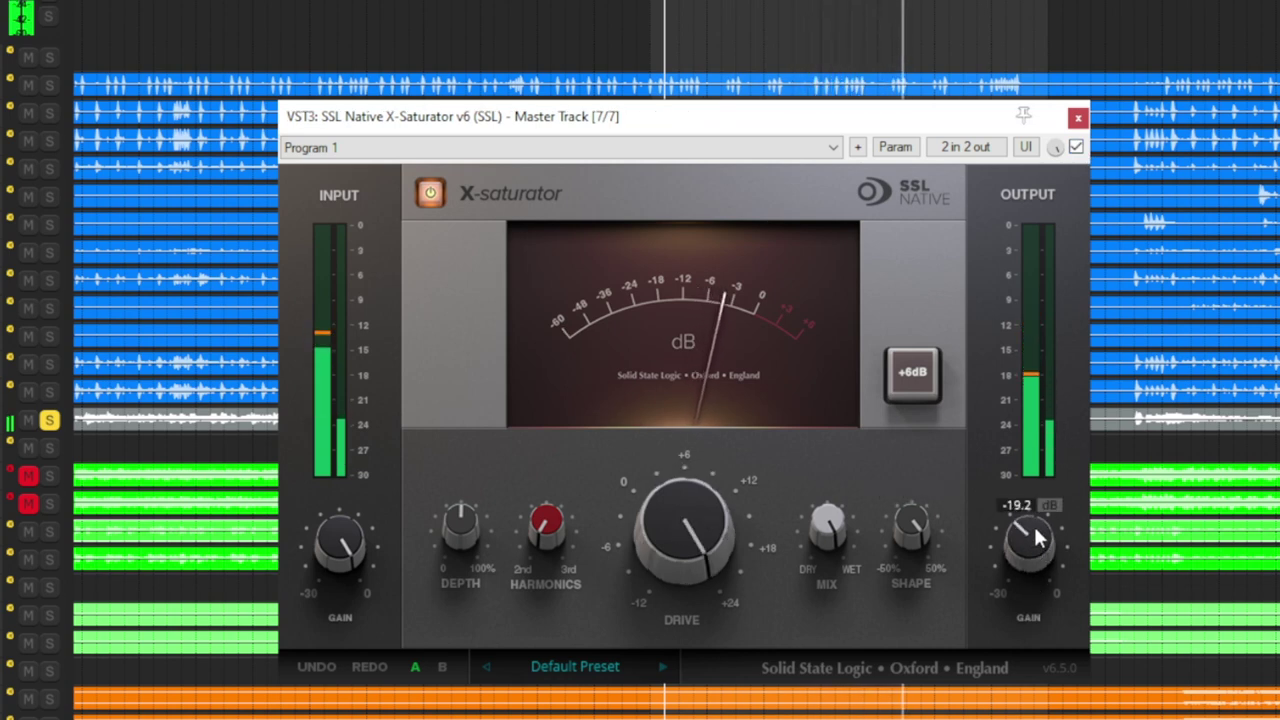
# Step: Compare the heavily driven bass against bypass, switch on the +6dB boost and turn depth fully up
pyautogui.click(1076, 147)
pyautogui.click(1076, 147)
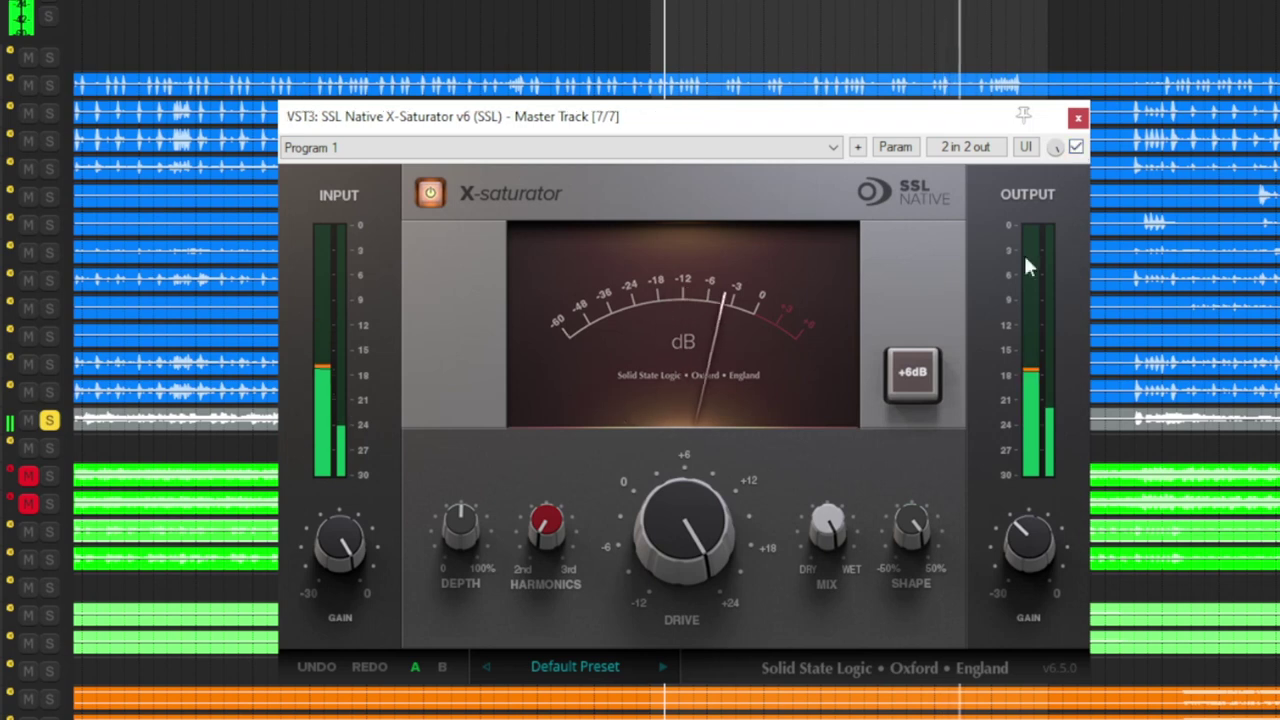
pyautogui.click(916, 378)
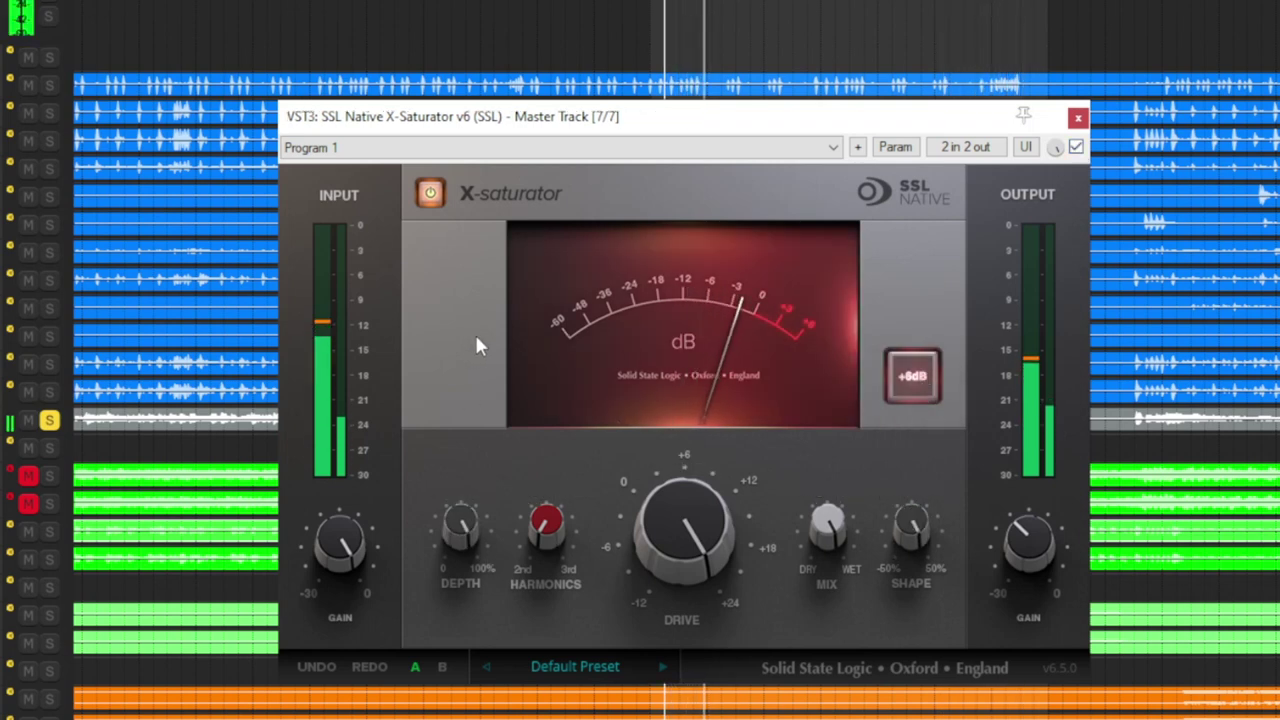
# Step: Compare the boosted X-Saturator bass sound against bypass and lower the drive slightly
pyautogui.moveTo(466, 515)
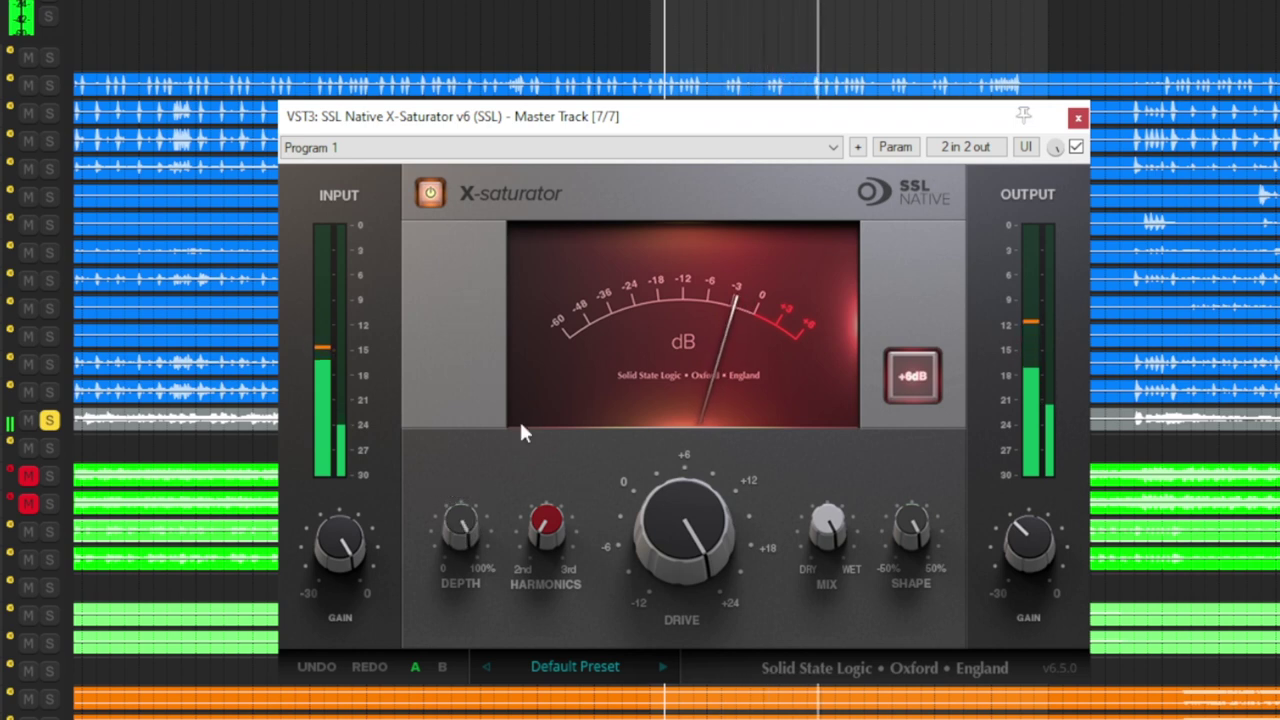
pyautogui.click(1076, 147)
pyautogui.click(1076, 147)
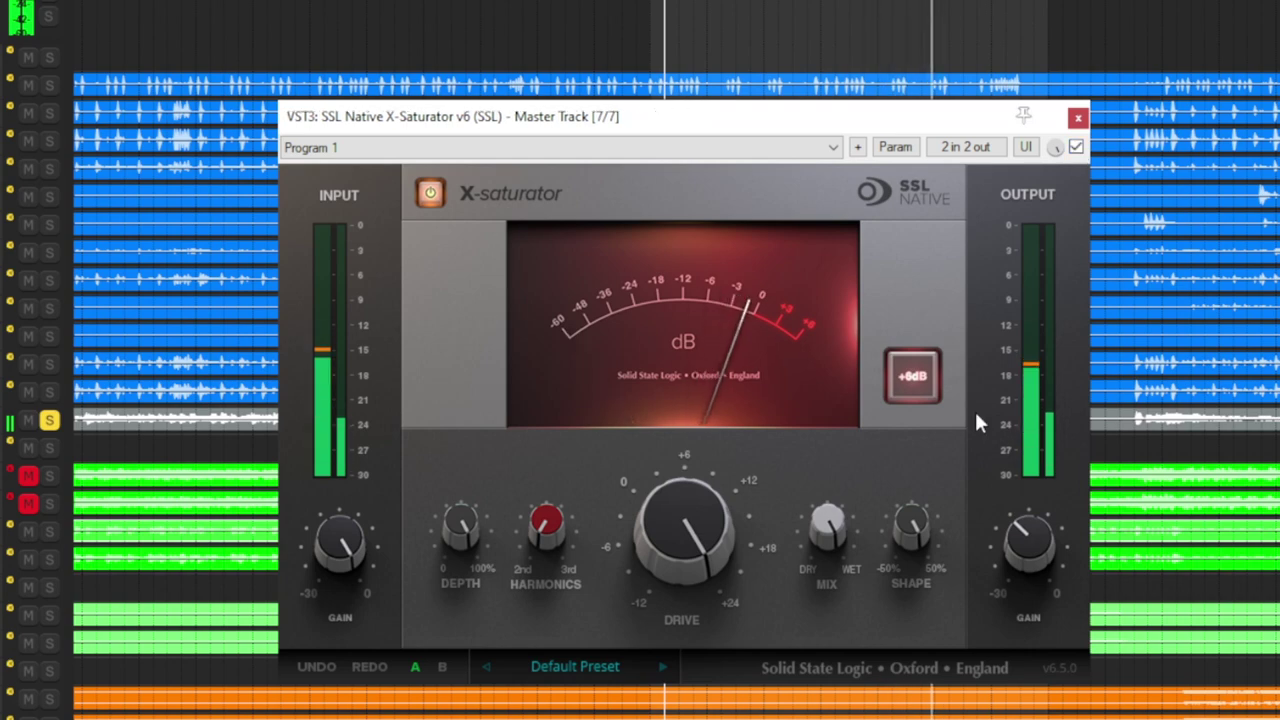
pyautogui.moveTo(1045, 550)
pyautogui.moveTo(699, 540); pyautogui.dragTo(699, 553)
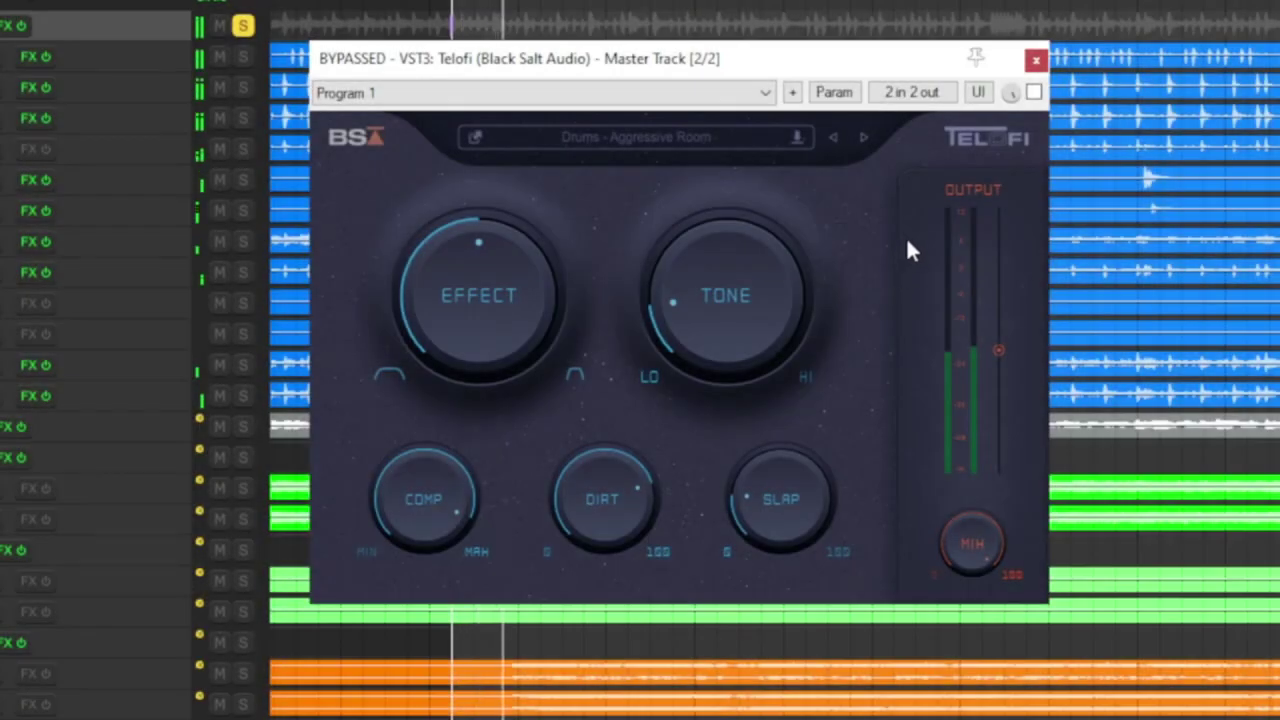
# Step: Compare Telofi's Drums - Aggressive Room preset against bypass on the drums and turn the effect amount up
pyautogui.click(1034, 93)
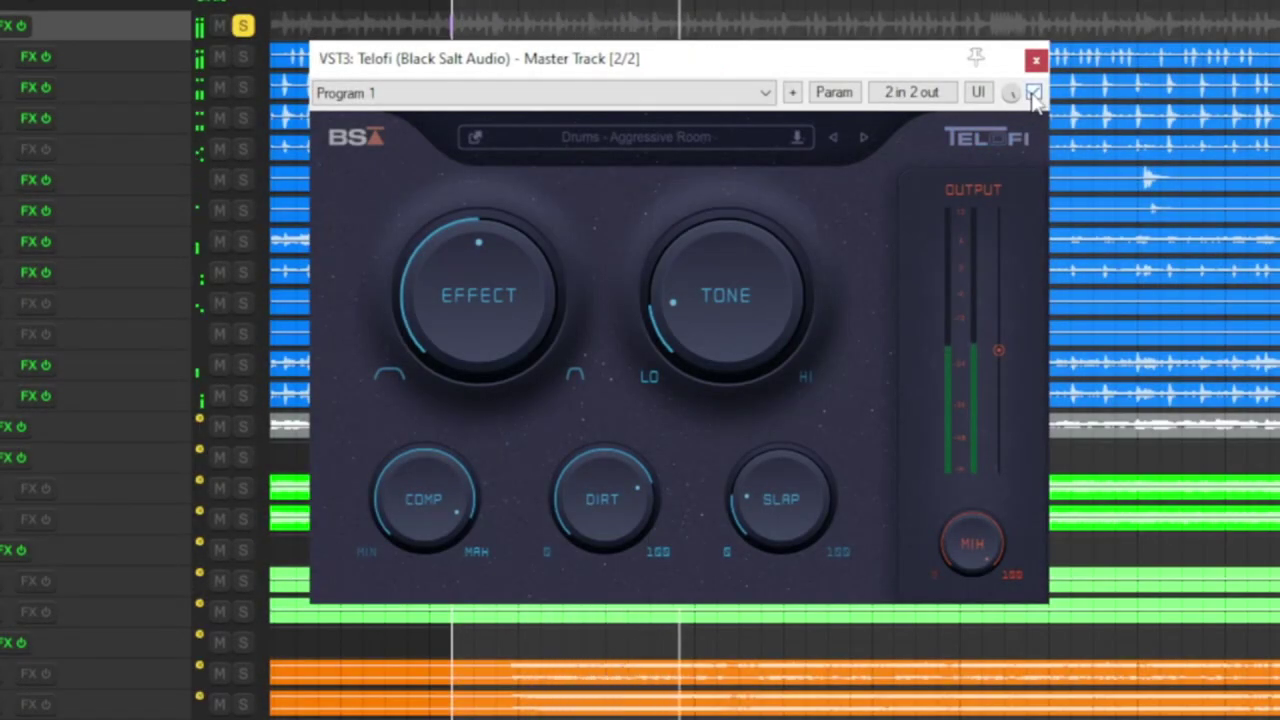
pyautogui.click(1034, 93)
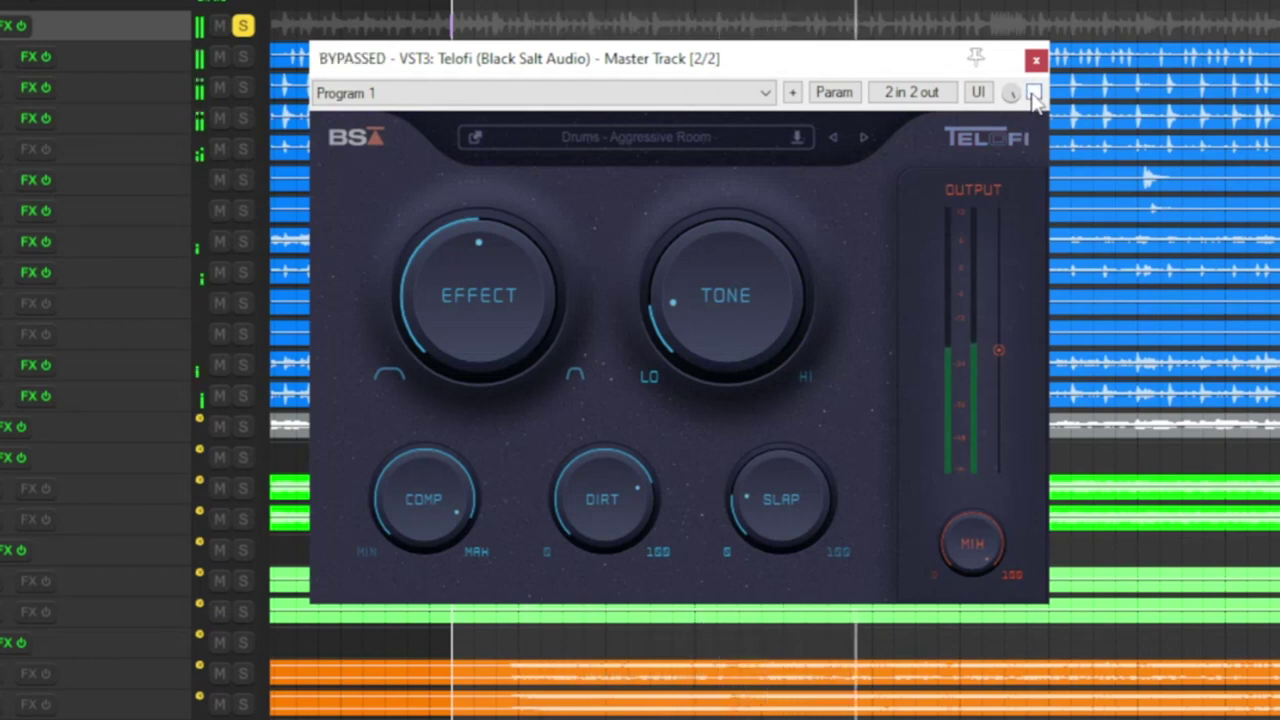
pyautogui.click(1034, 93)
pyautogui.moveTo(490, 335); pyautogui.dragTo(501, 211)
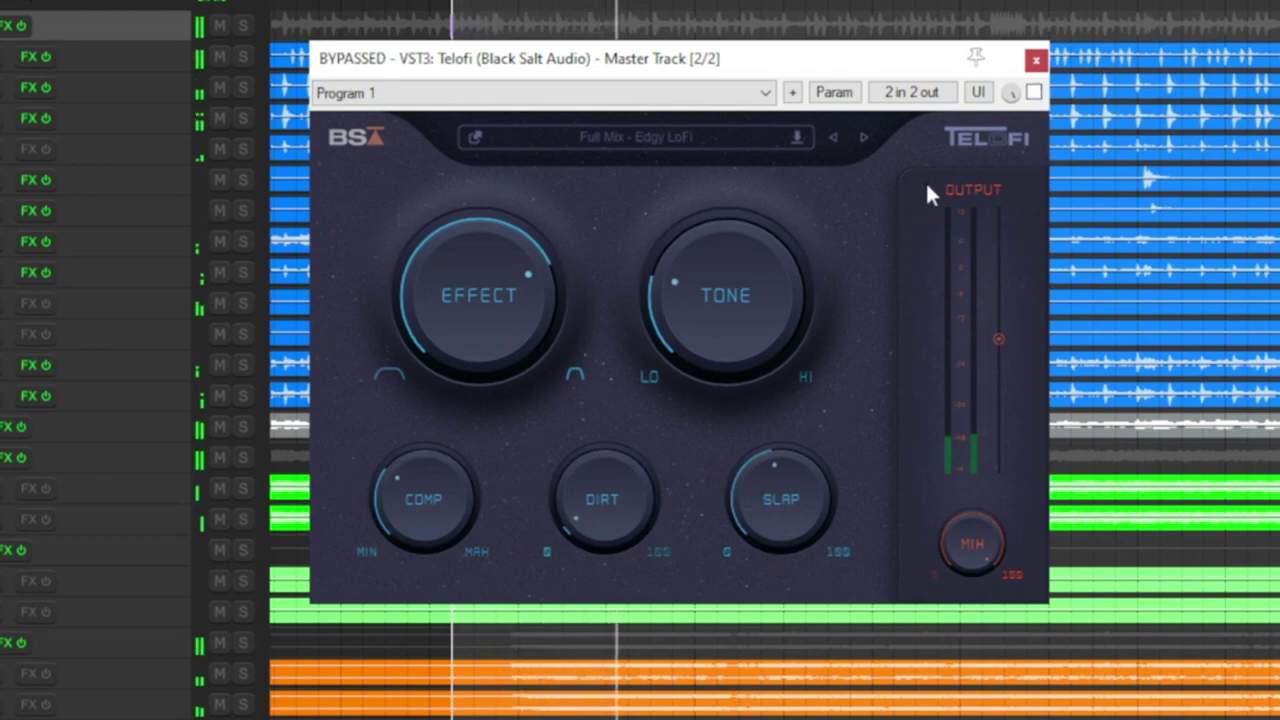
# Step: Enable Telofi with the Full Mix - Edgy LoFi preset and set comp to 50% and slap to 56%
pyautogui.click(1034, 94)
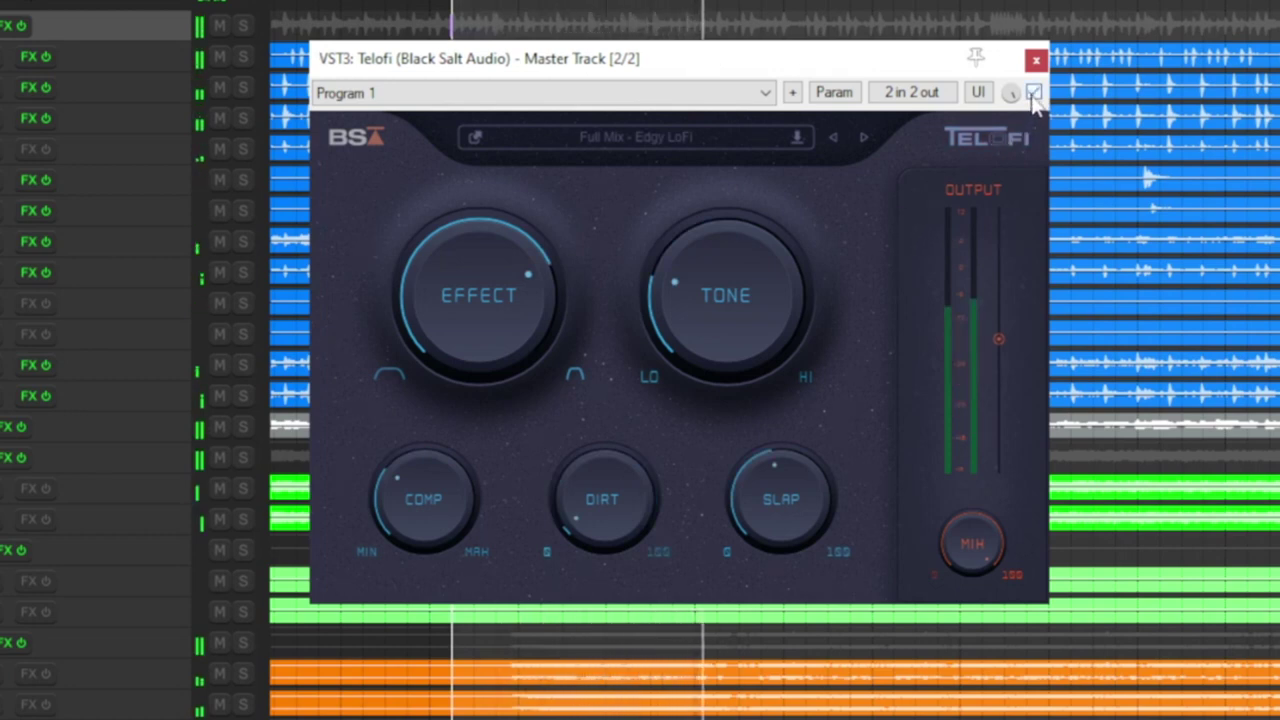
pyautogui.moveTo(447, 510); pyautogui.dragTo(430, 428)
pyautogui.moveTo(745, 505); pyautogui.dragTo(758, 467)
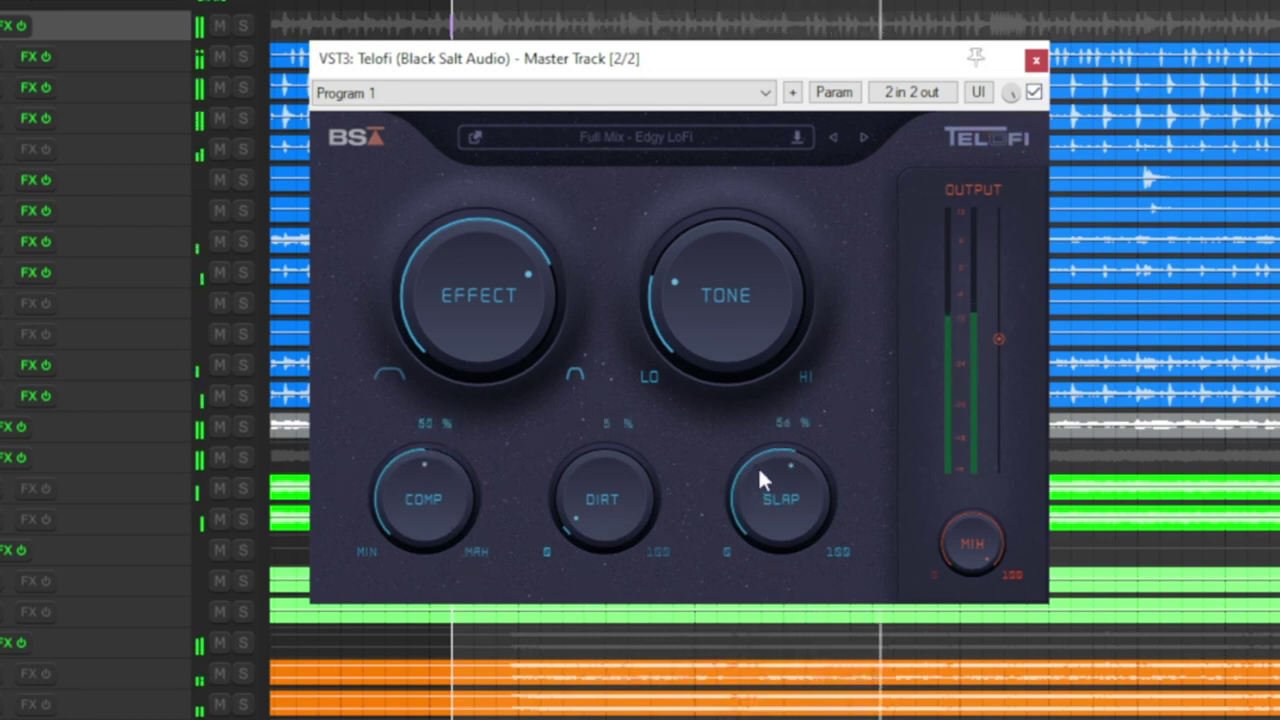
# Step: Compare the adjusted Edgy LoFi full mix against bypass and raise the tone towards the highs
pyautogui.click(1034, 93)
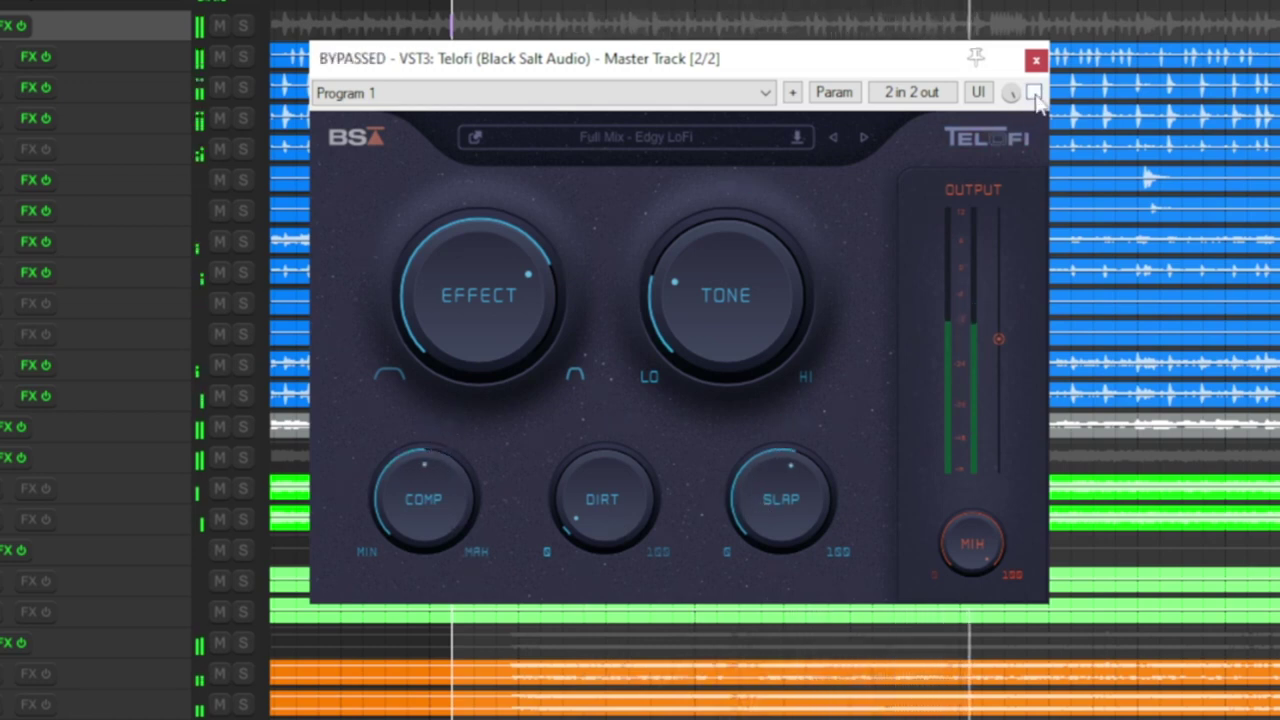
pyautogui.click(1034, 93)
pyautogui.moveTo(769, 305); pyautogui.dragTo(762, 268)
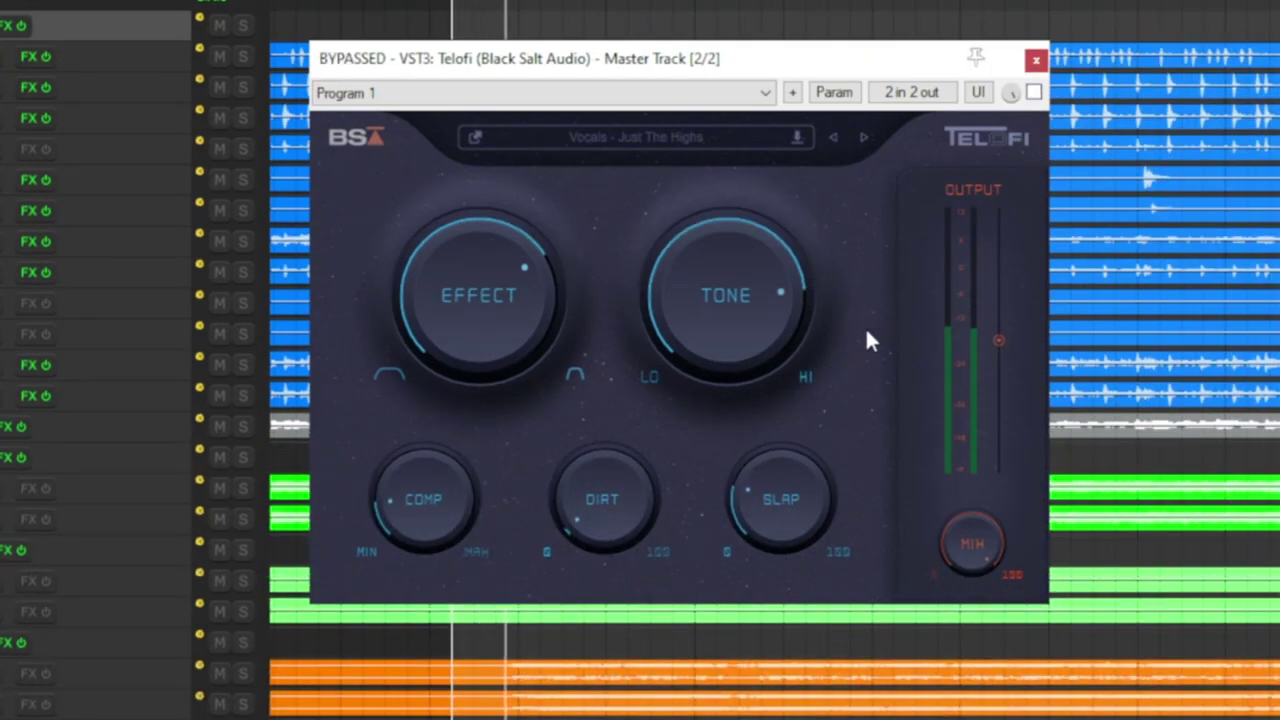
# Step: Compare Telofi's Vocals - Just The Highs preset against bypass on the vocals and lower the mix amount
pyautogui.click(1034, 93)
pyautogui.moveTo(737, 262)
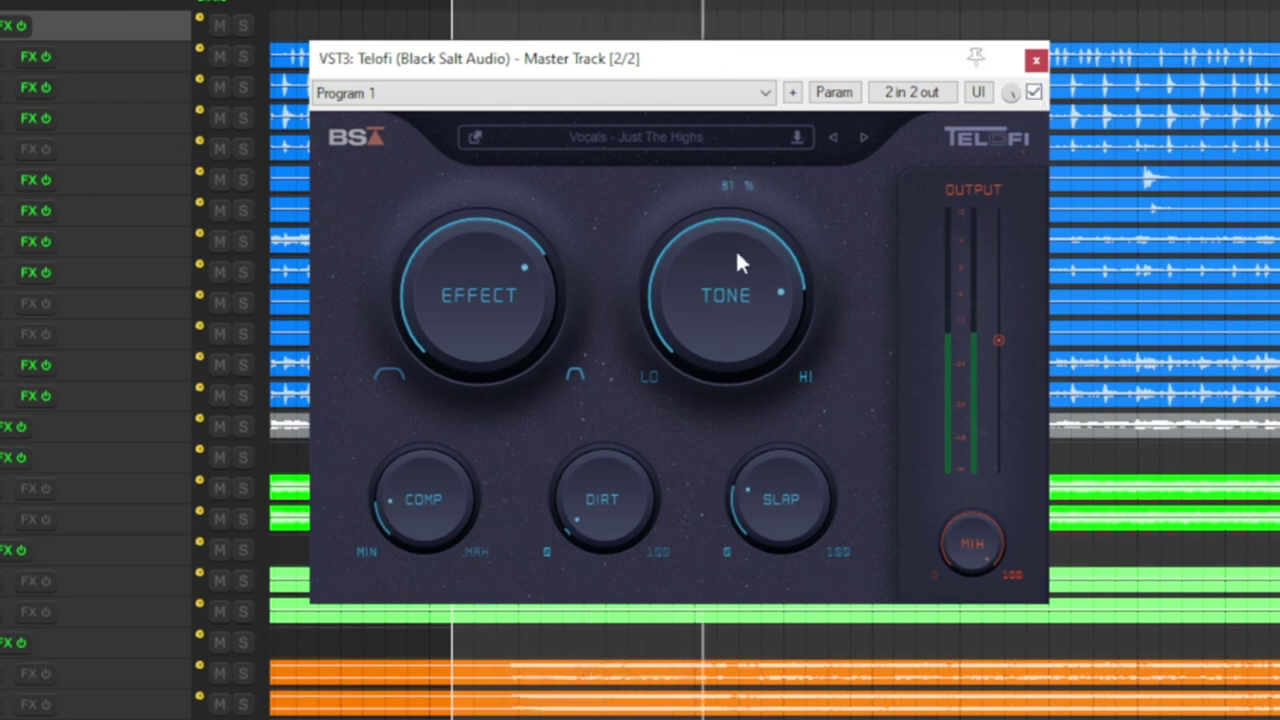
pyautogui.click(1034, 92)
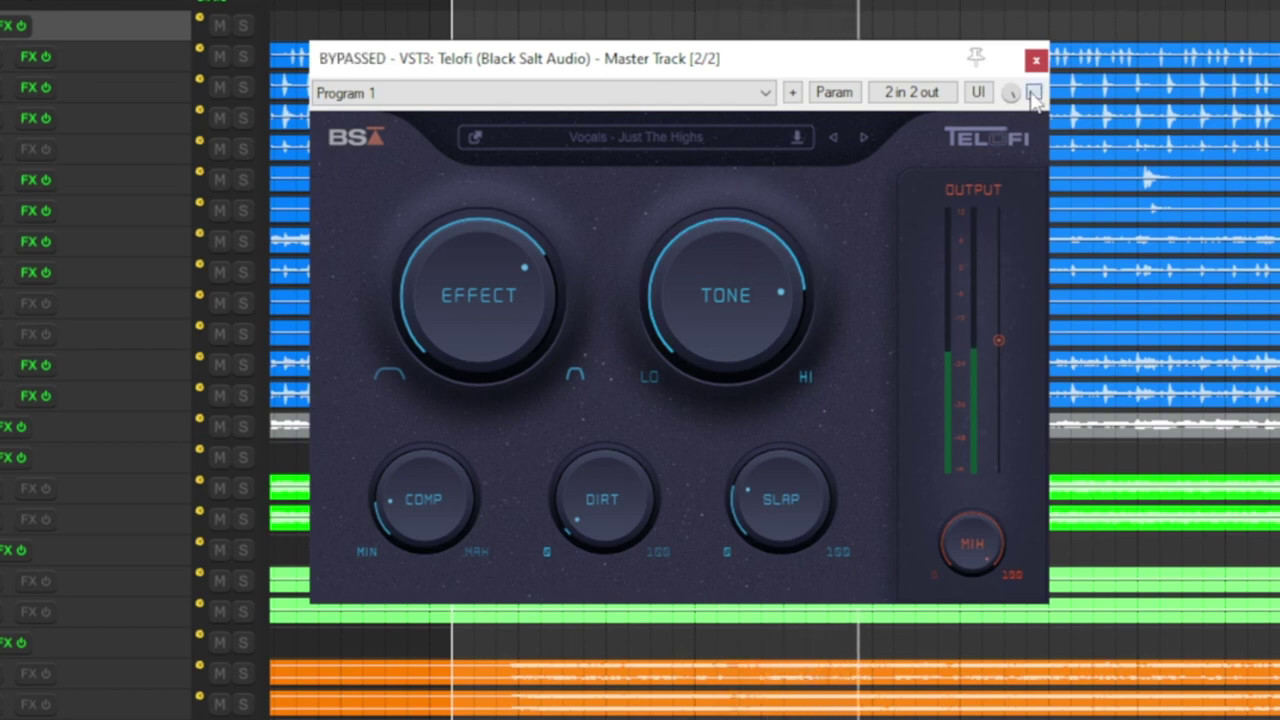
pyautogui.click(1034, 92)
pyautogui.moveTo(991, 532)
pyautogui.moveTo(990, 535); pyautogui.dragTo(971, 677)
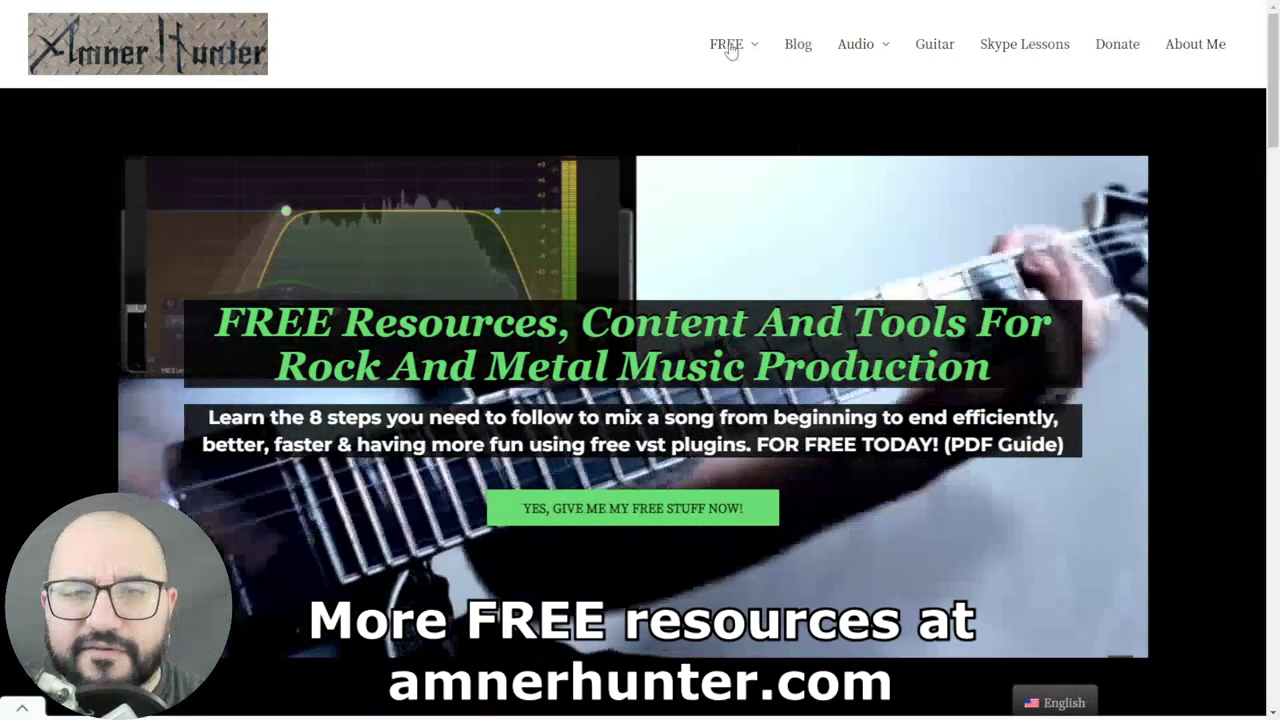
# Step: Switch to the music production website and show its list of free resources
pyautogui.moveTo(727, 44)
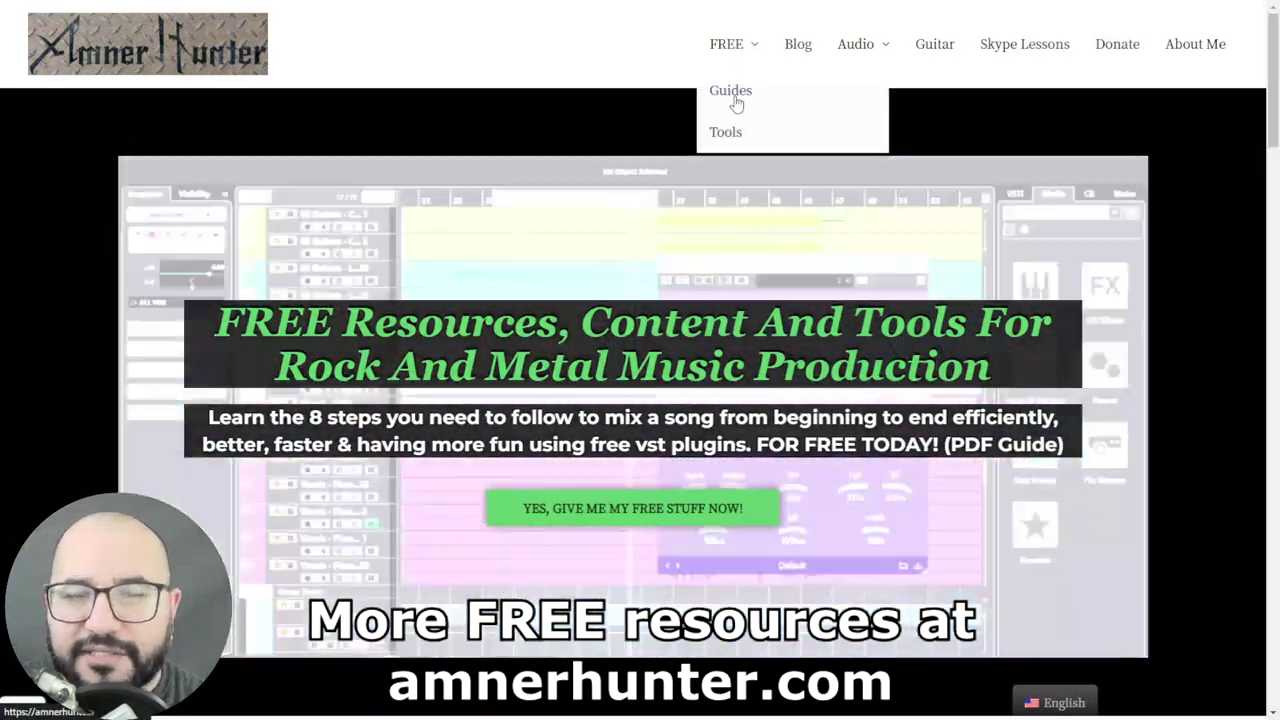